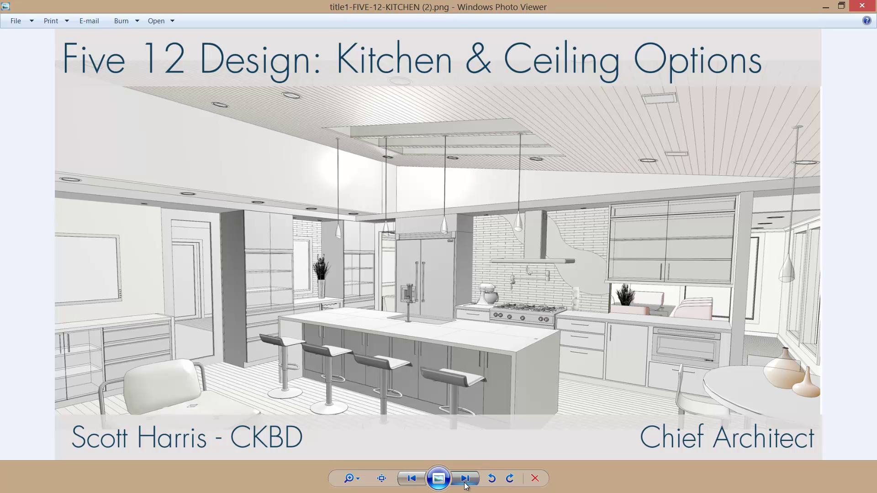
pyautogui.click(465, 479)
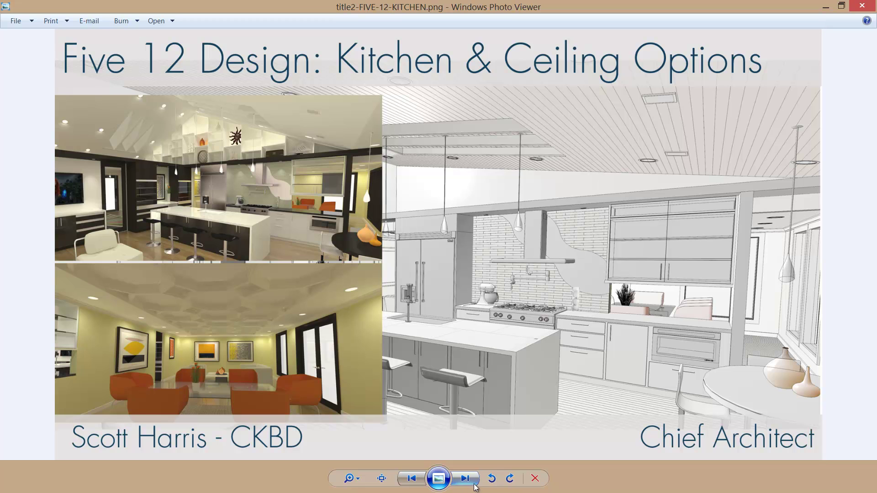
pyautogui.click(468, 483)
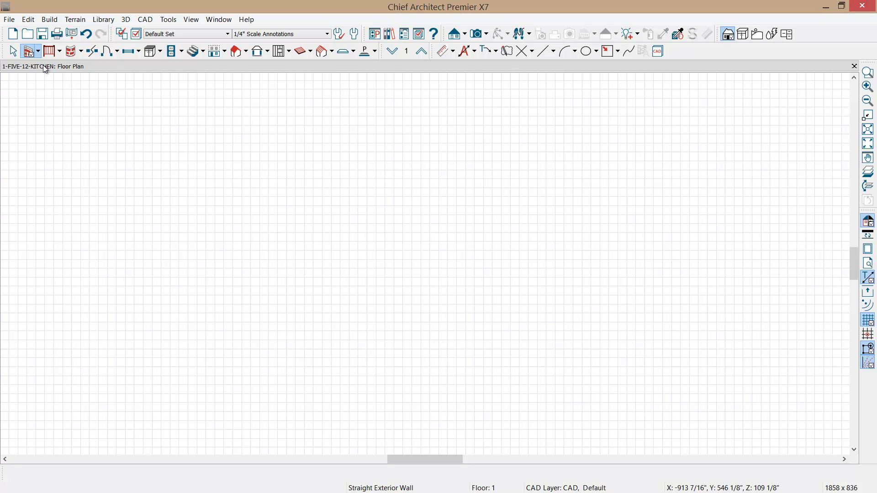
# - Draw a closed rectangle of straight exterior walls, about 35'-2" wide by 29'-3" deep
pyautogui.click(39, 52)
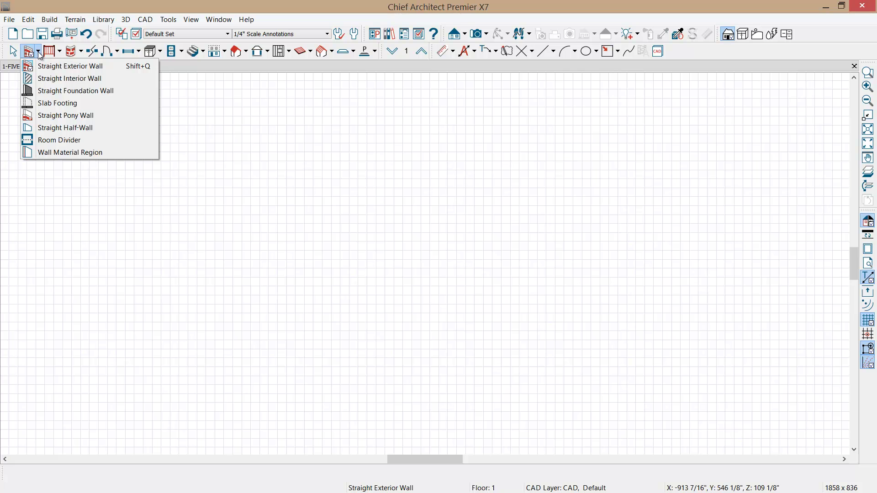
pyautogui.click(50, 66)
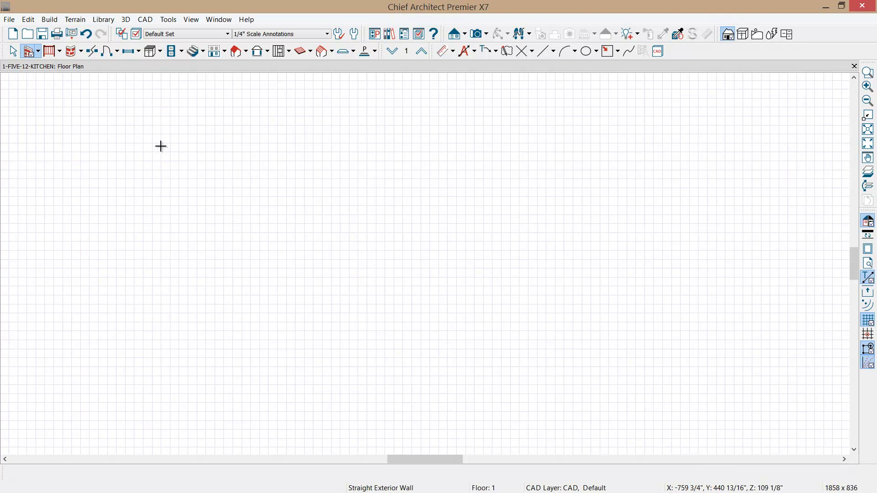
pyautogui.moveTo(133, 131)
pyautogui.mouseDown()
pyautogui.moveTo(442, 155)
pyautogui.moveTo(451, 394)
pyautogui.moveTo(313, 407)
pyautogui.moveTo(128, 392)
pyautogui.moveTo(115, 174)
pyautogui.moveTo(121, 131)
pyautogui.moveTo(126, 137)
pyautogui.mouseUp()
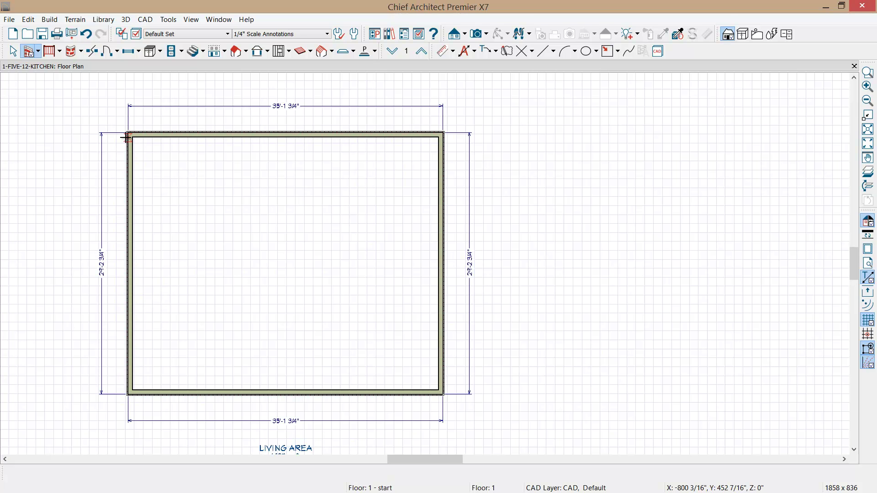
# - Move the right exterior wall so that the building's overall width is 40'
pyautogui.moveTo(231, 201); pyautogui.dragTo(296, 204, button='middle')
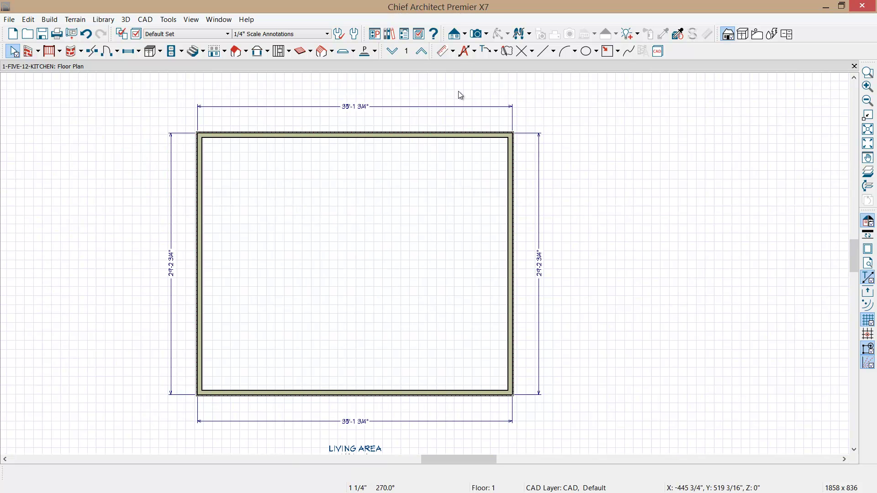
pyautogui.click(476, 51)
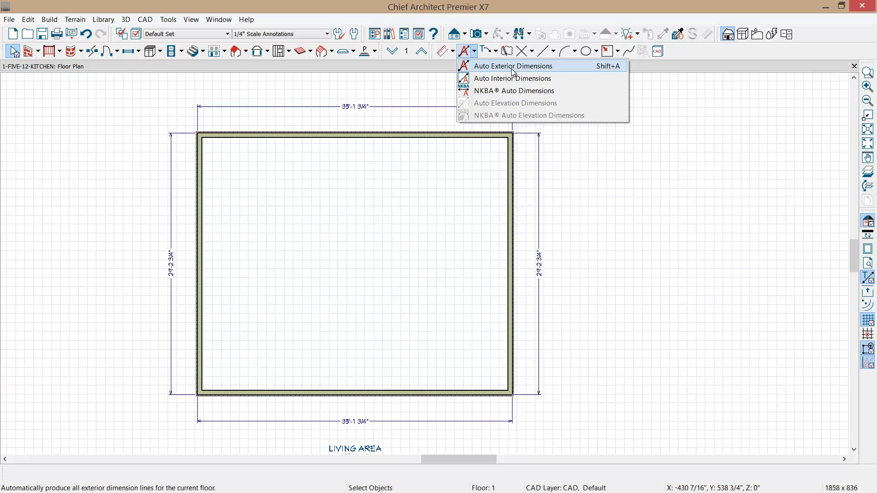
pyautogui.click(511, 199)
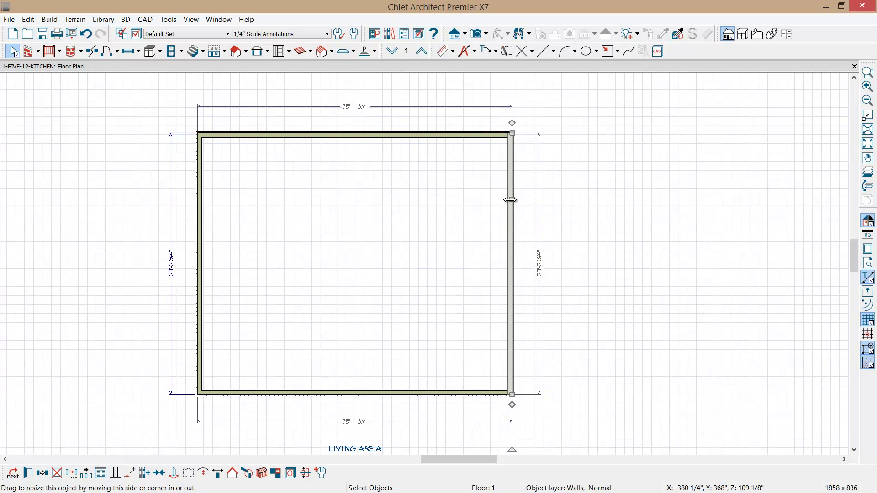
pyautogui.click(348, 111)
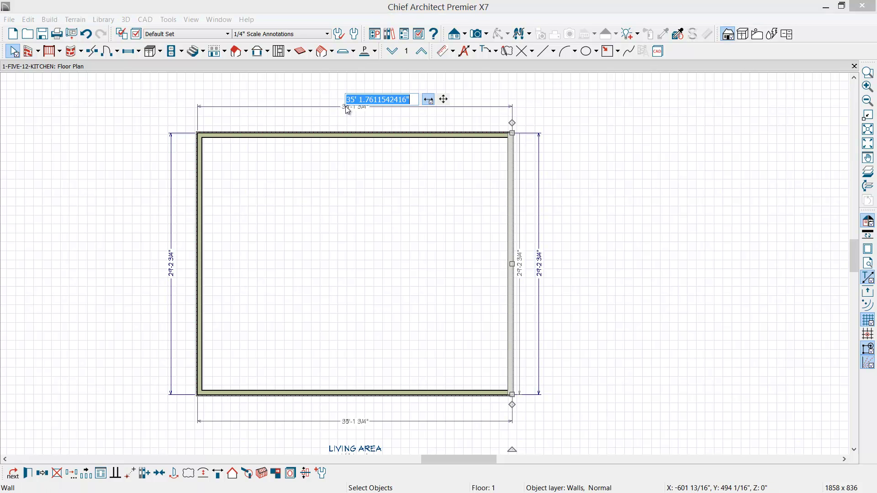
pyautogui.write("40'")
pyautogui.press('Return')
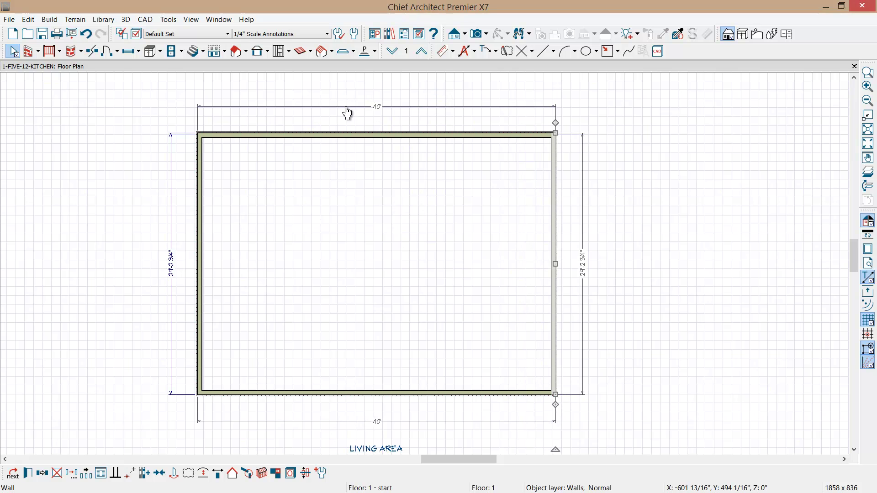
# - Move the lower exterior wall so that the building's overall depth is 40'
pyautogui.click(441, 394)
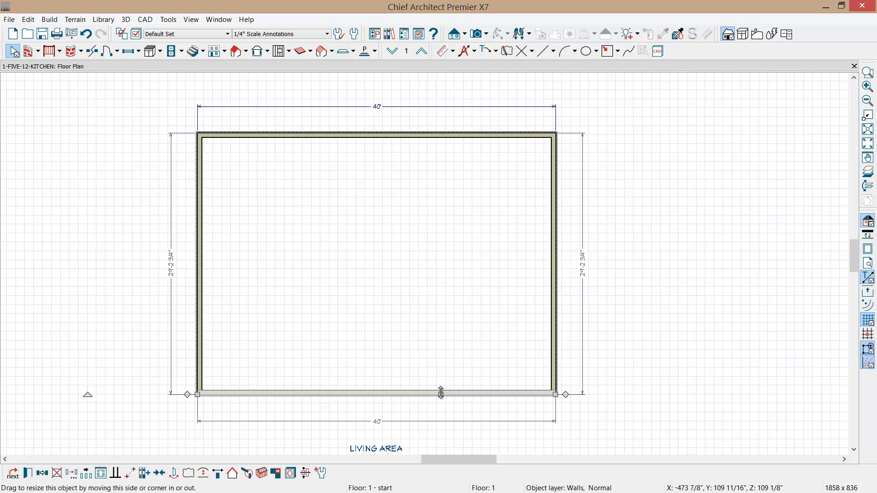
pyautogui.moveTo(441, 394); pyautogui.dragTo(439, 410)
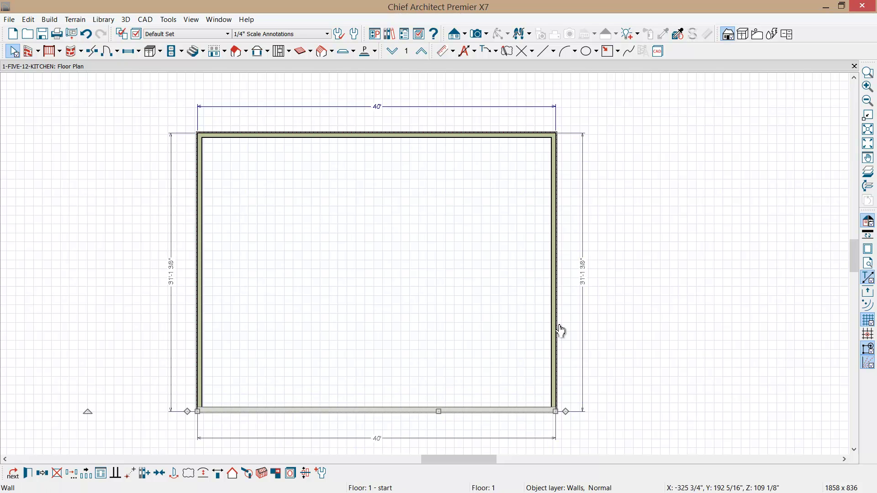
pyautogui.click(585, 281)
pyautogui.write("40'")
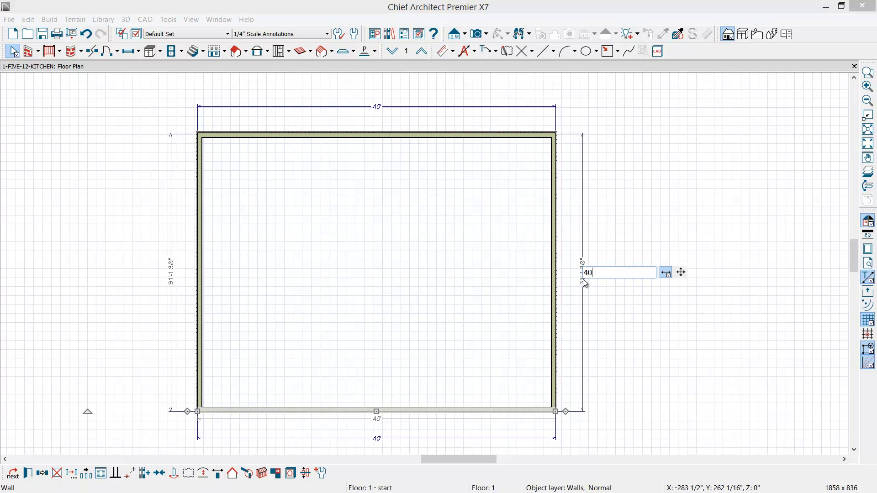
pyautogui.press('Return')
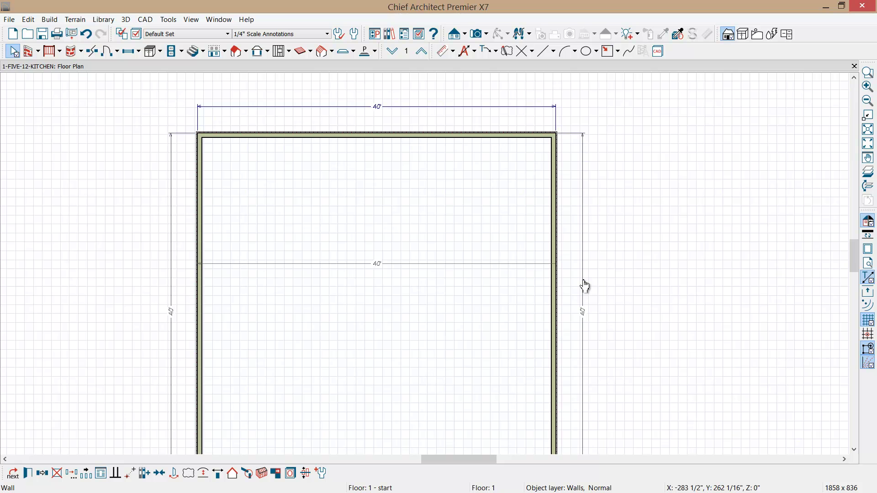
pyautogui.press('F6')
pyautogui.click(616, 333)
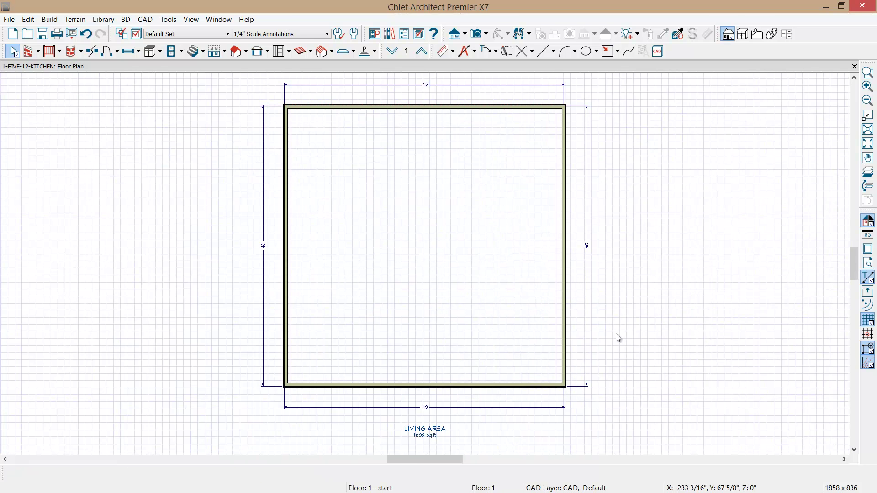
# - Draw a full-width interior wall about mid-depth, plus vertical interior walls about 16'-2" (lower half) and 10'-10" (upper half) from the left exterior wall
pyautogui.click(38, 51)
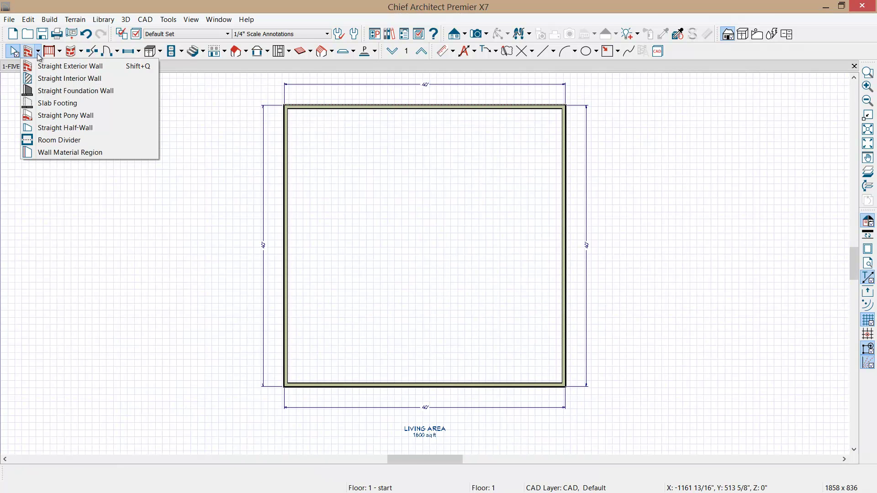
pyautogui.click(68, 78)
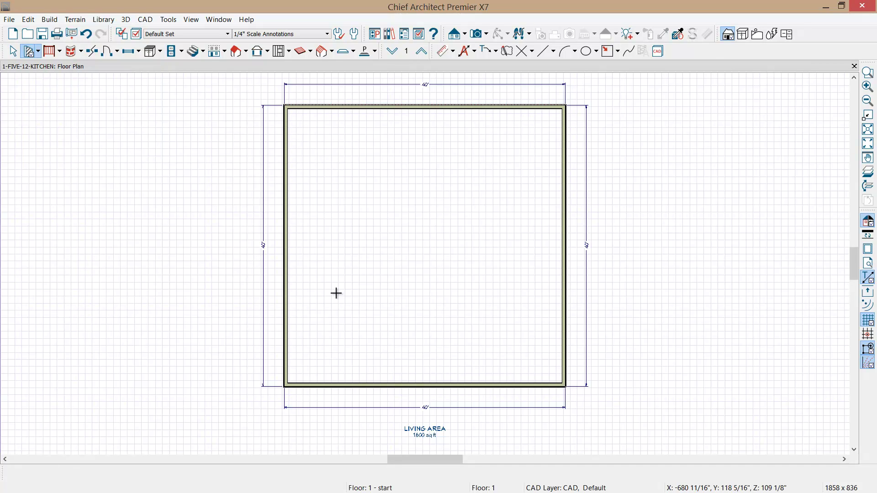
pyautogui.moveTo(286, 245); pyautogui.dragTo(558, 250)
pyautogui.moveTo(399, 247); pyautogui.dragTo(407, 382)
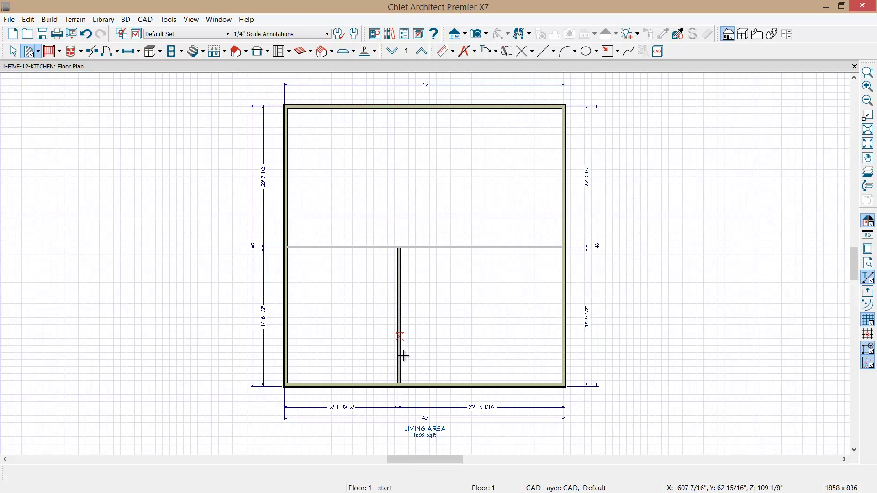
pyautogui.moveTo(359, 247); pyautogui.dragTo(355, 109)
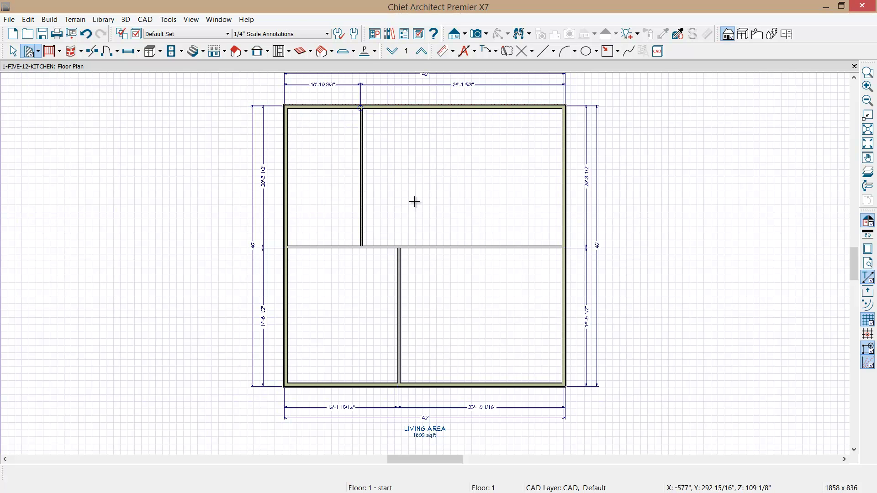
# - Set the horizontal interior wall's distance from the lower exterior wall to 21' 8.5"
pyautogui.moveTo(466, 344); pyautogui.dragTo(449, 310, button='middle')
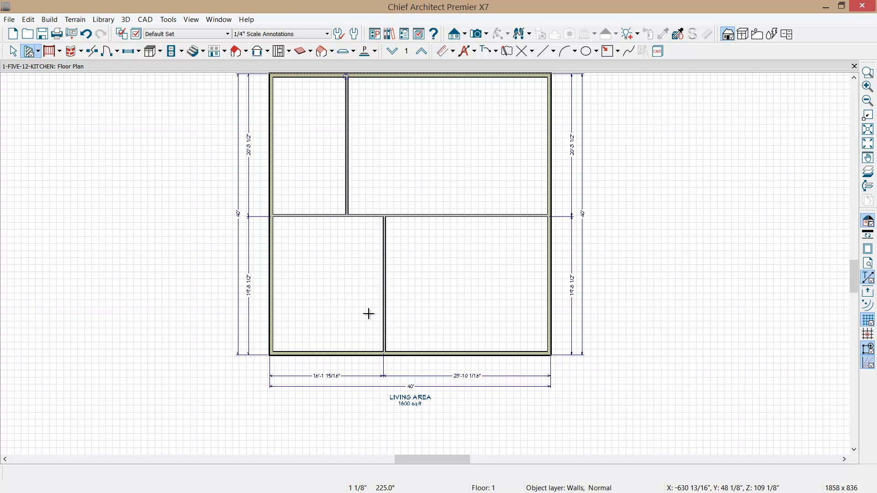
pyautogui.click(354, 217)
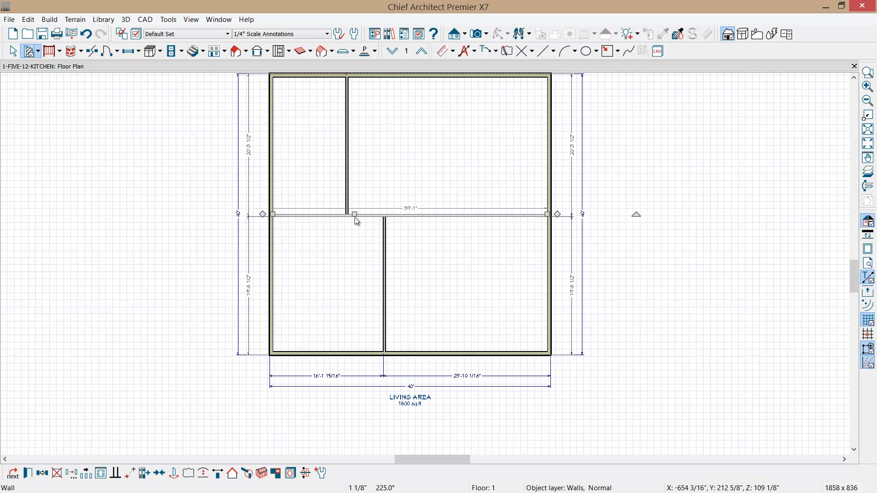
pyautogui.click(251, 288)
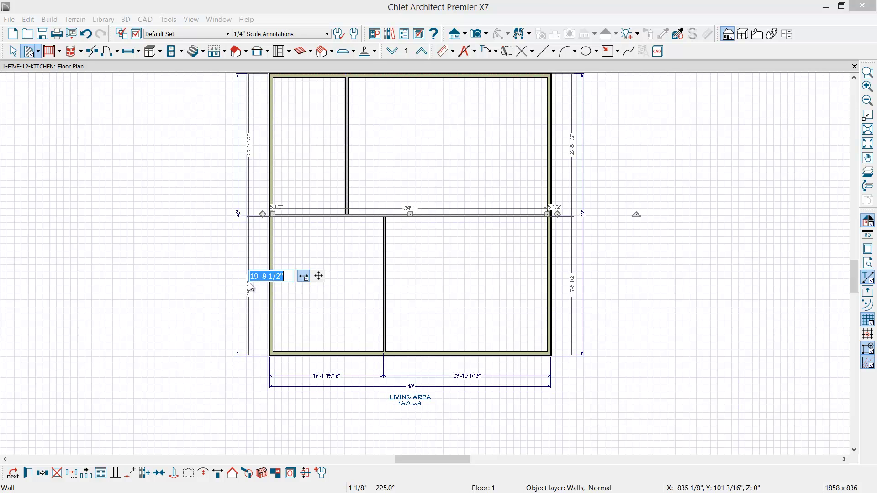
pyautogui.write('21')
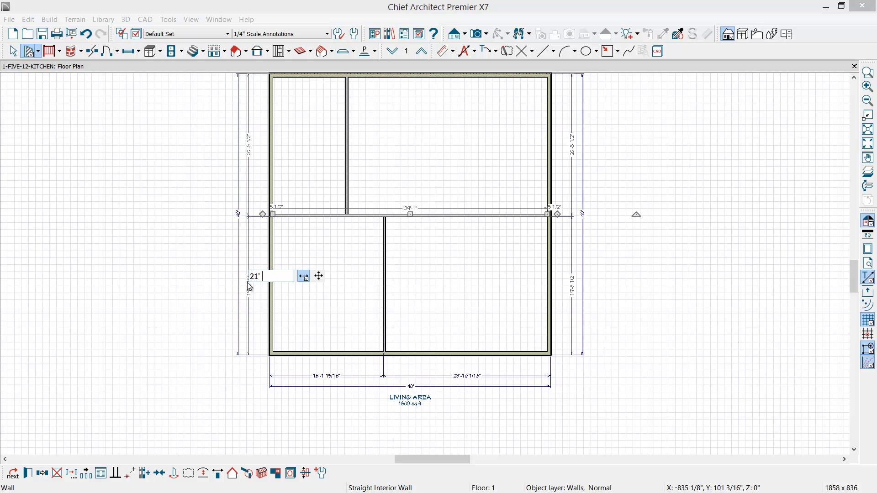
pyautogui.write("' 8.5")
pyautogui.press('Return')
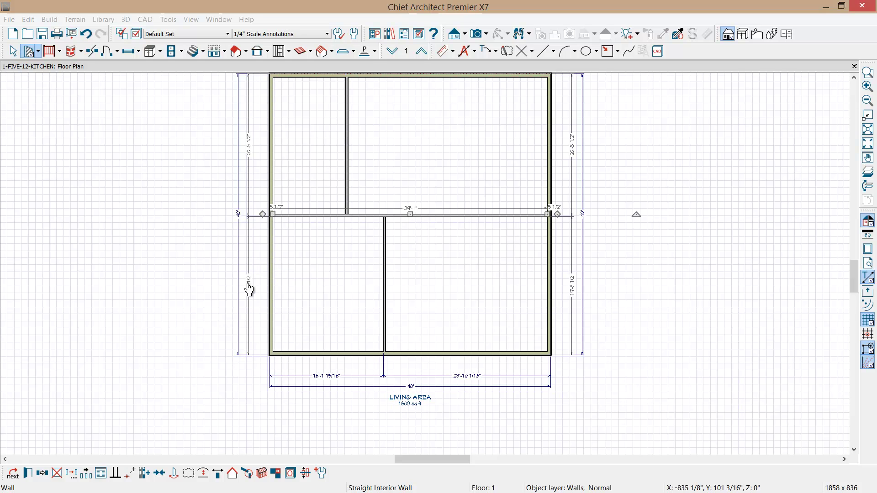
# - Set the lower vertical interior wall's distance from the left exterior wall to 16' 2.5"
pyautogui.click(384, 324)
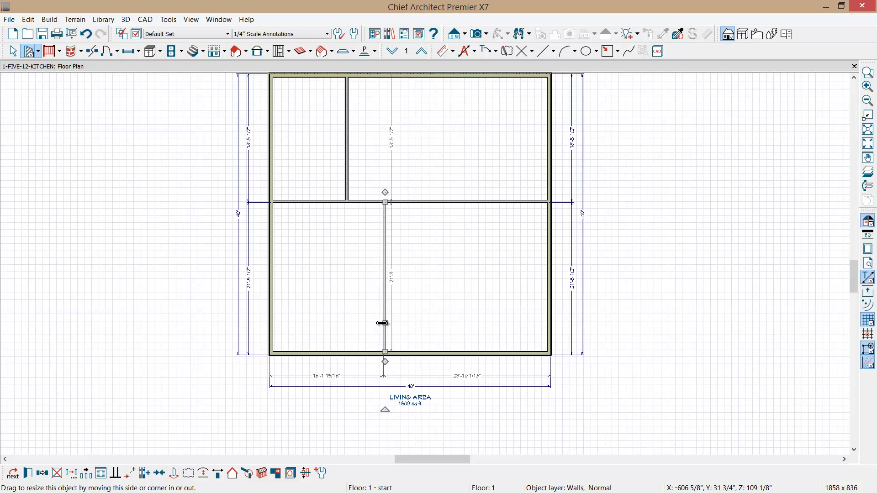
pyautogui.click(333, 377)
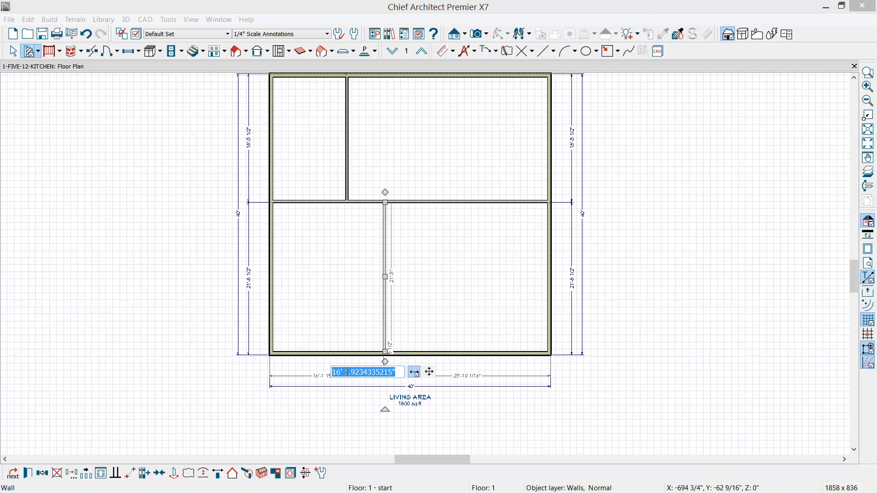
pyautogui.click(349, 373)
pyautogui.moveTo(345, 372); pyautogui.dragTo(398, 372)
pyautogui.write('2.5')
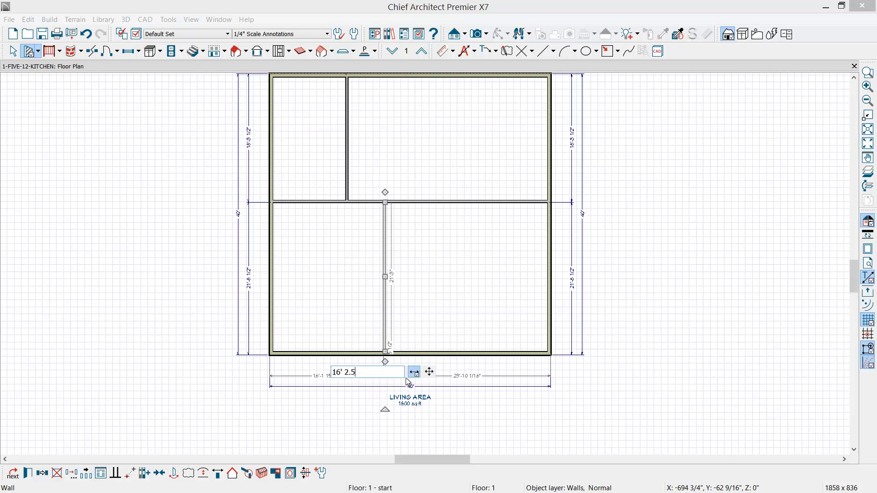
pyautogui.press('Return')
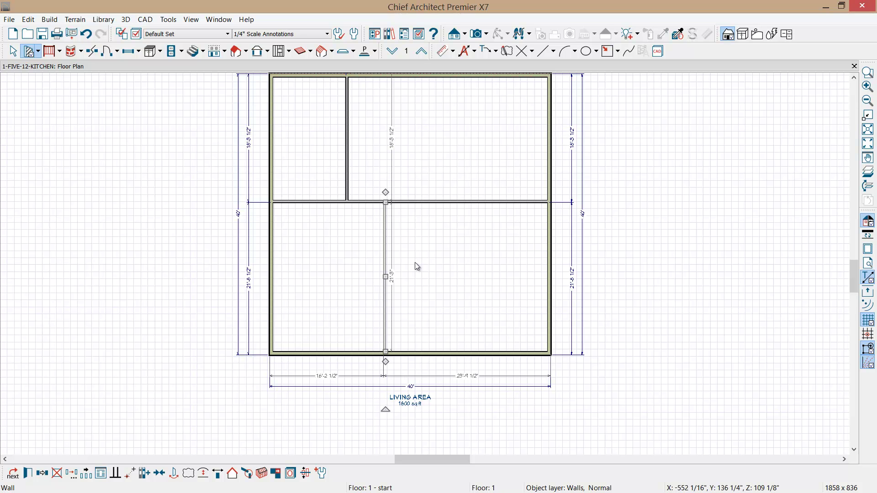
# - Set the upper vertical interior wall's distance from the left exterior wall to 10' 5.5"
pyautogui.moveTo(413, 239); pyautogui.dragTo(413, 288, button='middle')
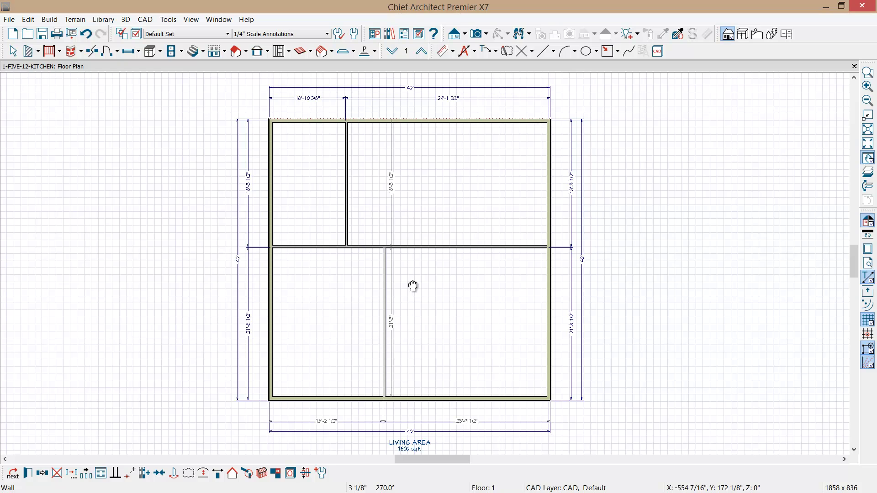
pyautogui.click(348, 195)
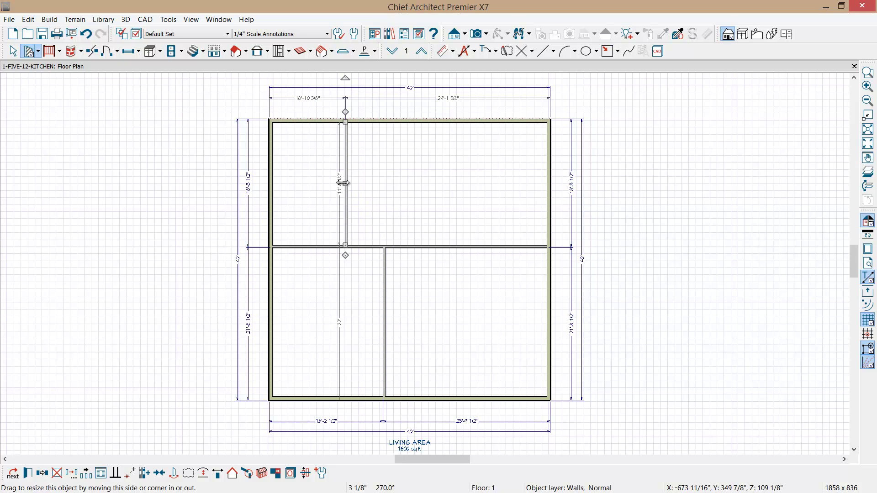
pyautogui.click(303, 98)
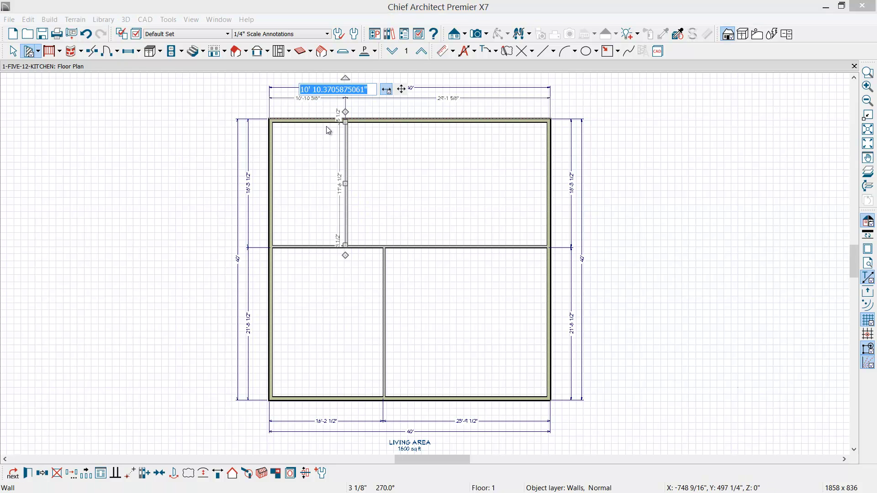
pyautogui.write("10'5.5")
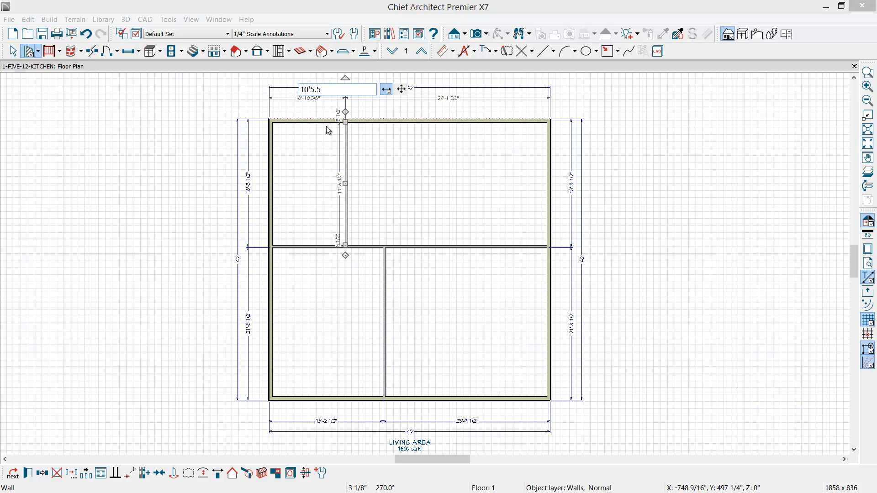
pyautogui.press('Return')
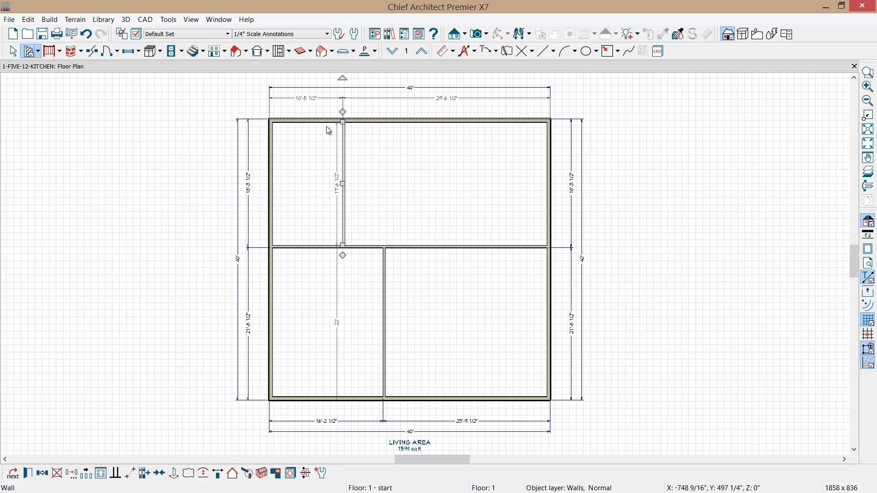
pyautogui.press('Escape')
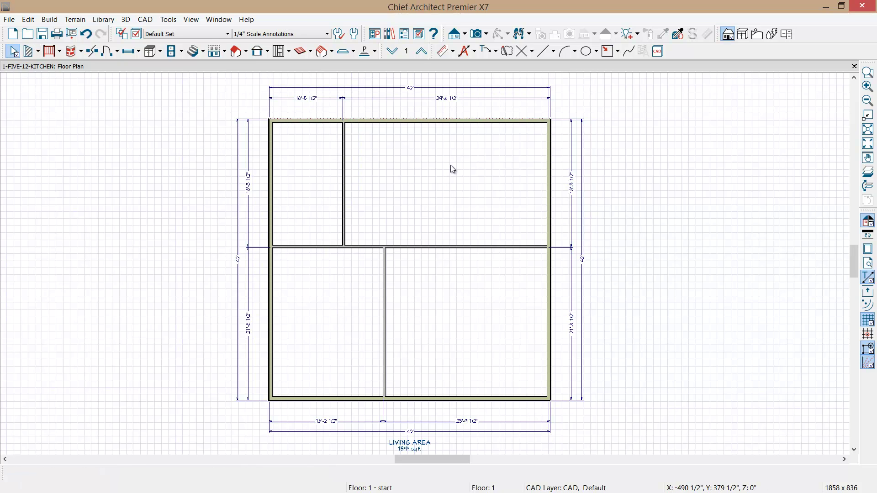
# - Create a perspective floor overview of the plan and view it from above at an angle
pyautogui.click(487, 44)
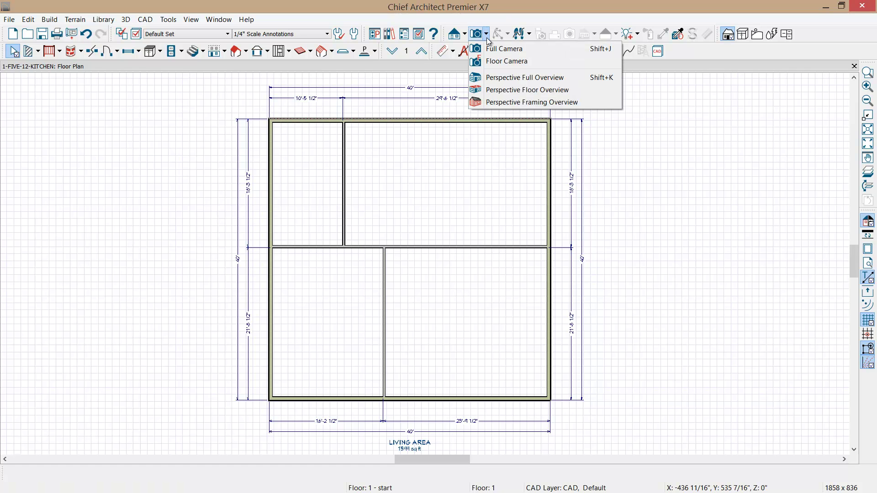
pyautogui.click(498, 93)
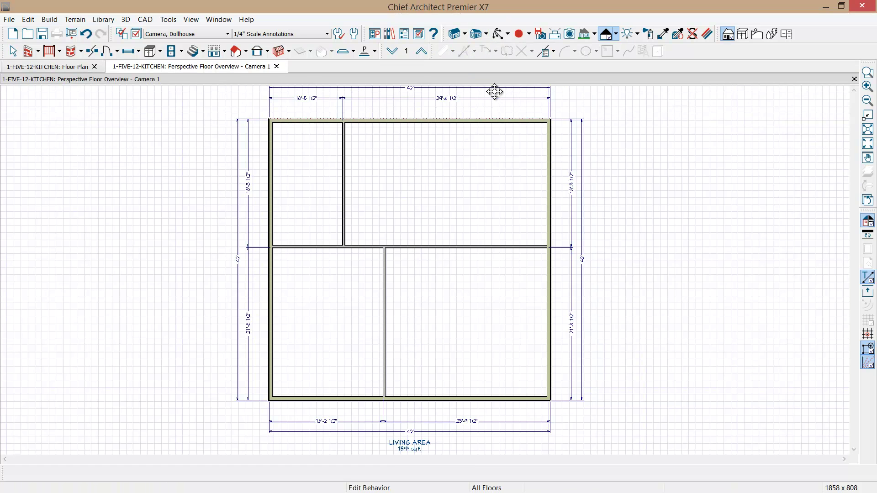
pyautogui.moveTo(470, 178); pyautogui.dragTo(503, 267)
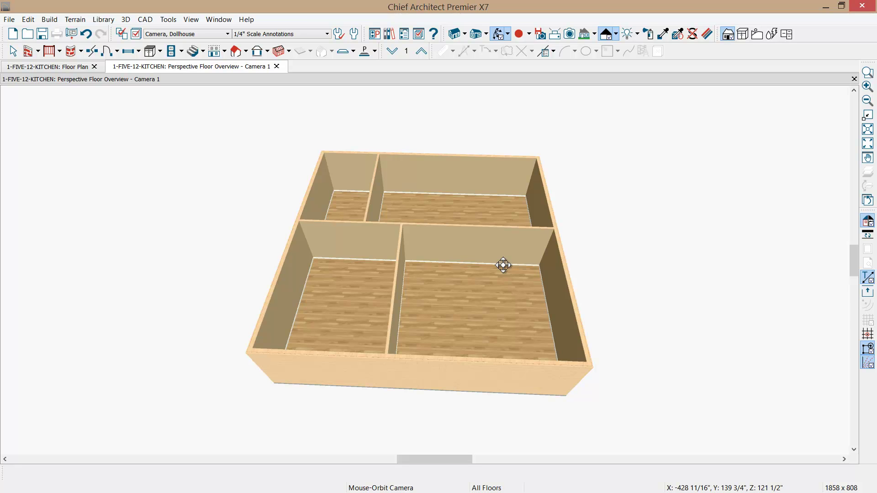
pyautogui.click(501, 306)
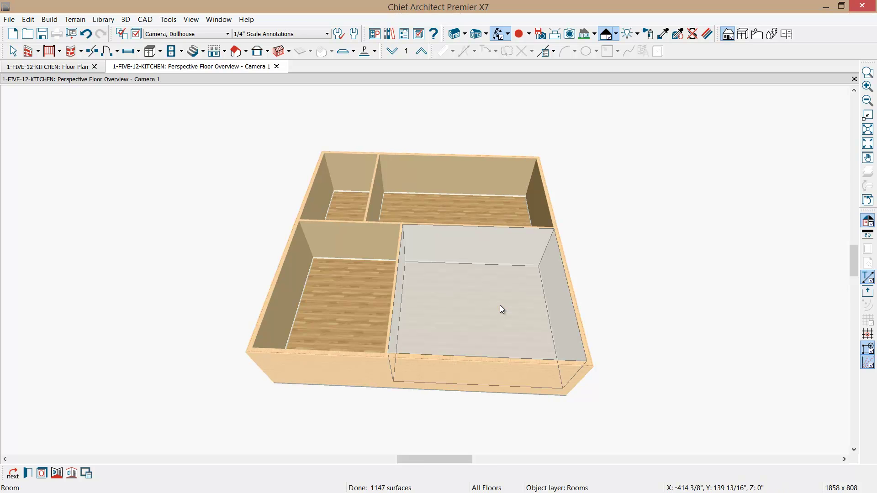
pyautogui.doubleClick(500, 305)
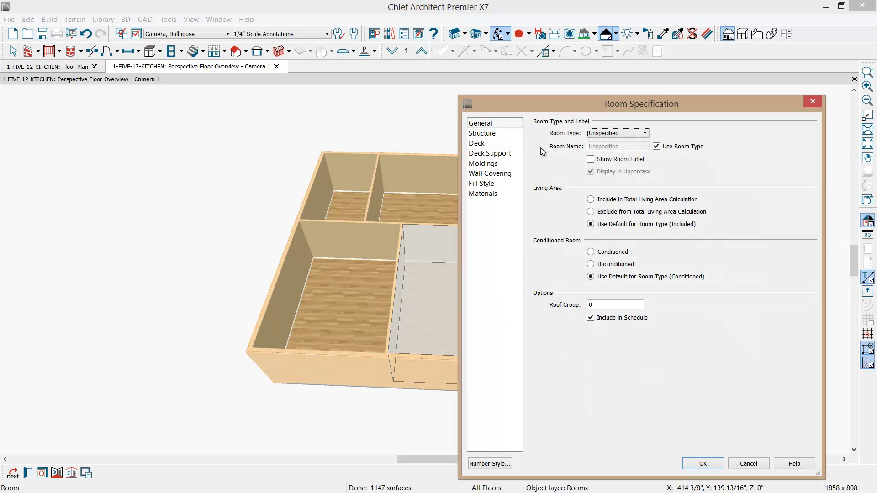
pyautogui.click(490, 133)
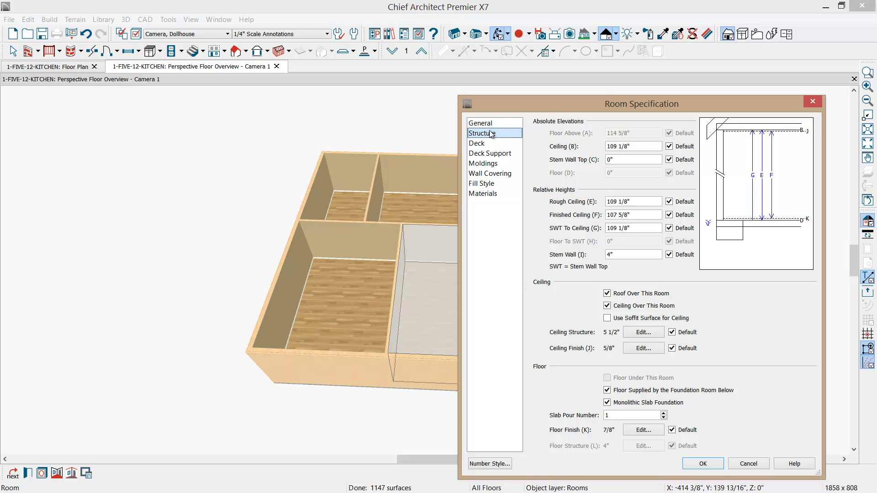
pyautogui.click(635, 215)
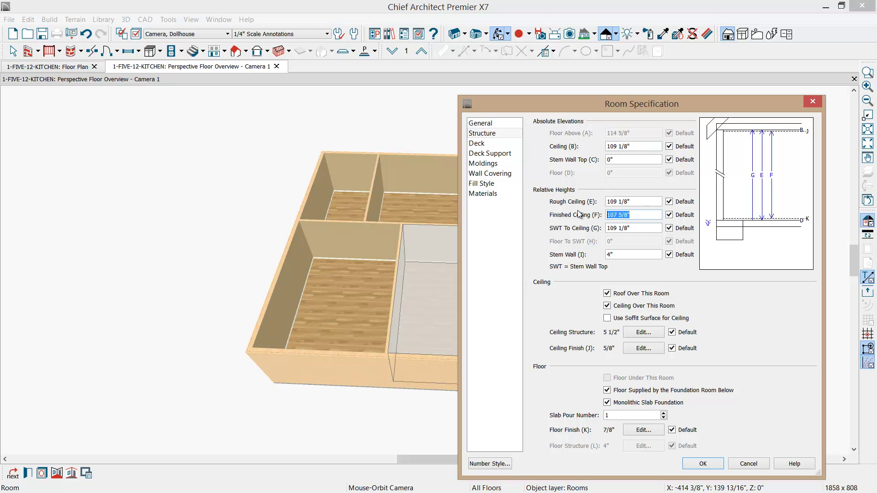
pyautogui.write('99.125')
pyautogui.doubleClick(609, 218)
pyautogui.click(750, 462)
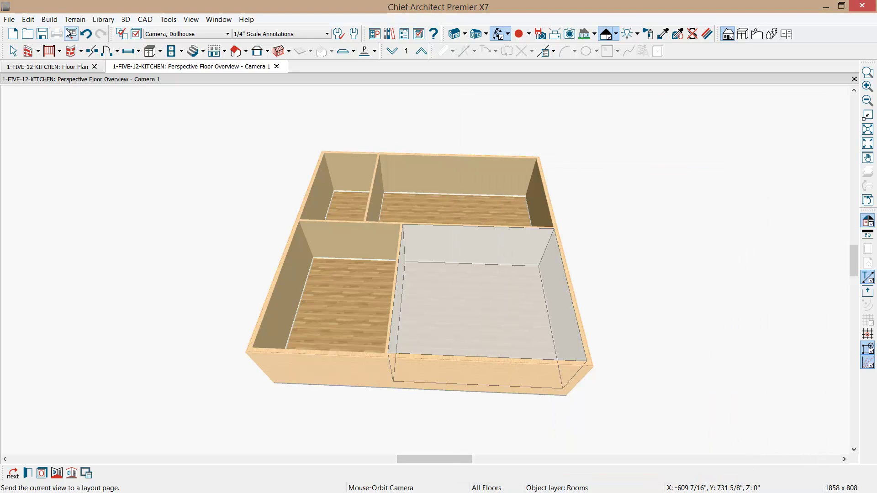
# - Set the finished ceiling height in the Floor 1 defaults to 99.125 inches
pyautogui.click(359, 37)
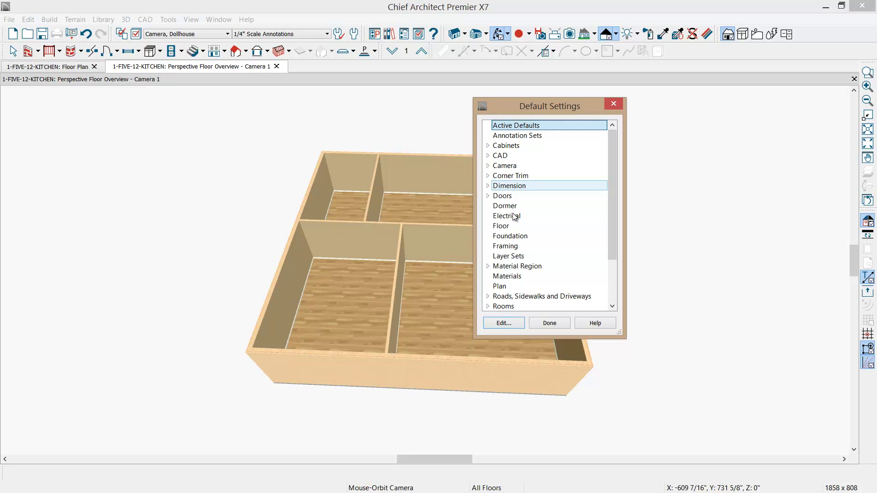
pyautogui.doubleClick(508, 225)
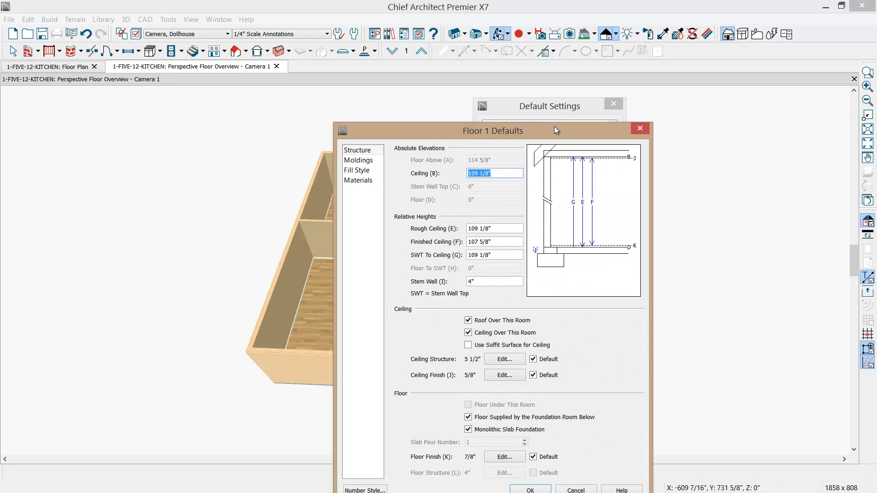
pyautogui.click(506, 234)
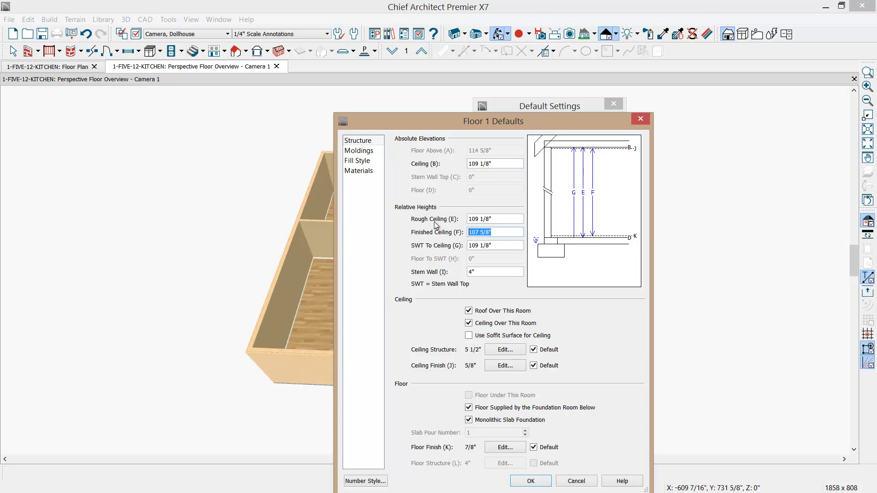
pyautogui.write('99.125')
pyautogui.moveTo(444, 120); pyautogui.dragTo(621, 105)
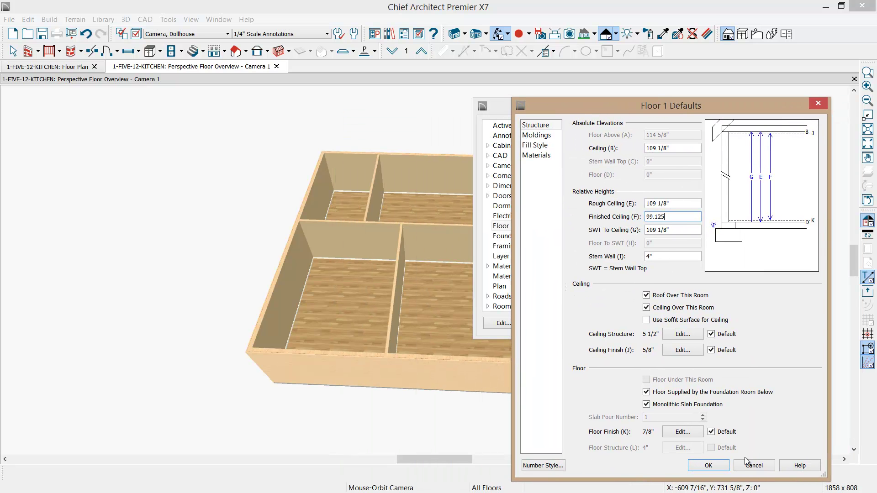
pyautogui.click(712, 466)
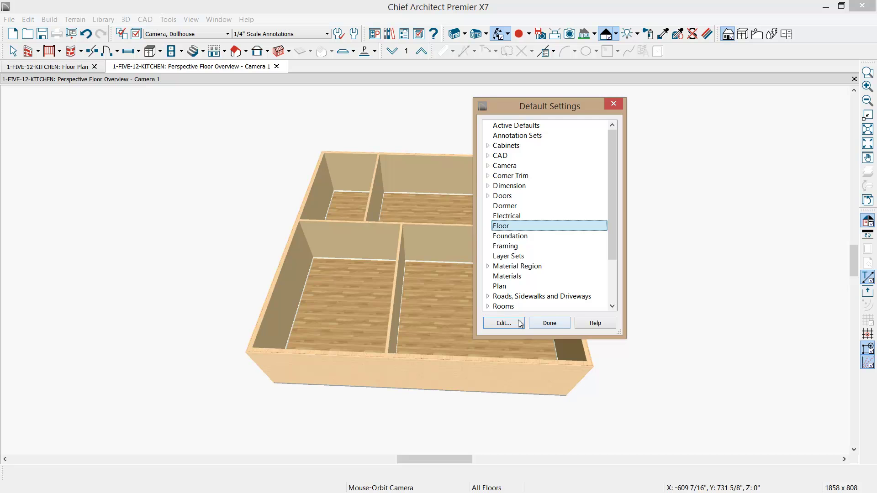
pyautogui.click(546, 323)
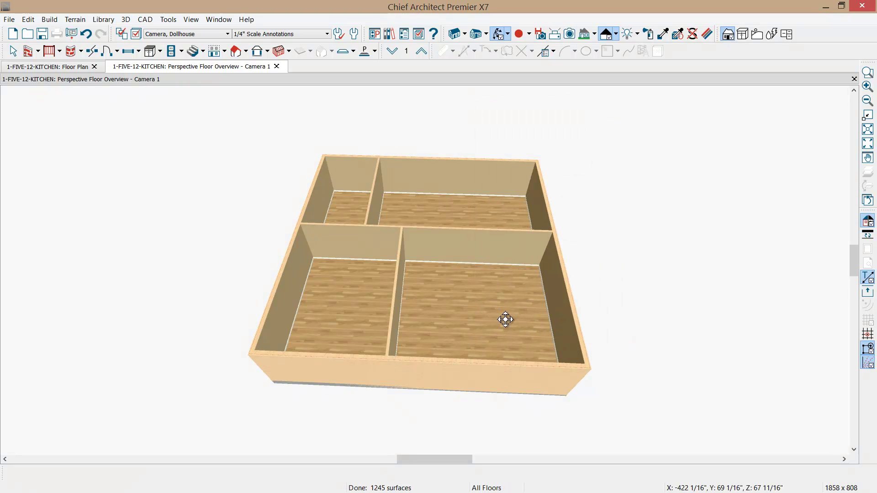
# - Place a window in the long exterior wall near its corner, in the room with the wider lower-half floor area
pyautogui.moveTo(502, 328); pyautogui.dragTo(532, 306)
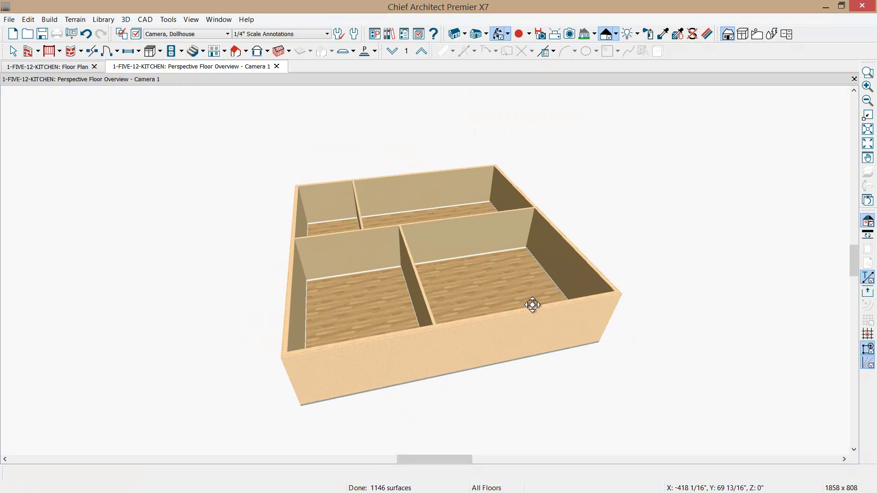
pyautogui.moveTo(533, 305); pyautogui.dragTo(745, 246)
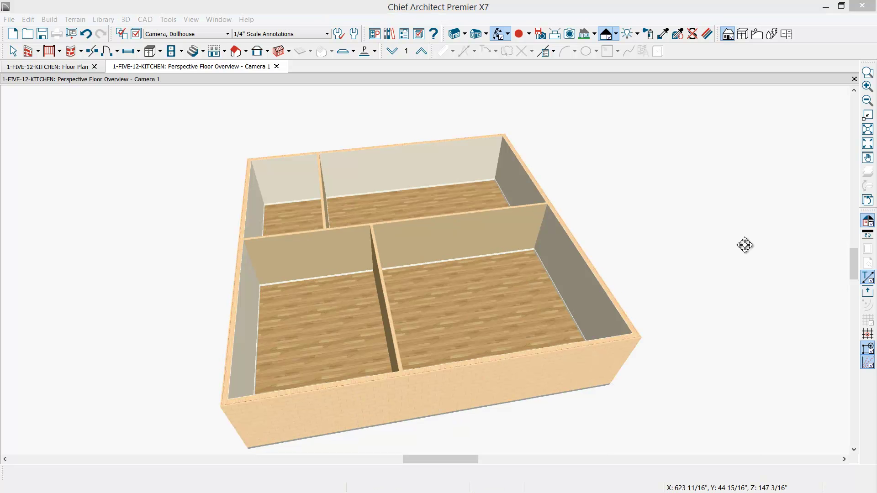
pyautogui.moveTo(672, 279); pyautogui.dragTo(553, 230)
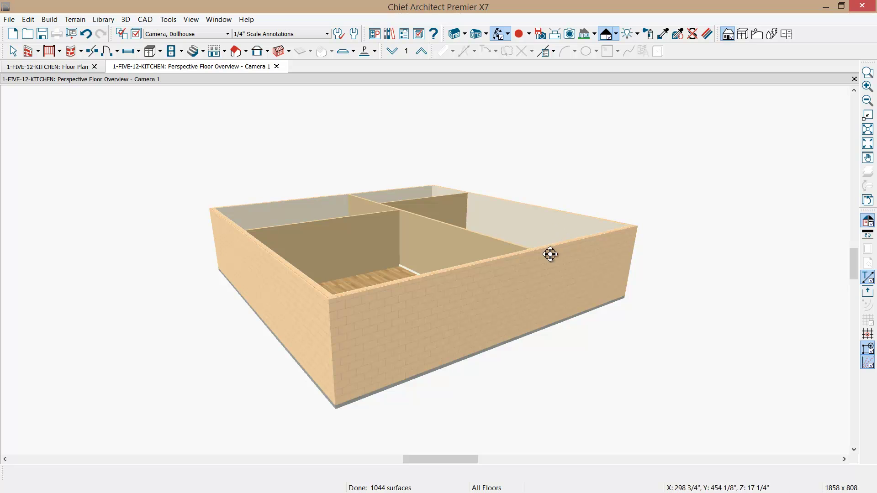
pyautogui.click(131, 53)
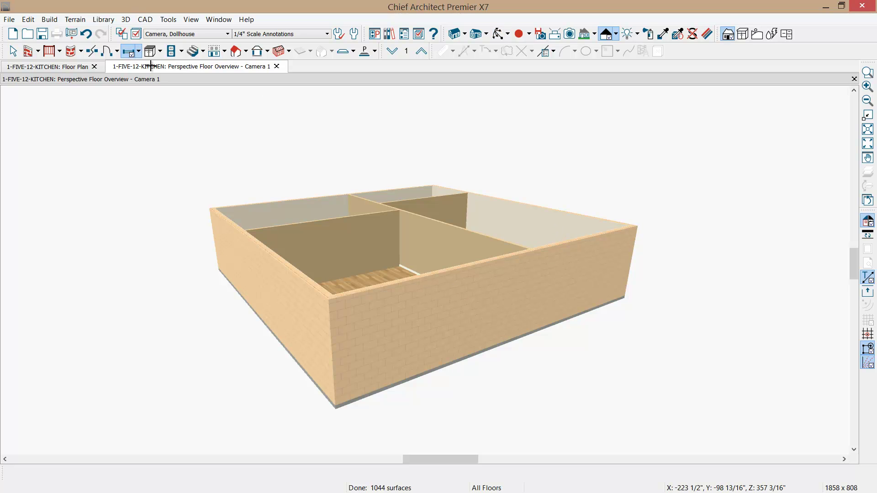
pyautogui.click(410, 324)
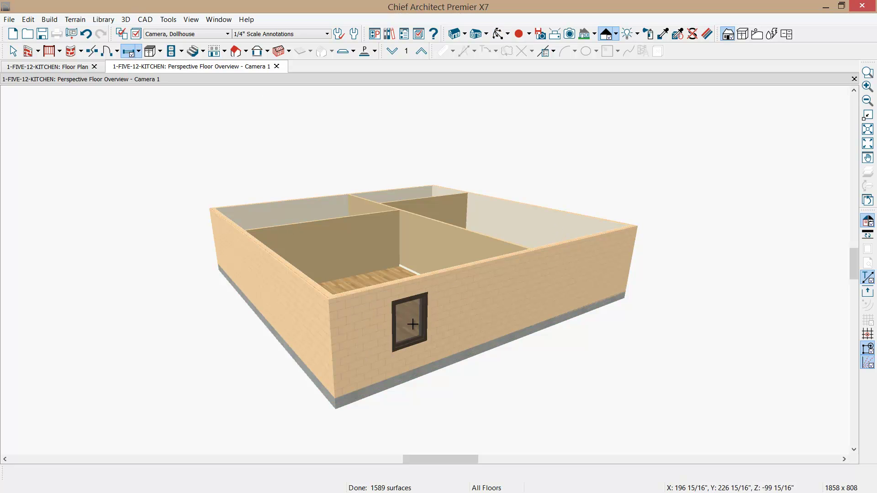
# - Shift the new window toward the corner and stretch it to about 50" wide and 58.5" high
pyautogui.scroll(2, 410, 325)
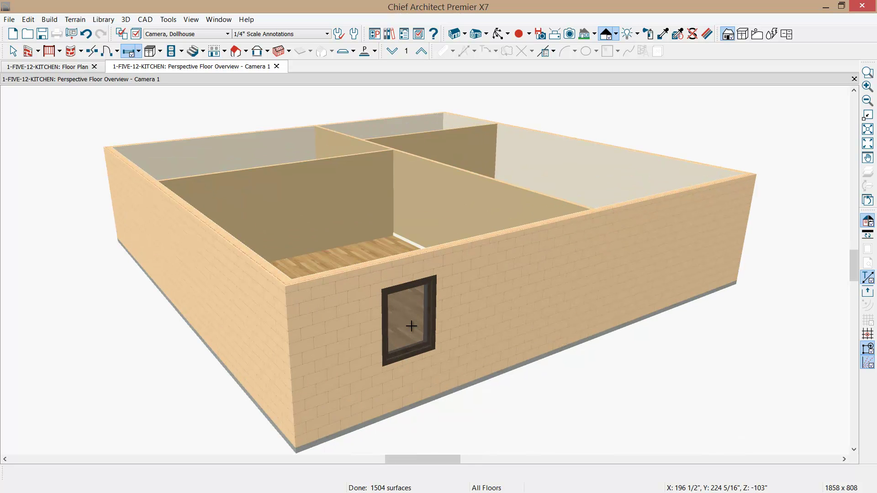
pyautogui.click(412, 326)
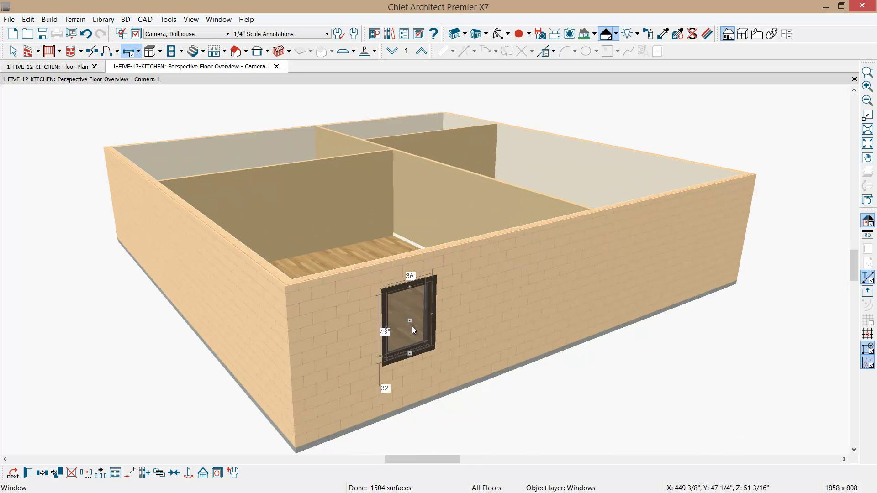
pyautogui.moveTo(410, 323); pyautogui.dragTo(399, 324)
pyautogui.moveTo(398, 356); pyautogui.dragTo(398, 371)
pyautogui.moveTo(421, 327); pyautogui.dragTo(440, 320)
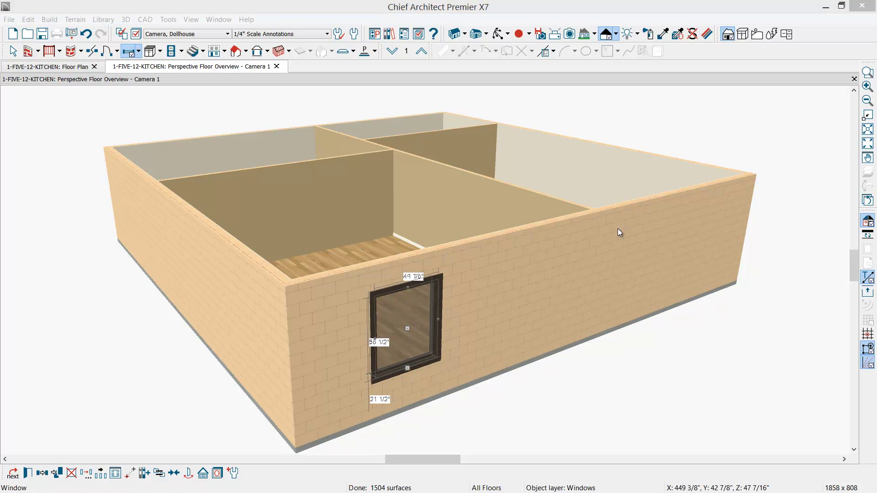
# - Set the window's width to 48", height to 72" and floor-to-bottom distance to 14", keeping its casing settings
pyautogui.moveTo(645, 136); pyautogui.dragTo(530, 114)
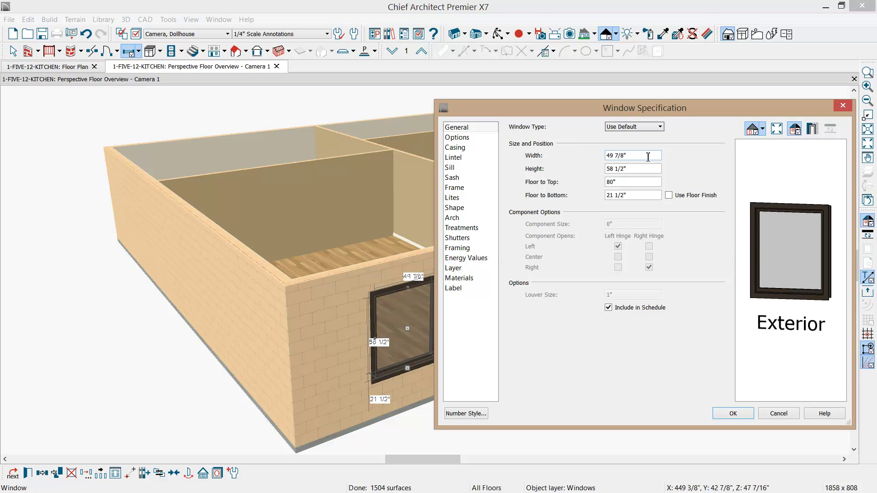
pyautogui.moveTo(648, 157); pyautogui.dragTo(587, 164)
pyautogui.write('48')
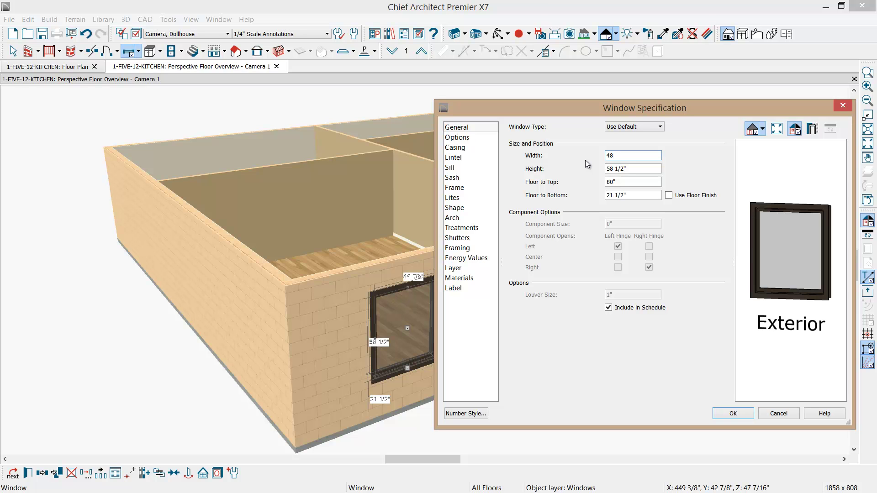
pyautogui.press('Tab')
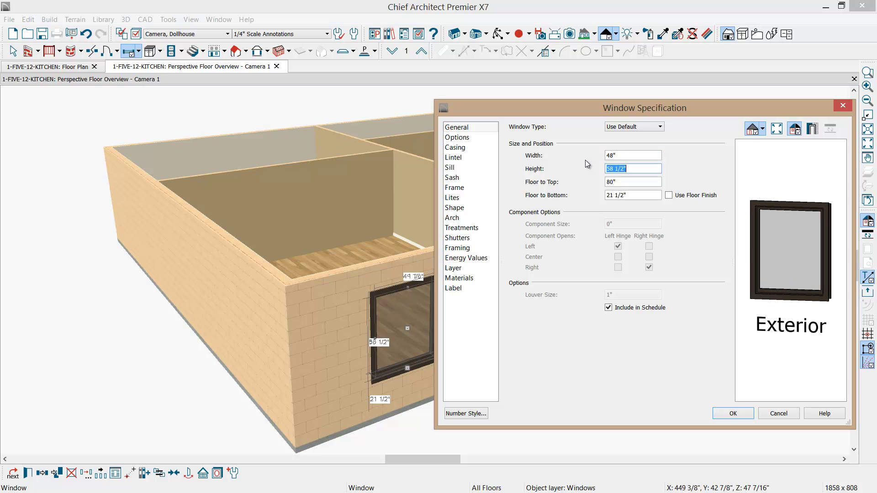
pyautogui.write('72')
pyautogui.press('Tab')
pyautogui.press('Tab')
pyautogui.write('14')
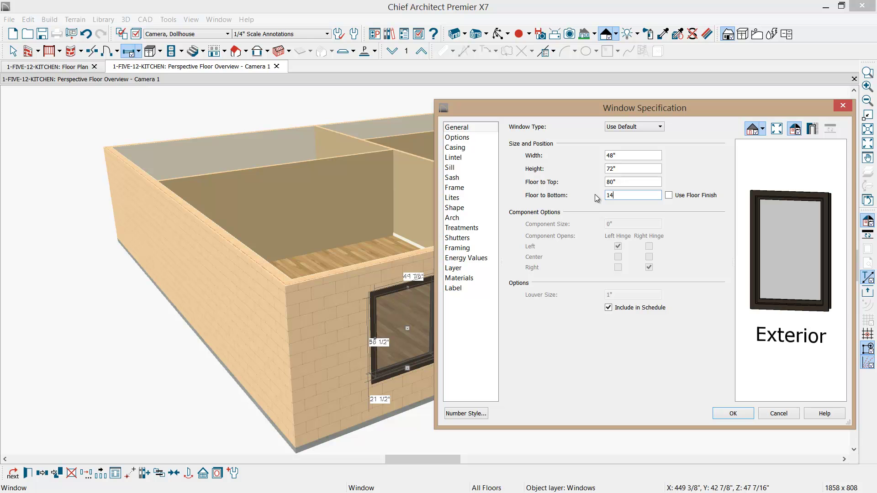
pyautogui.press('Tab')
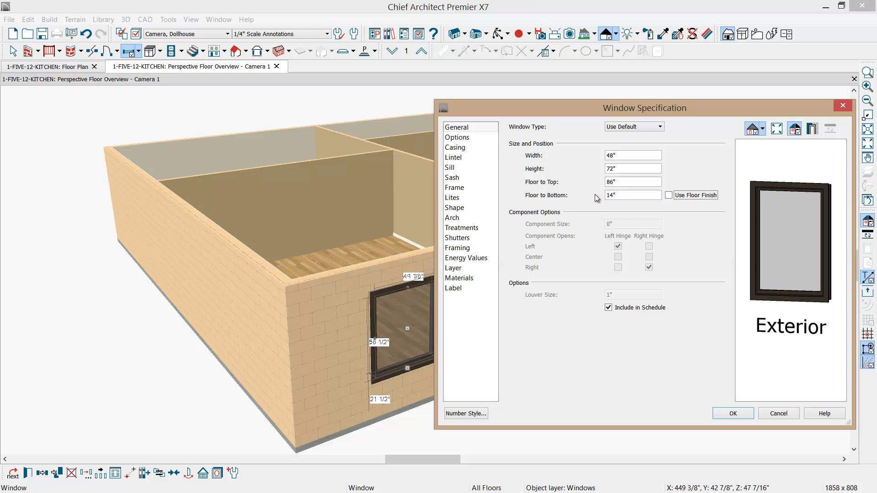
pyautogui.click(473, 147)
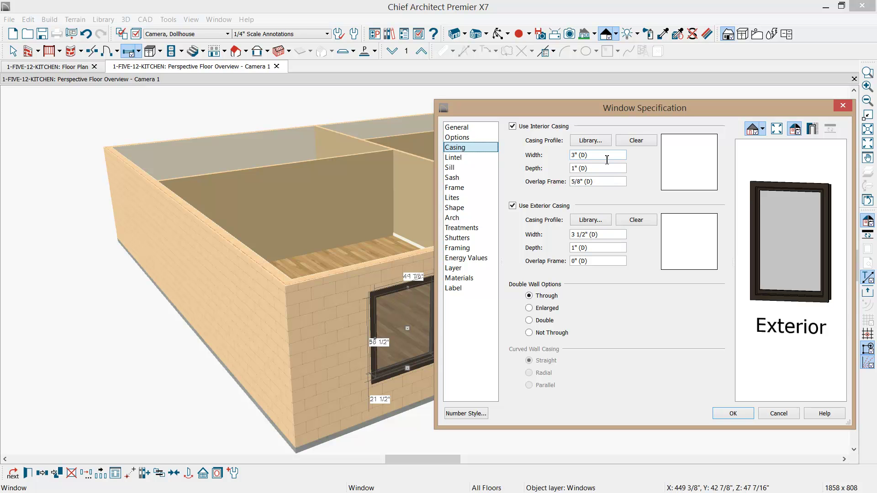
pyautogui.click(731, 412)
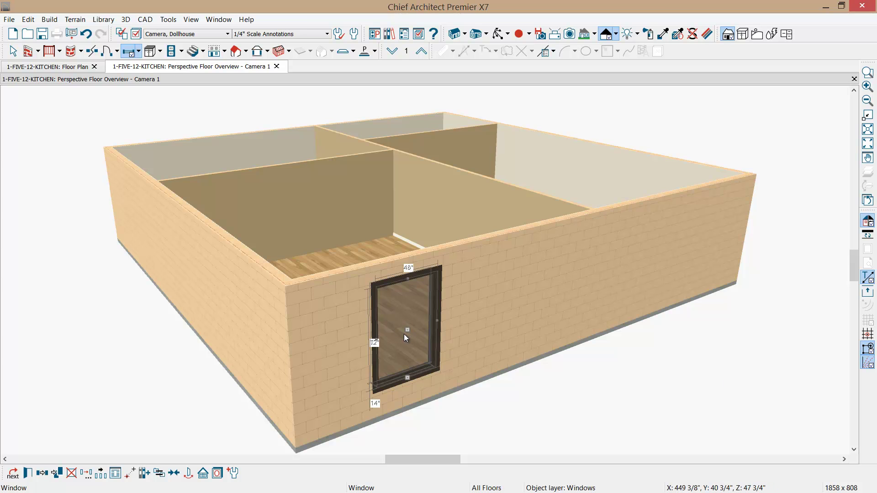
# - Make the window's settings the default and add four more windows along the same exterior wall and two on the adjoining exterior wall
pyautogui.click(232, 472)
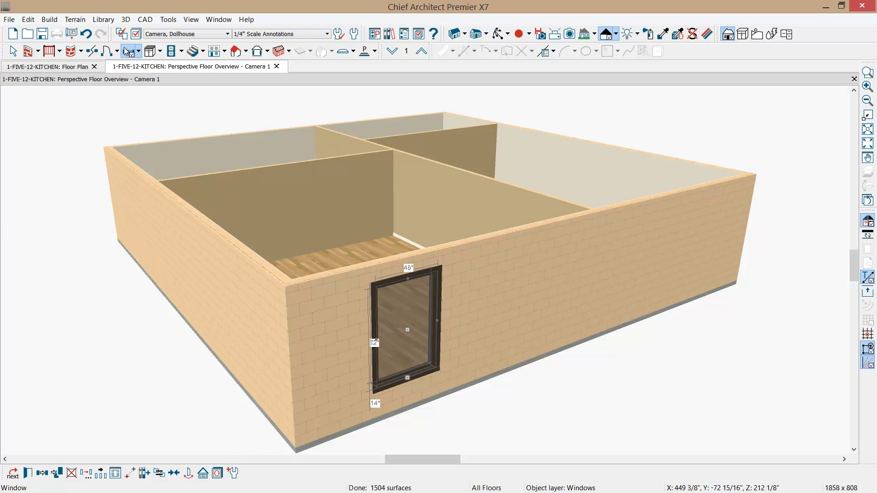
pyautogui.click(480, 311)
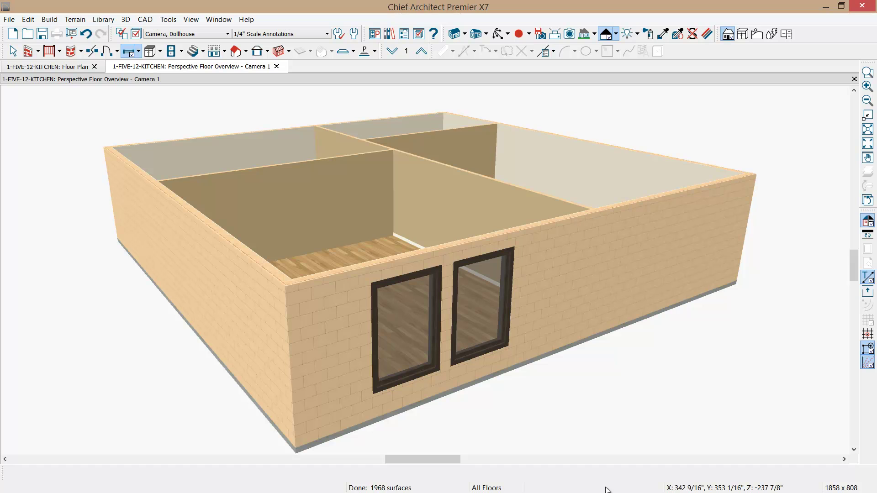
pyautogui.click(543, 310)
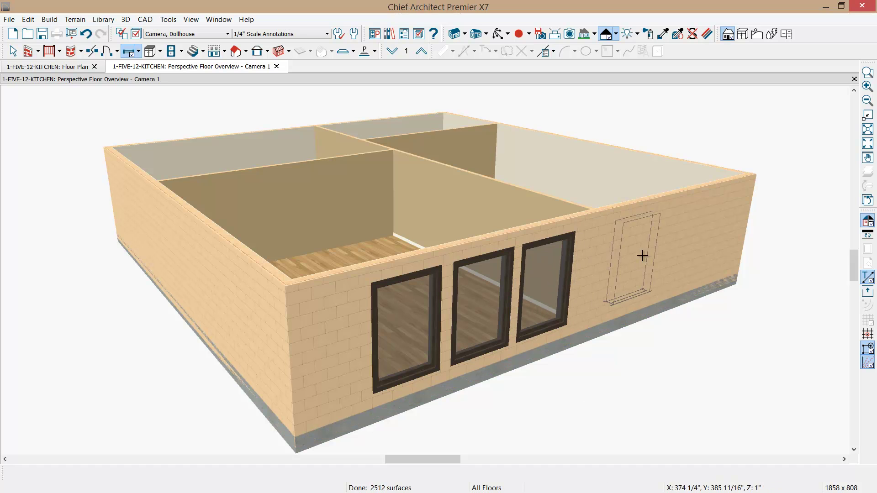
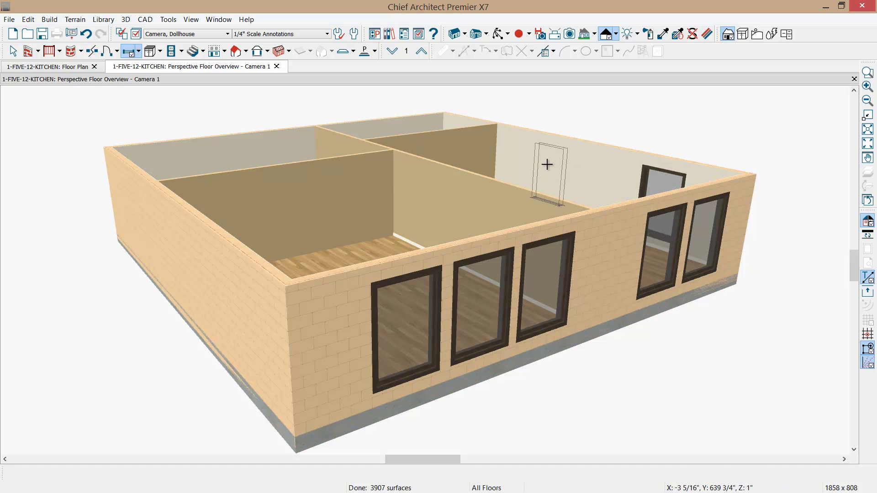
pyautogui.click(533, 158)
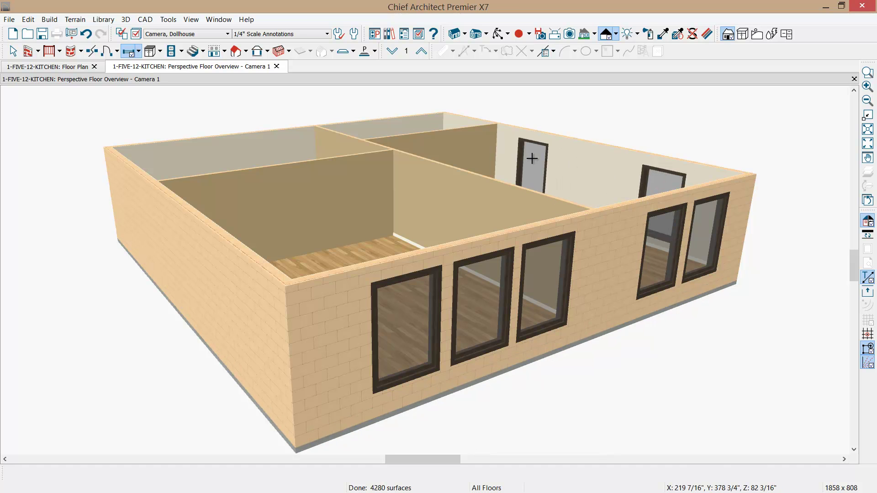
# - Bring up the floor plan and arrange it side by side with the perspective floor overview
pyautogui.click(74, 67)
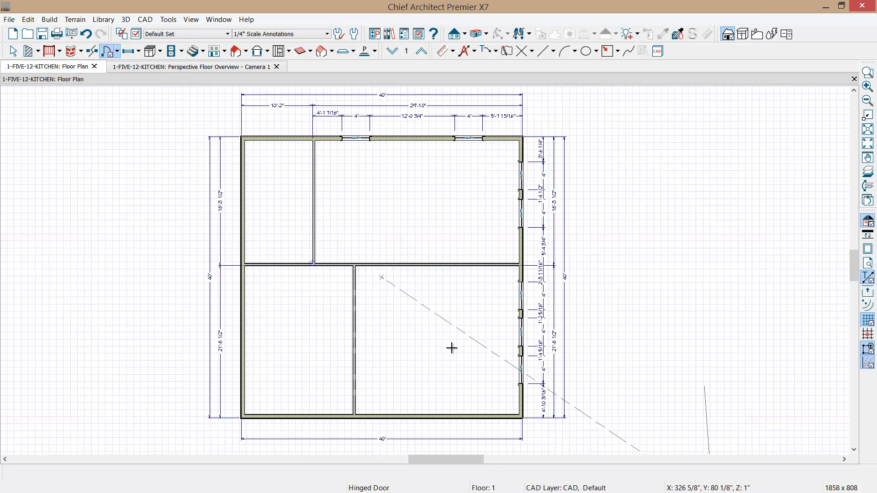
pyautogui.scroll(3, 548, 333)
pyautogui.moveTo(552, 362); pyautogui.dragTo(507, 347, button='middle')
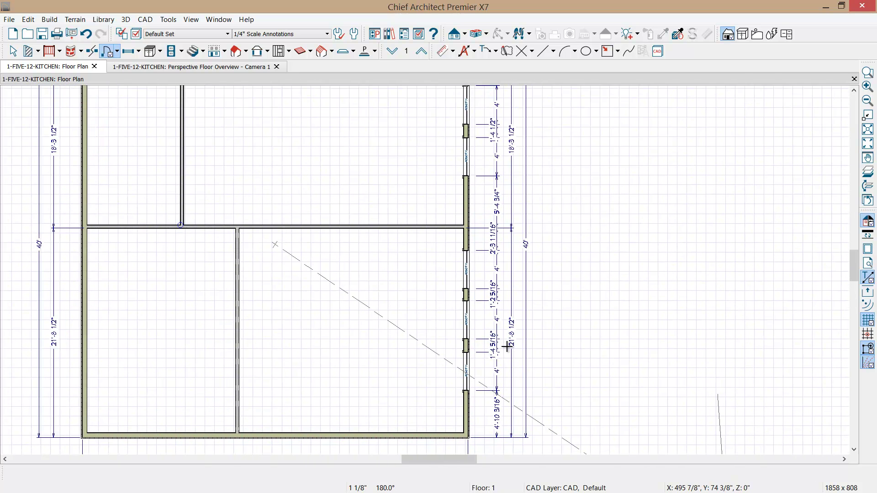
pyautogui.hotkey('alt', 'w')
pyautogui.press('v')
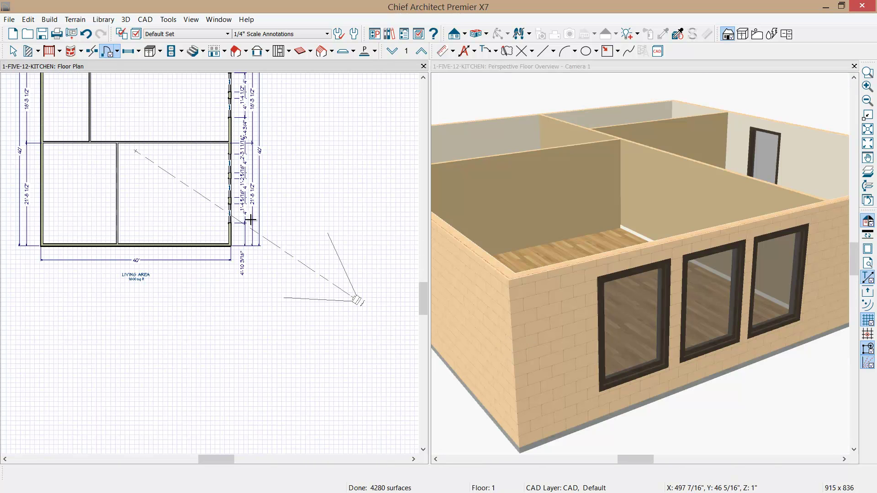
# - Set the gap between the middle window and the window nearest the corner in the three-window row to 6.75"
pyautogui.moveTo(286, 255); pyautogui.dragTo(319, 361, button='middle')
pyautogui.scroll(2, 278, 309)
pyautogui.scroll(1, 278, 309)
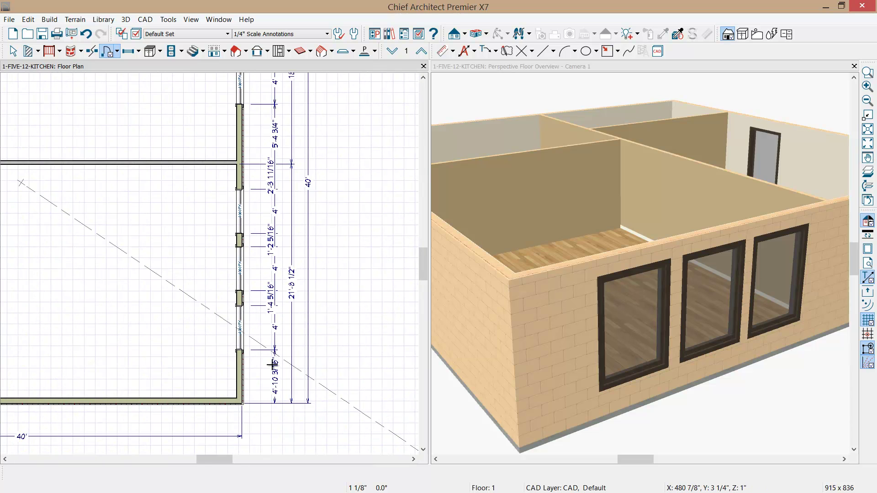
pyautogui.scroll(1, 273, 363)
pyautogui.press('space')
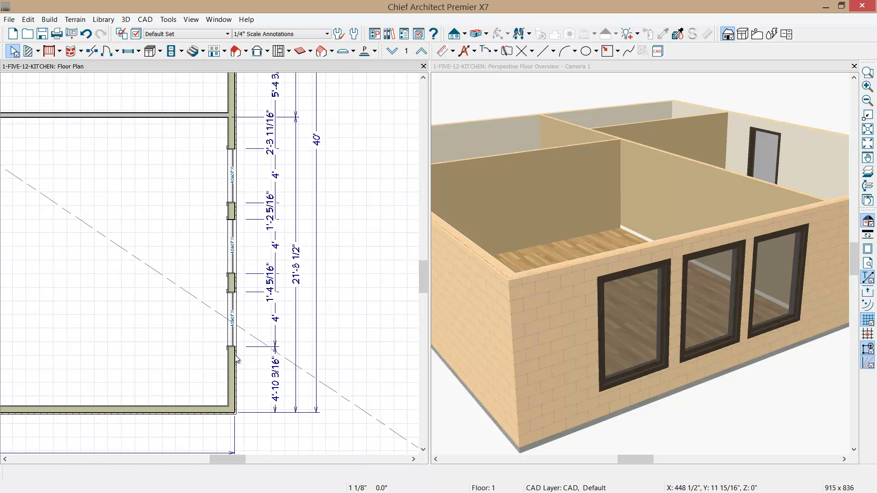
pyautogui.scroll(-1, 237, 360)
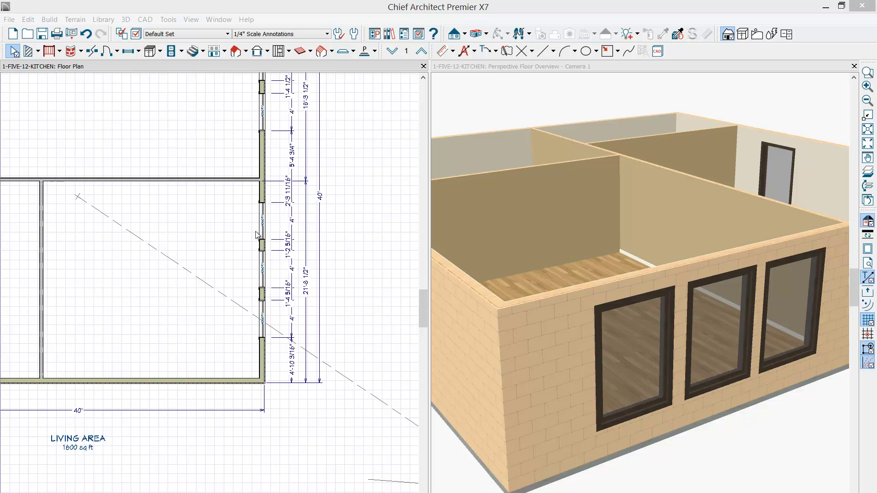
pyautogui.scroll(2, 247, 267)
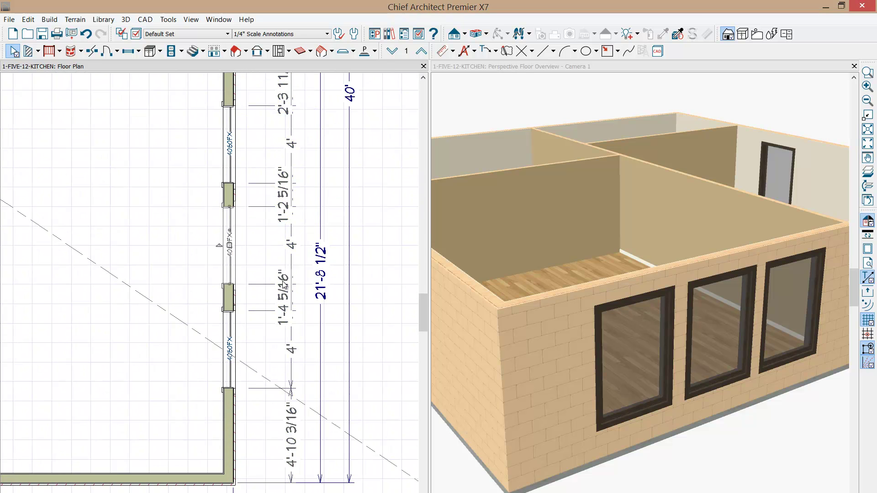
pyautogui.click(289, 294)
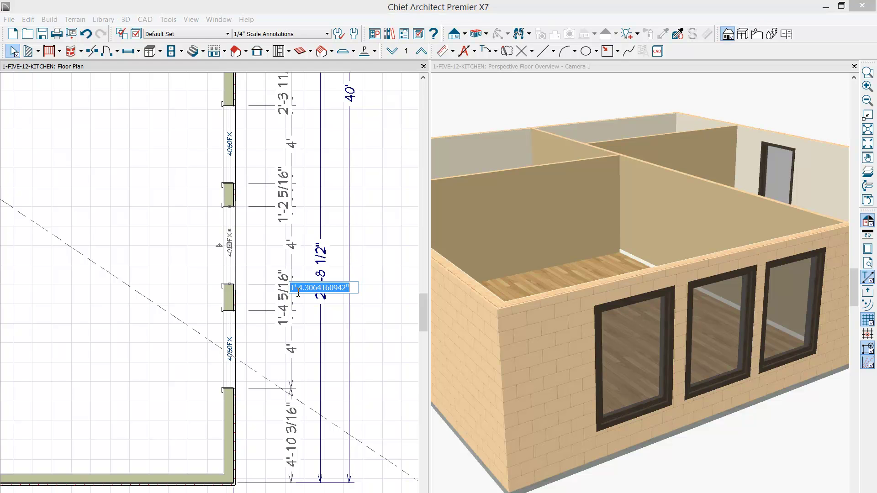
pyautogui.write('6.7')
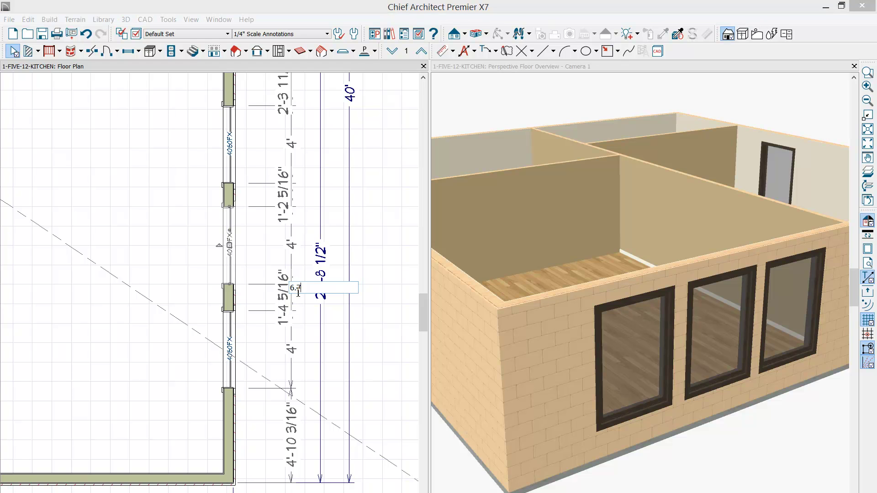
pyautogui.write('5')
pyautogui.press('Return')
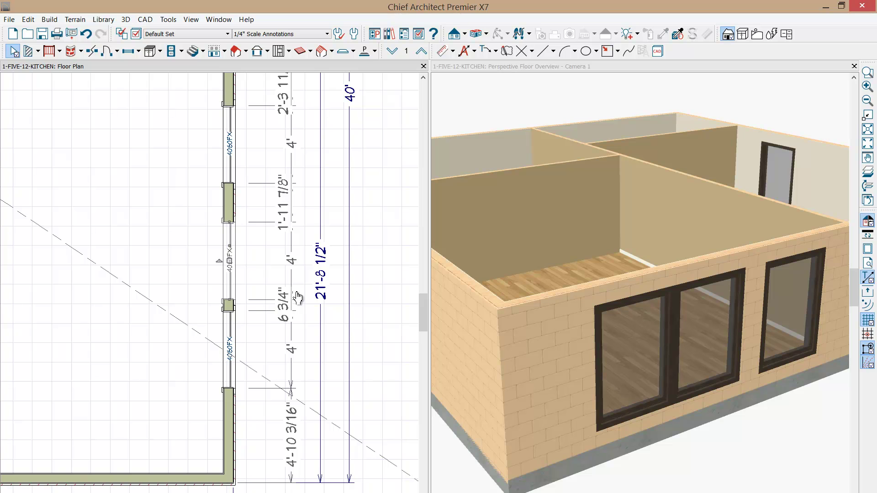
# - Set the gap between the window nearest the interior wall and the middle window of the row to 6.75"
pyautogui.scroll(1, 232, 156)
pyautogui.click(231, 156)
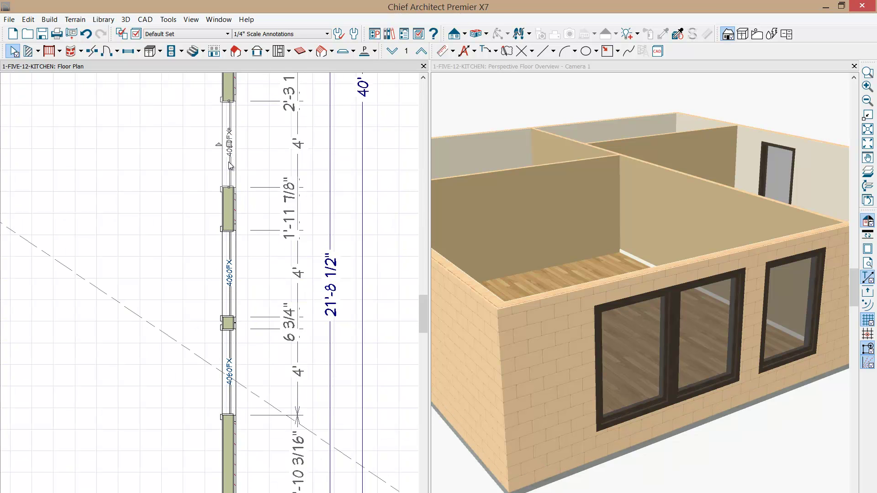
pyautogui.click(293, 206)
pyautogui.write('6.75')
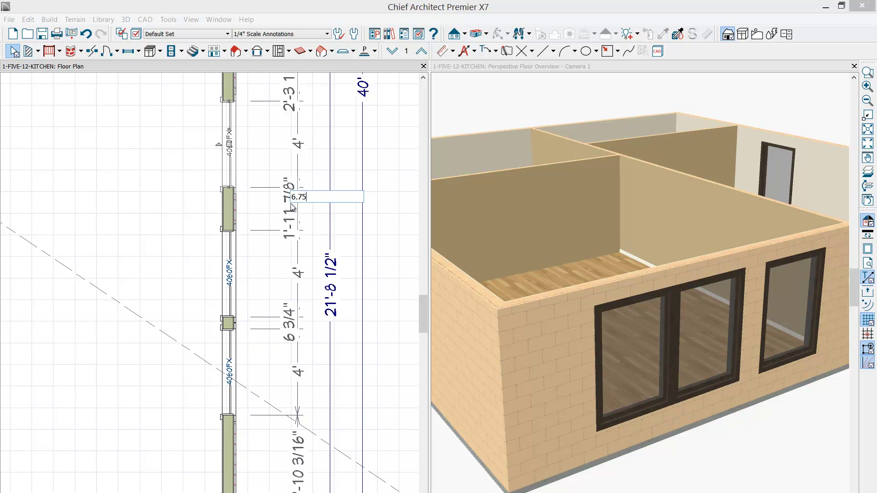
pyautogui.press('Return')
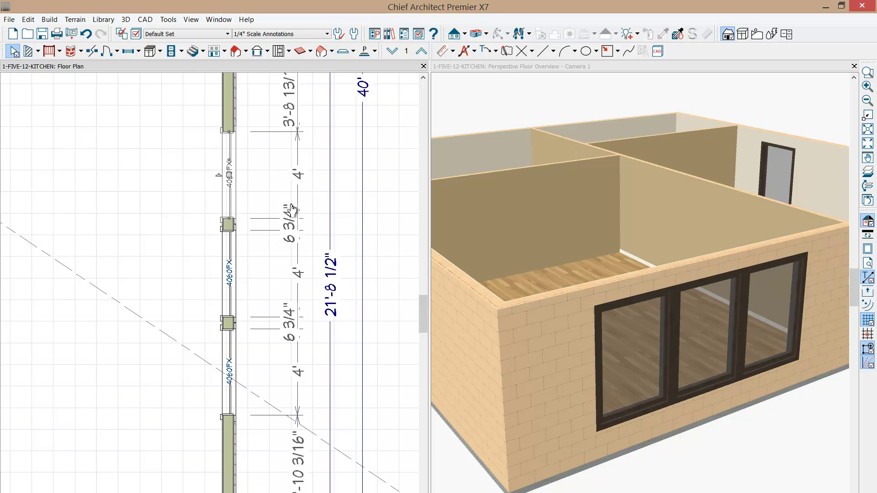
# - Select the three evenly spaced windows together and shift them toward the corner, about 6'-3" from the interior wall
pyautogui.scroll(-1, 292, 220)
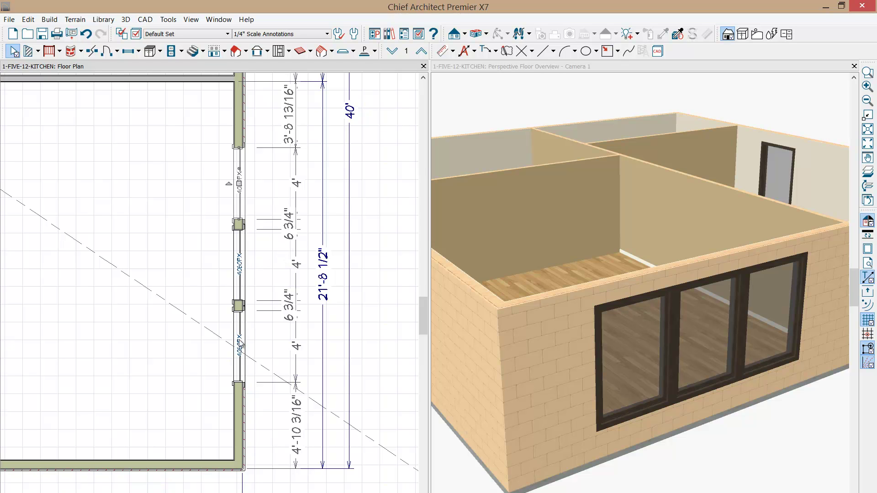
pyautogui.click(241, 272)
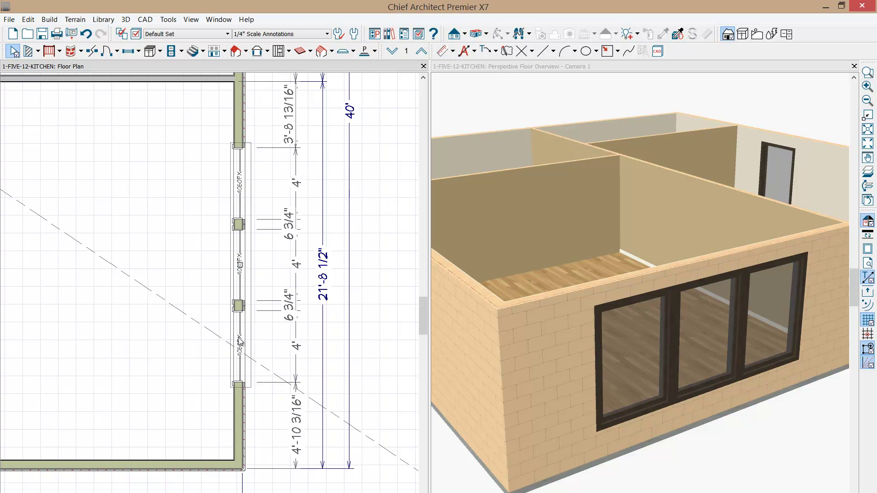
pyautogui.moveTo(240, 278); pyautogui.dragTo(237, 307)
pyautogui.press('Escape')
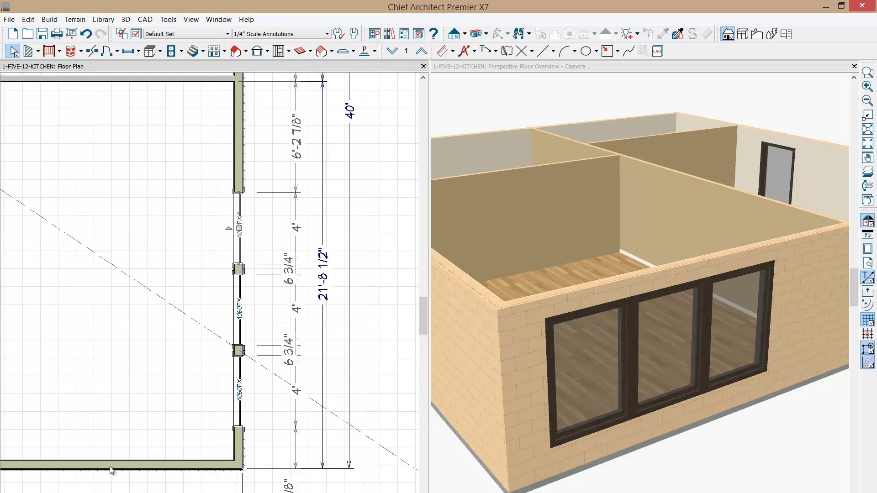
# - Add a fourth window between the row and the interior wall, spaced 6.75" from the adjacent window
pyautogui.press('b')
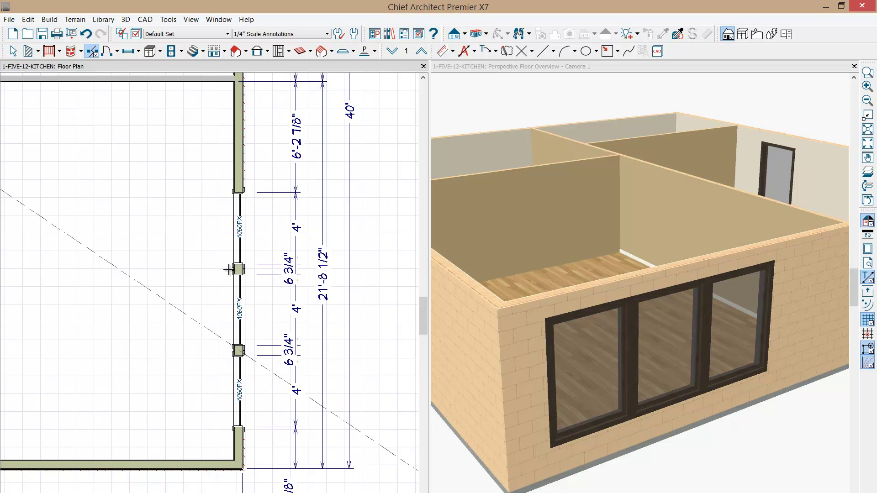
pyautogui.click(242, 132)
pyautogui.click(241, 132)
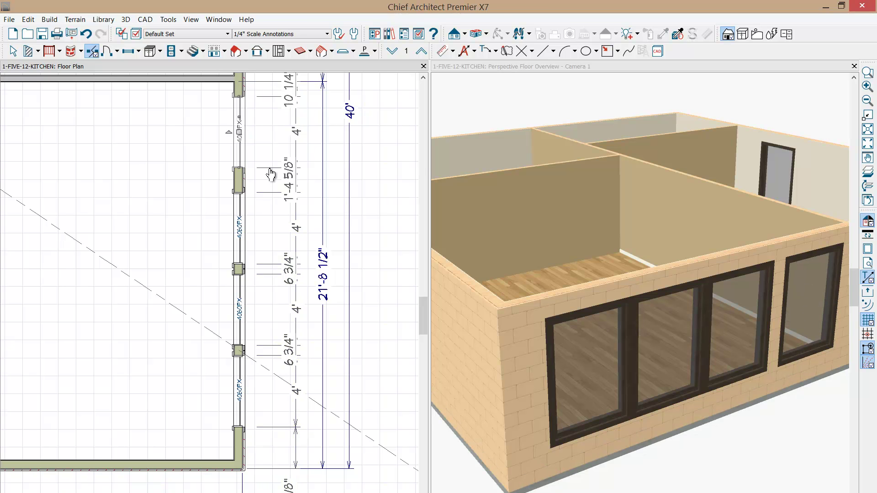
pyautogui.click(291, 186)
pyautogui.write('6')
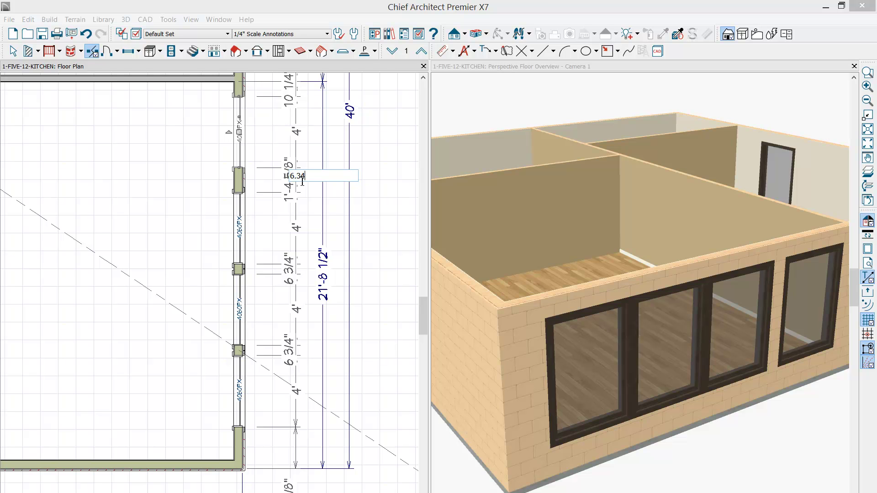
pyautogui.write('.75')
pyautogui.press('Return')
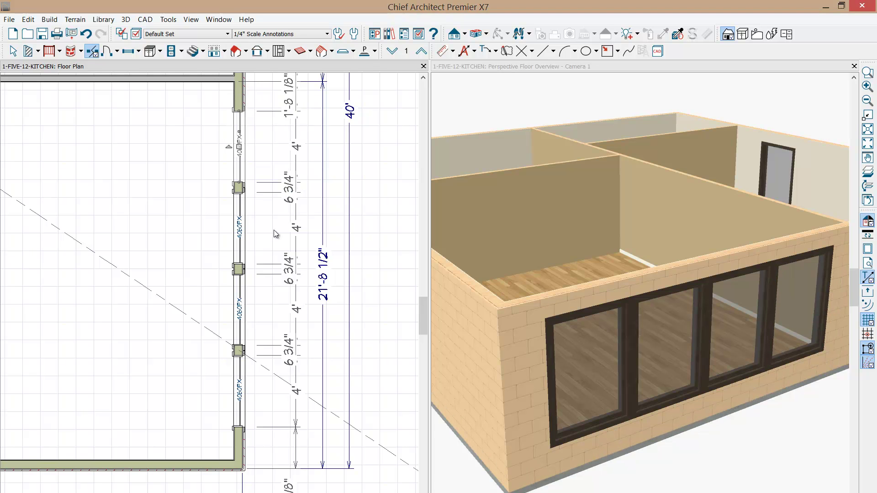
# - Select all four windows of the row and center them as a group within the room
pyautogui.moveTo(240, 213); pyautogui.dragTo(240, 293)
pyautogui.keyDown('shift'); pyautogui.click(239, 408); pyautogui.keyUp('shift')
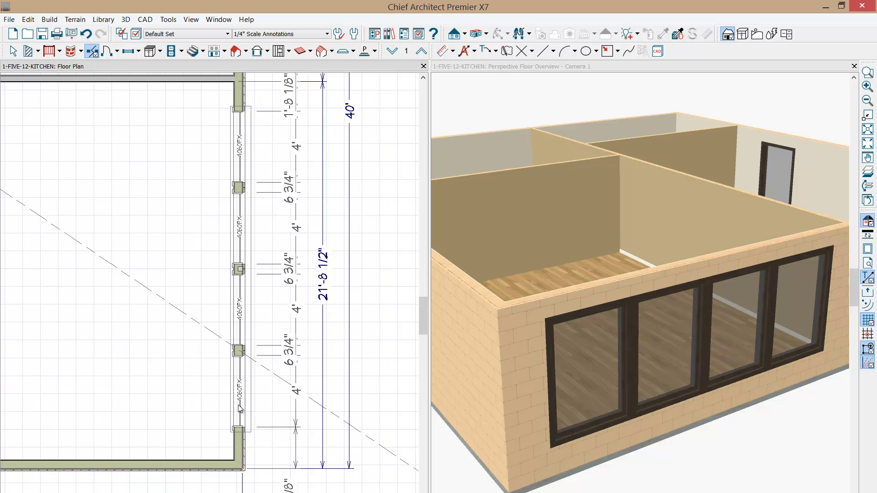
pyautogui.doubleClick(288, 2)
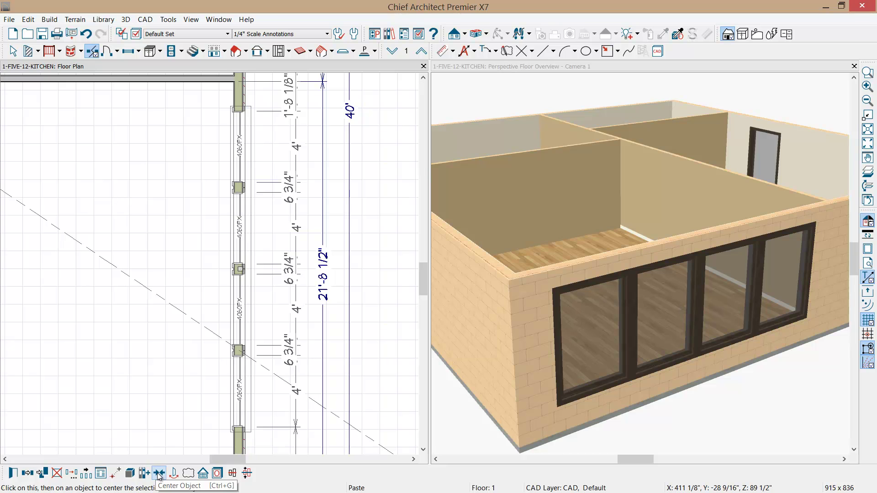
pyautogui.click(159, 474)
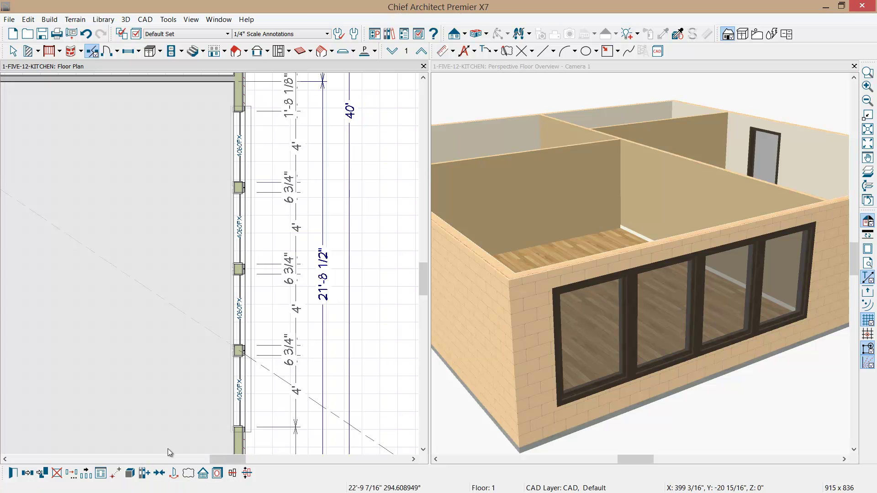
pyautogui.click(176, 293)
# - Move the window nearer the interior wall in the other room's pair toward its neighbor and set their gap to 6.75"
pyautogui.moveTo(187, 303); pyautogui.dragTo(192, 339, button='middle')
pyautogui.moveTo(212, 116); pyautogui.dragTo(244, 397, button='middle')
pyautogui.moveTo(221, 233); pyautogui.dragTo(224, 295, button='middle')
pyautogui.scroll(1, 245, 294)
pyautogui.moveTo(558, 243); pyautogui.dragTo(574, 256, button='middle')
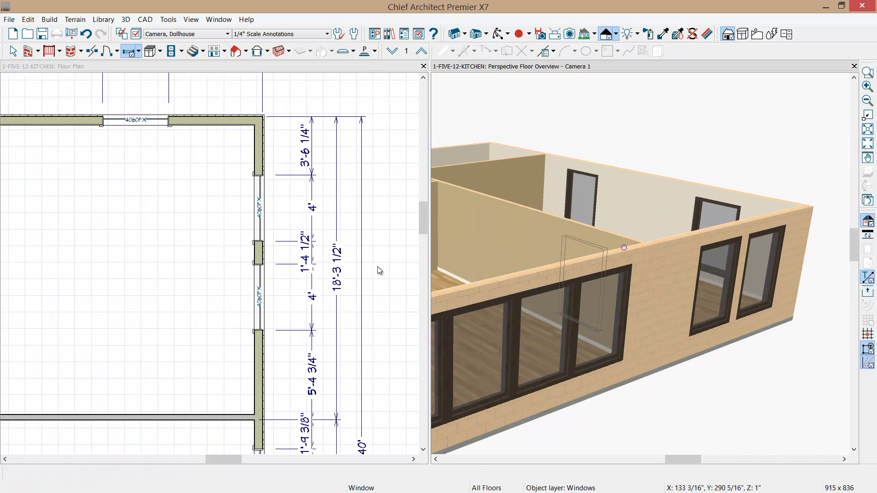
pyautogui.click(258, 313)
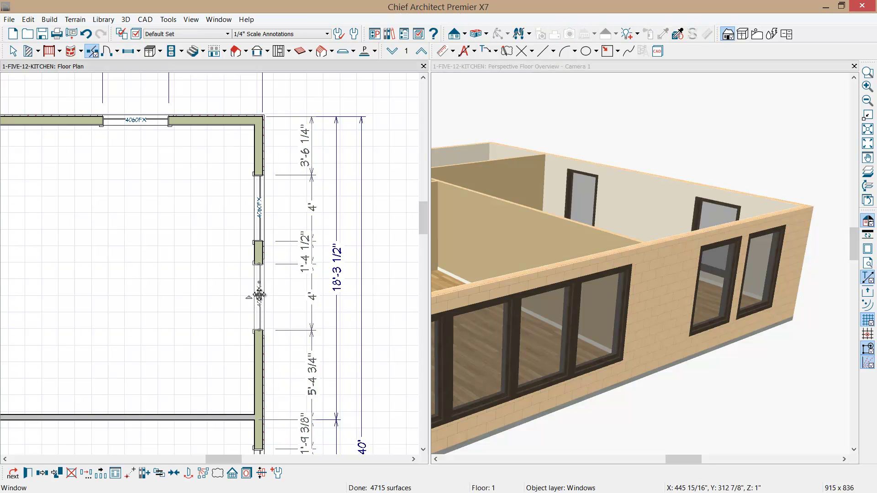
pyautogui.moveTo(260, 298); pyautogui.dragTo(259, 286)
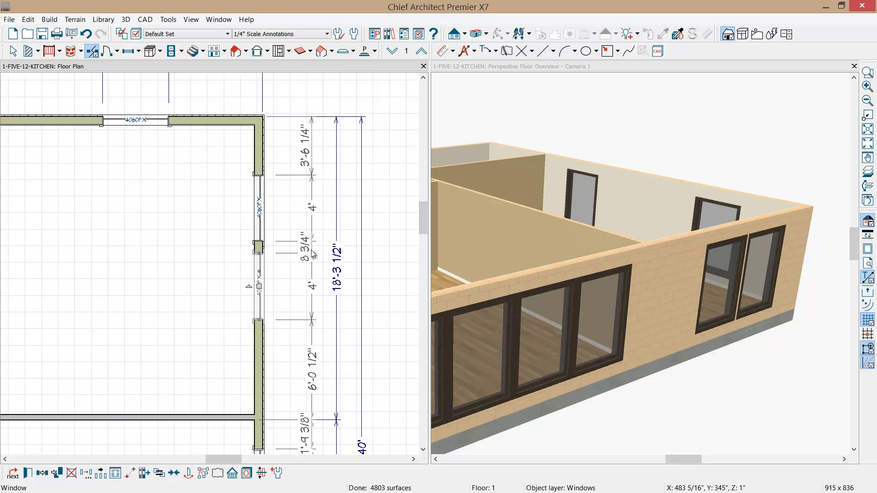
pyautogui.press('Escape')
pyautogui.scroll(1, 317, 252)
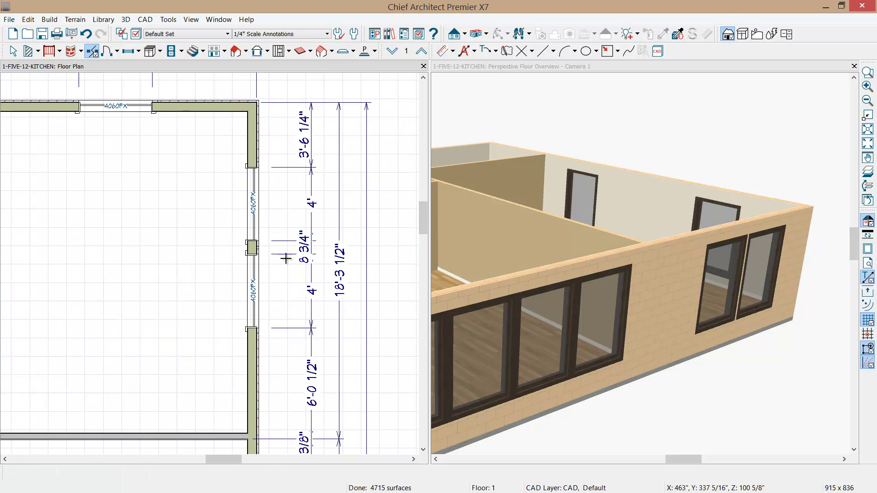
pyautogui.click(252, 276)
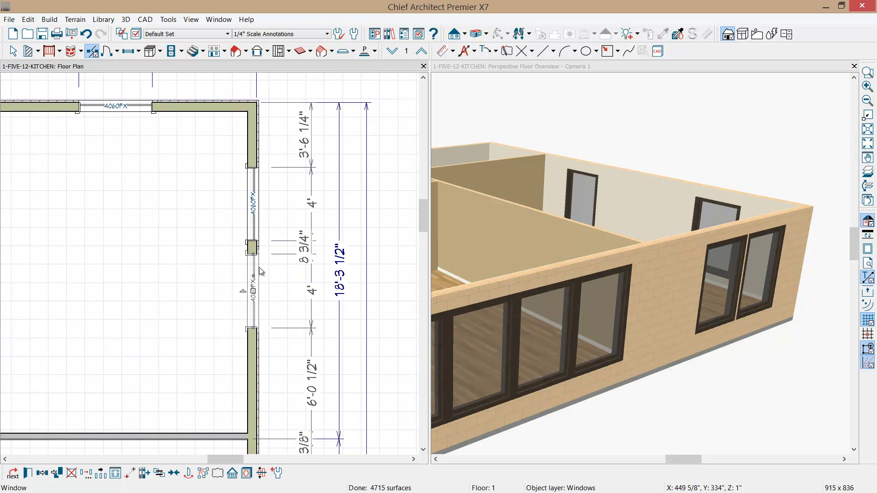
pyautogui.click(314, 255)
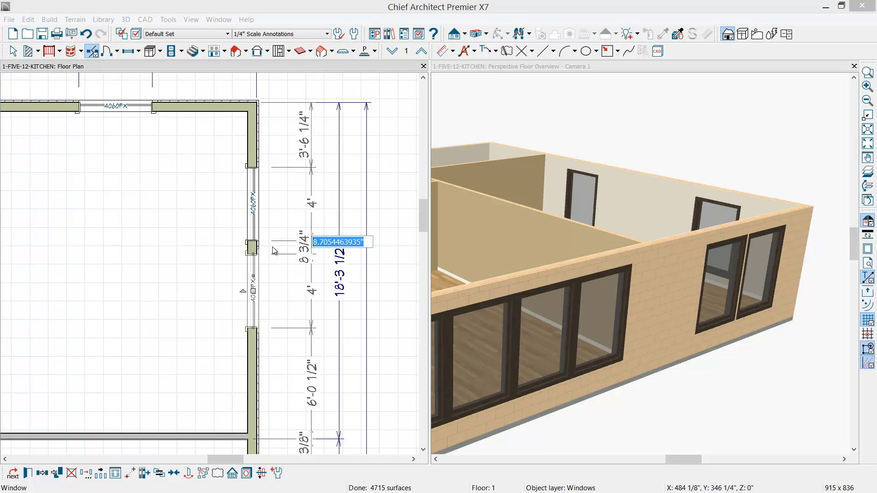
pyautogui.write('6.75')
pyautogui.press('Return')
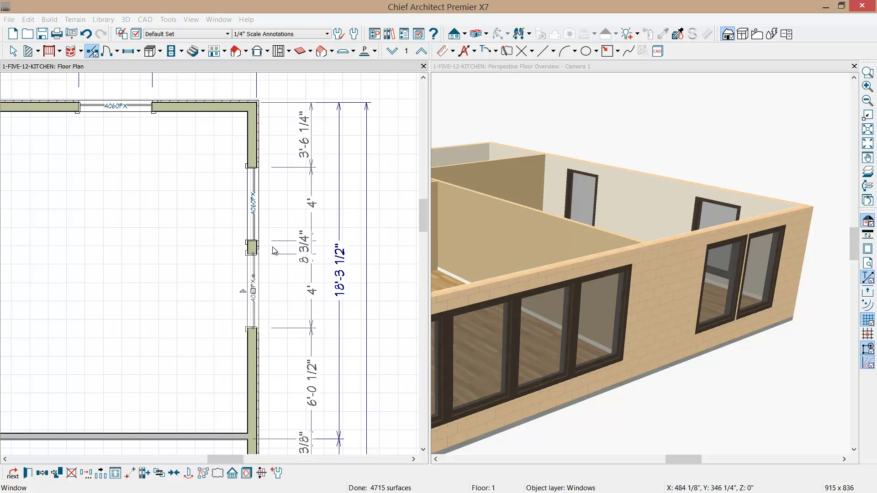
# - Select both windows of the pair and center them as a group within their room
pyautogui.keyDown('shift'); pyautogui.click(253, 206); pyautogui.keyUp('shift')
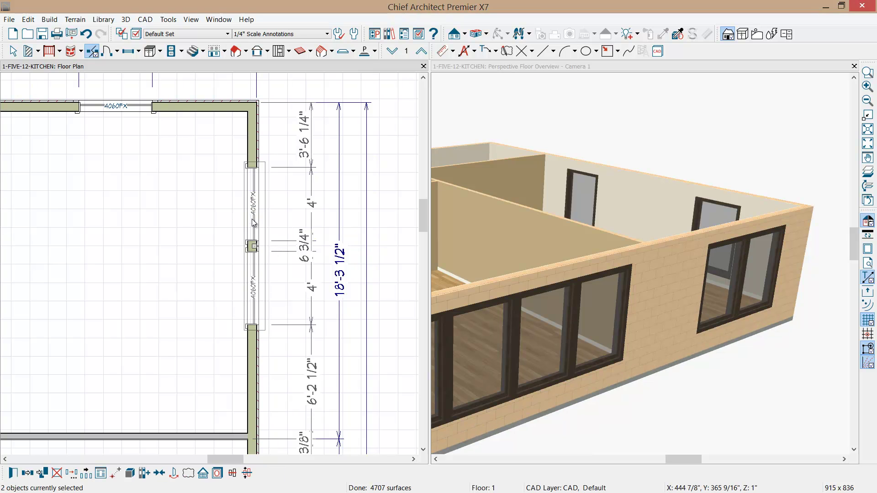
pyautogui.click(159, 473)
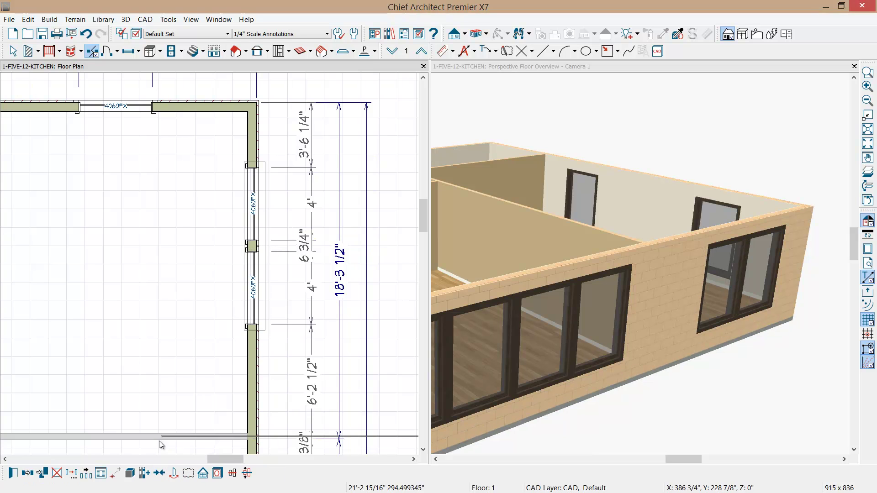
pyautogui.click(184, 320)
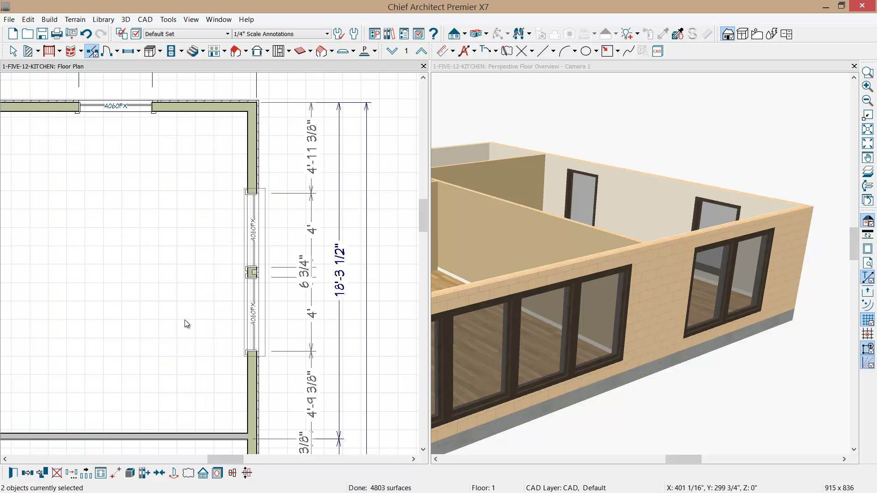
# - On the adjoining exterior wall, shift one window to about 3'-6 1/2" from the corner and the other to about 4'-9" from the interior wall
pyautogui.scroll(-4, 261, 264)
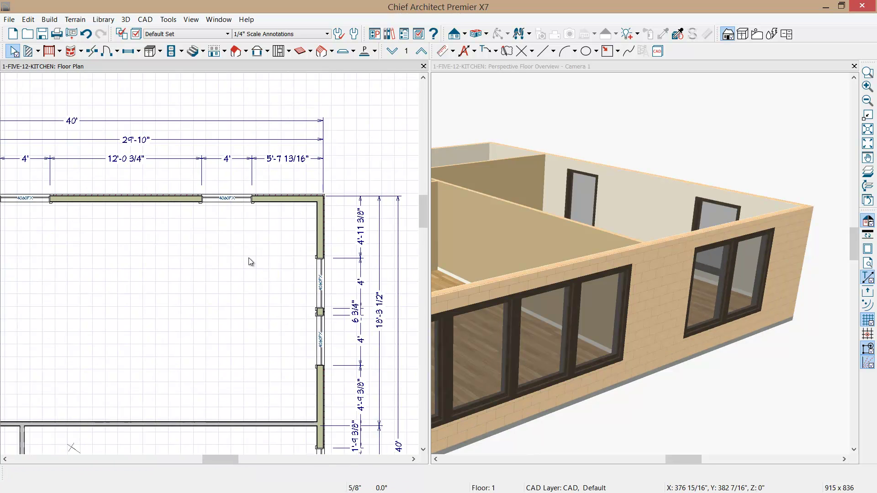
pyautogui.click(293, 210)
pyautogui.moveTo(295, 210); pyautogui.dragTo(323, 210)
pyautogui.moveTo(104, 211); pyautogui.dragTo(108, 213)
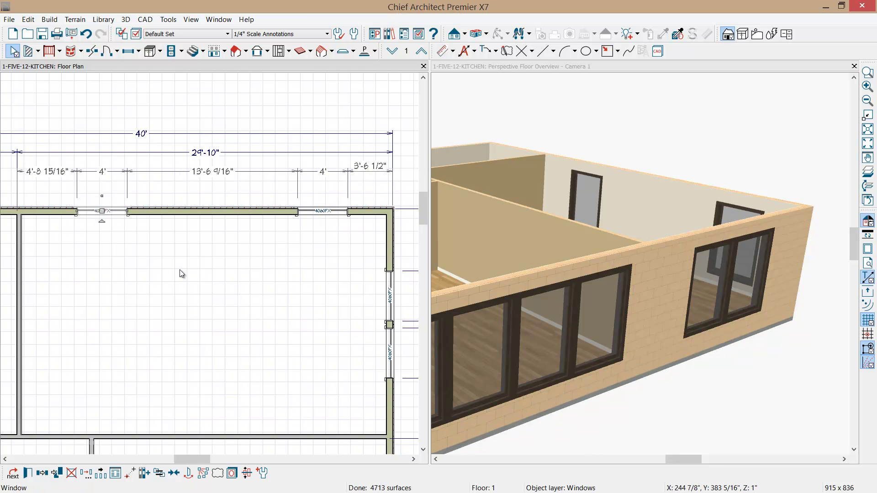
# - Place a 3' hinged door on the exterior wall between the two separate 4' windows of the large room
pyautogui.scroll(-2, 188, 267)
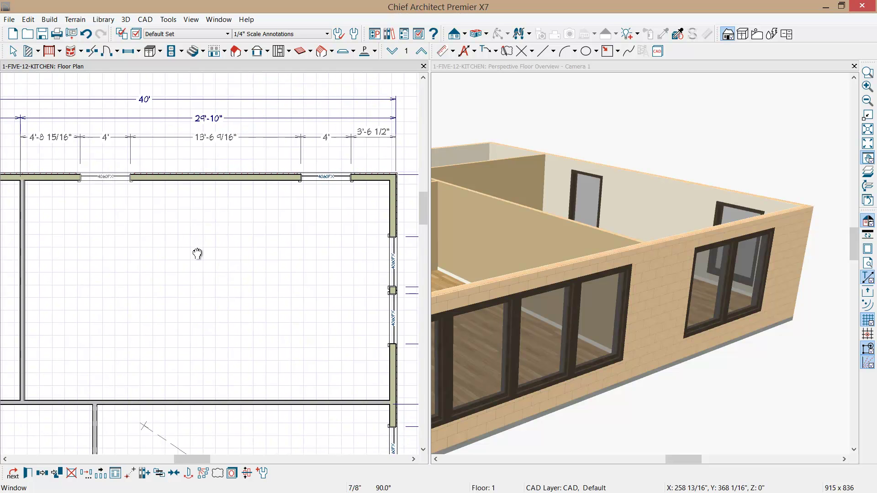
pyautogui.scroll(-1, 198, 245)
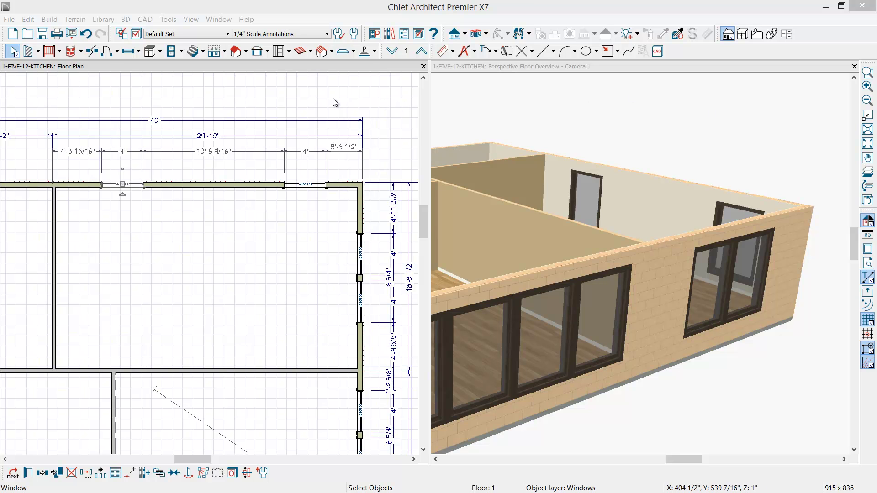
pyautogui.click(106, 52)
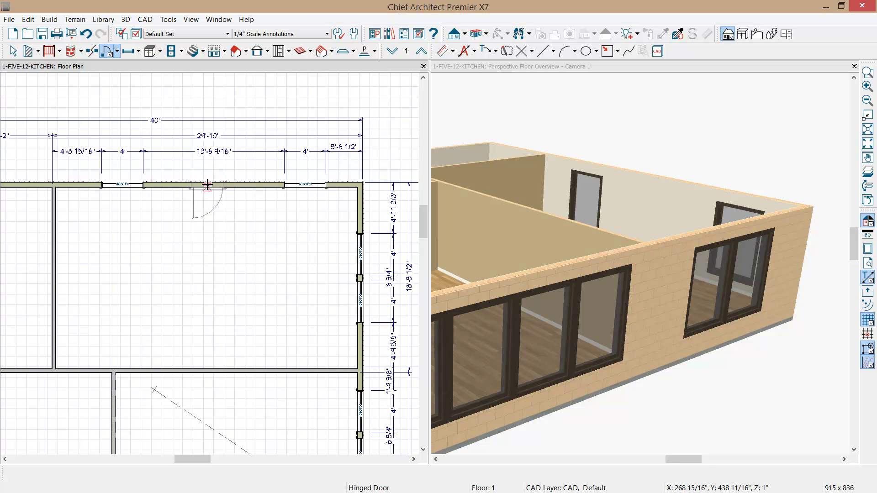
pyautogui.click(208, 182)
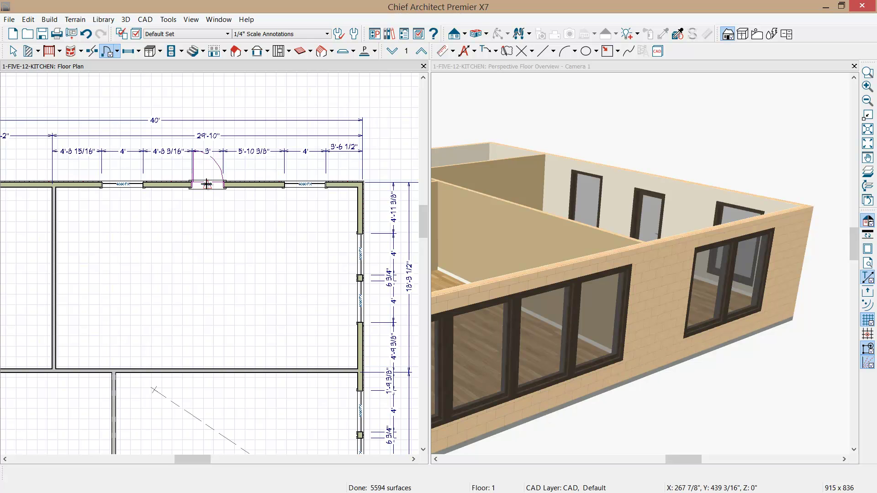
pyautogui.scroll(2, 685, 195)
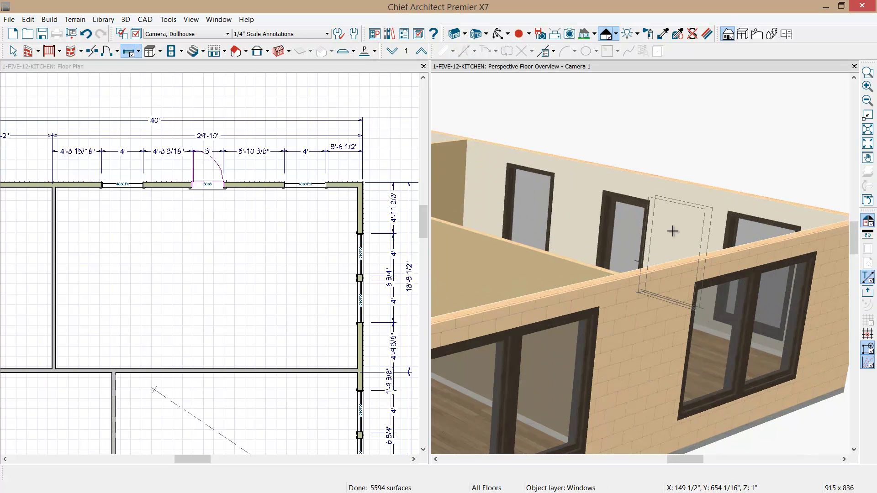
pyautogui.scroll(3, 673, 232)
pyautogui.press('Escape')
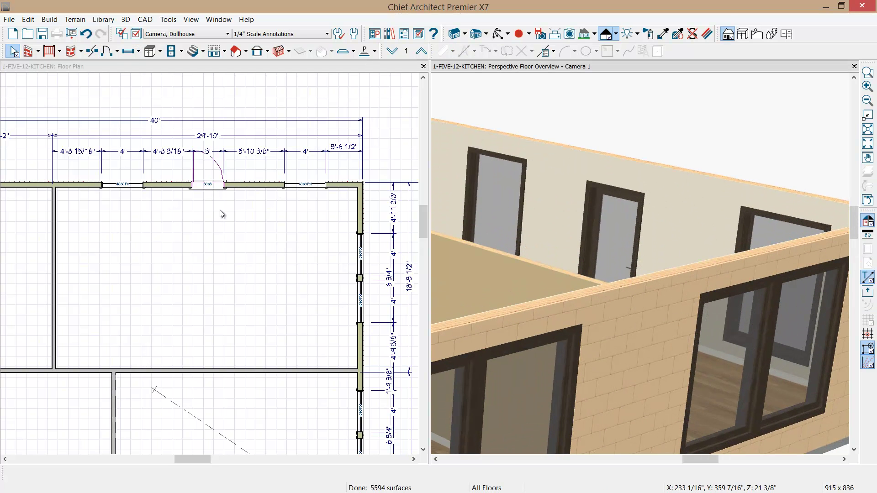
# - Widen the new hinged door to a double door about 5'-3" wide
pyautogui.click(217, 188)
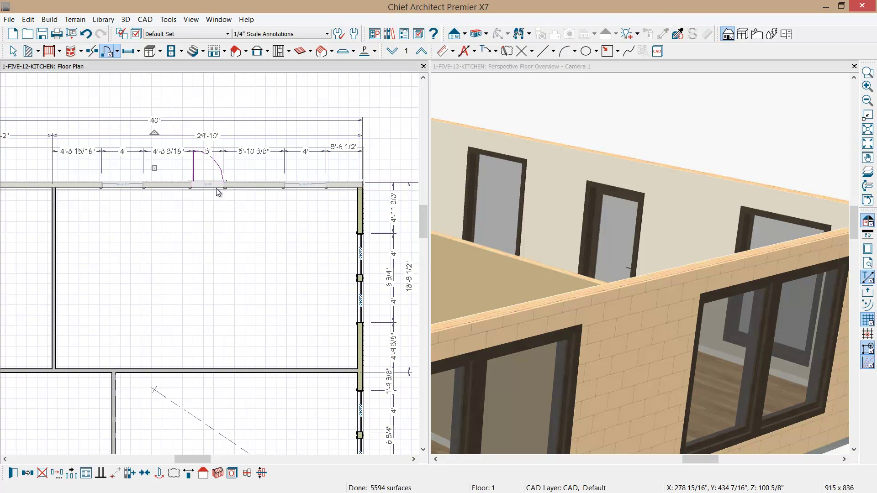
pyautogui.click(217, 190)
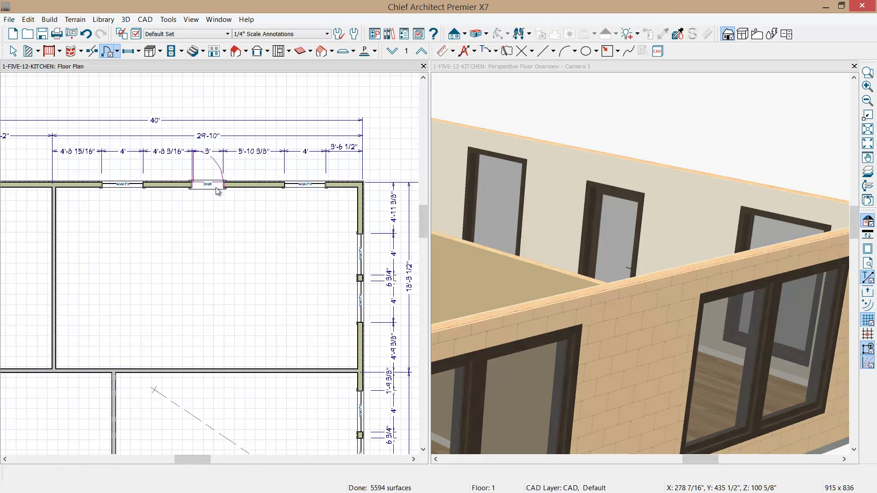
pyautogui.scroll(1, 218, 191)
pyautogui.moveTo(226, 185); pyautogui.dragTo(257, 185)
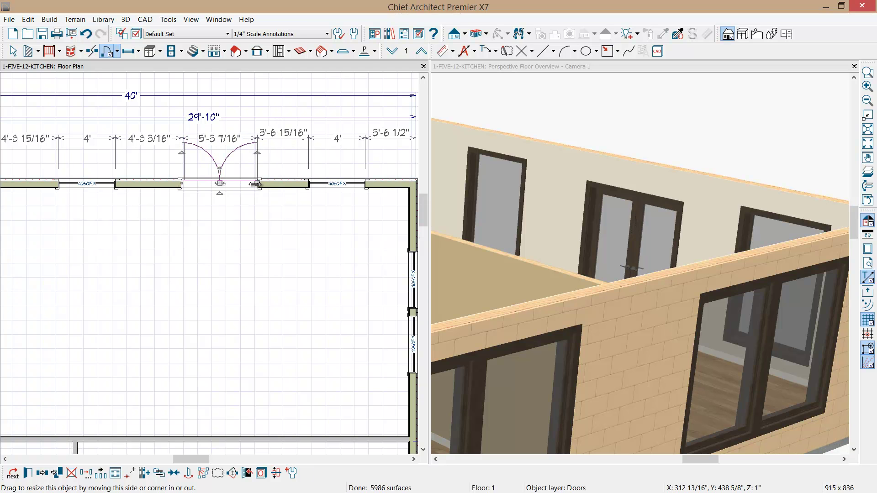
# - Set the double door's width to 72" and its height to 84" in its specification
pyautogui.doubleClick(246, 190)
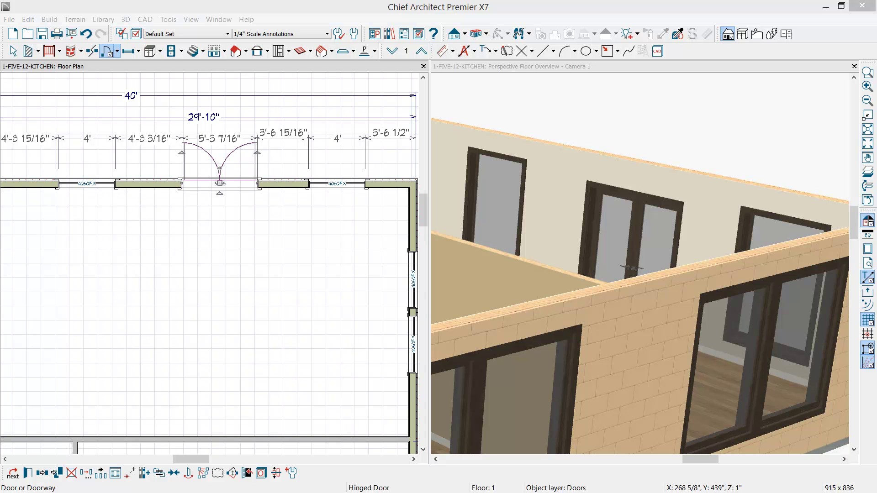
pyautogui.moveTo(763, 112); pyautogui.dragTo(514, 111)
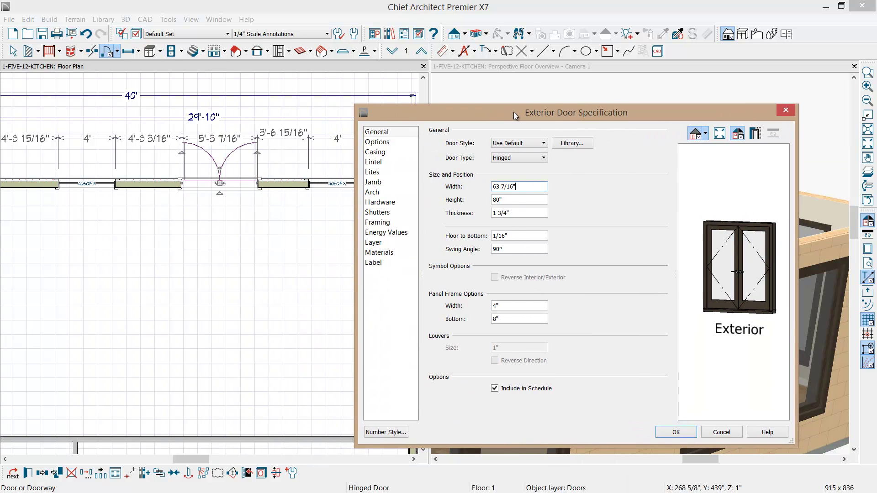
pyautogui.moveTo(532, 191); pyautogui.dragTo(488, 190)
pyautogui.write('72')
pyautogui.press('Tab')
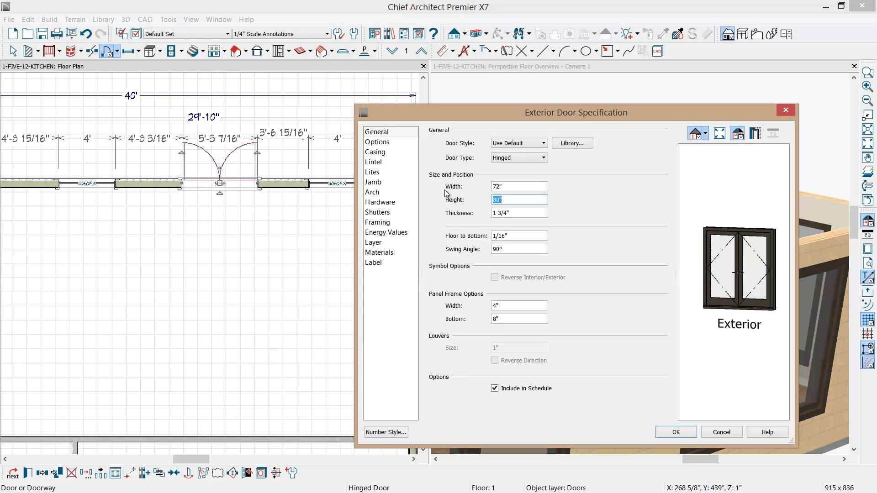
pyautogui.write('84')
pyautogui.press('Tab')
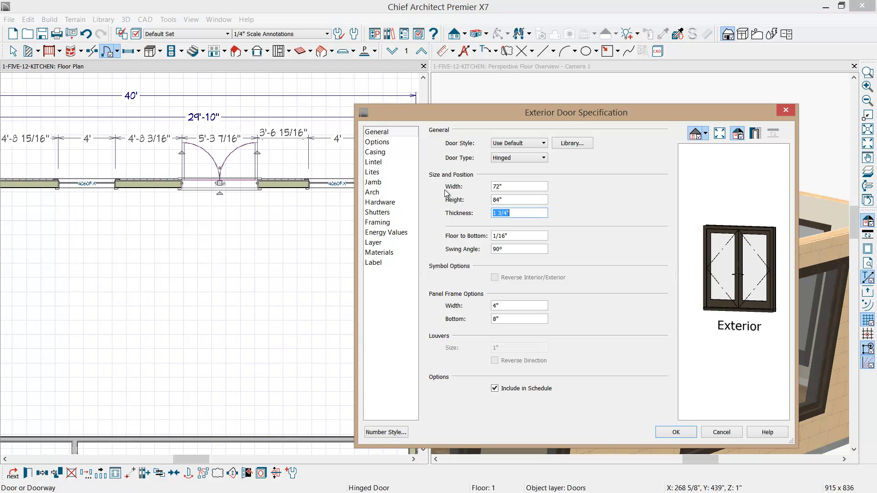
pyautogui.moveTo(772, 294); pyautogui.dragTo(676, 295)
pyautogui.moveTo(739, 291); pyautogui.dragTo(707, 295)
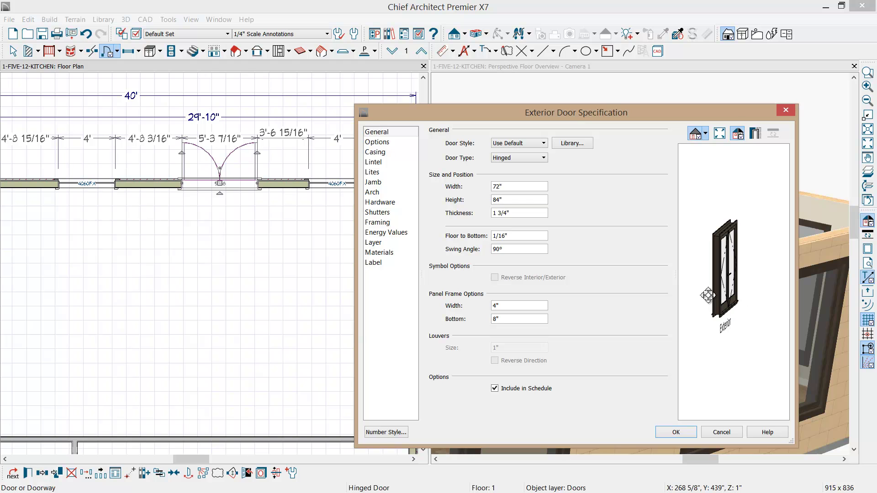
pyautogui.moveTo(769, 294); pyautogui.dragTo(746, 302)
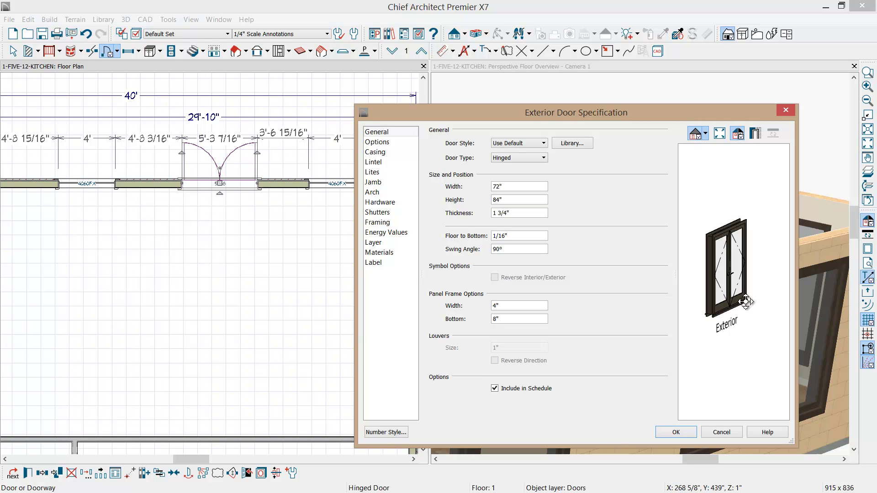
pyautogui.click(676, 432)
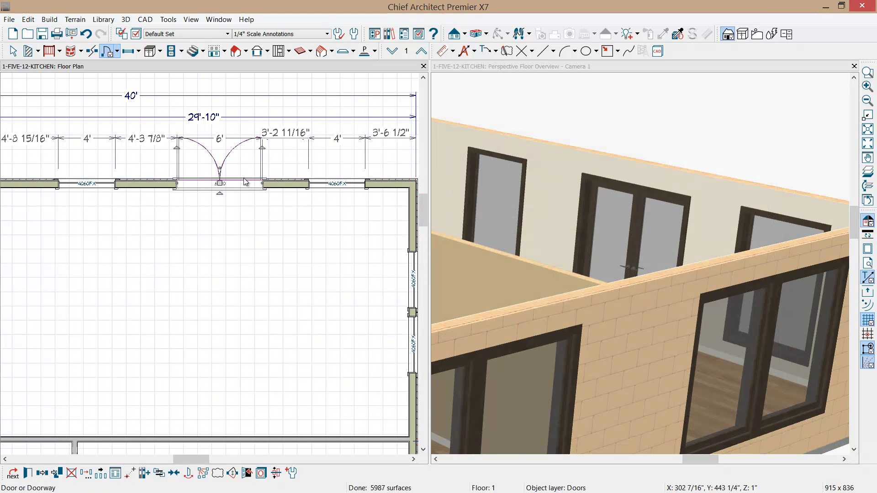
# - Shift the double door along the wall and set its gap to the window nearer the exterior corner to 3'-8"
pyautogui.moveTo(220, 182); pyautogui.dragTo(215, 182)
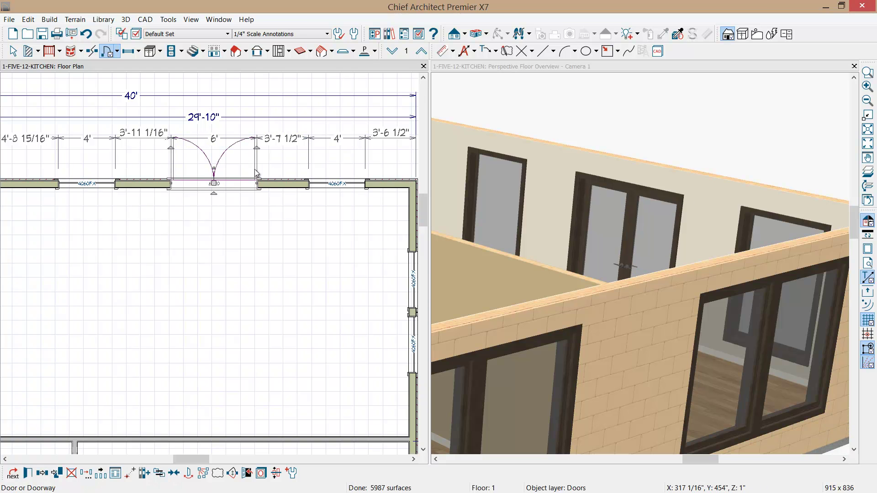
pyautogui.click(286, 139)
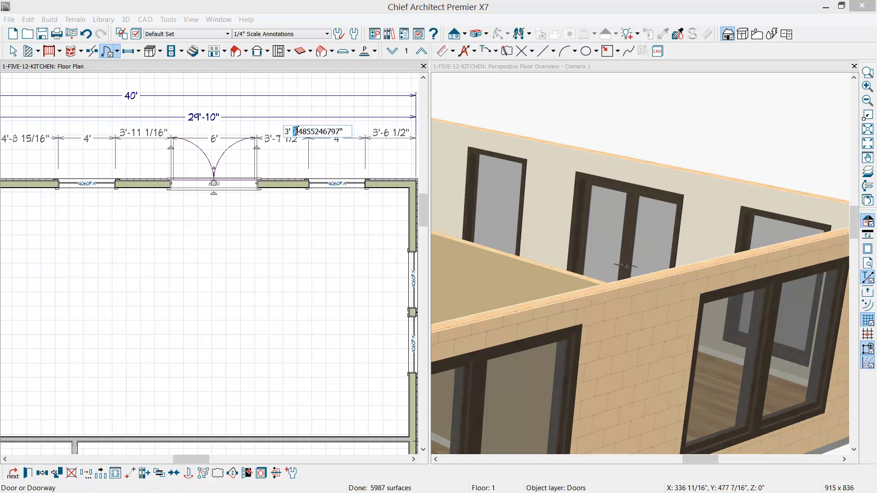
pyautogui.write("3' 8")
pyautogui.press('Return')
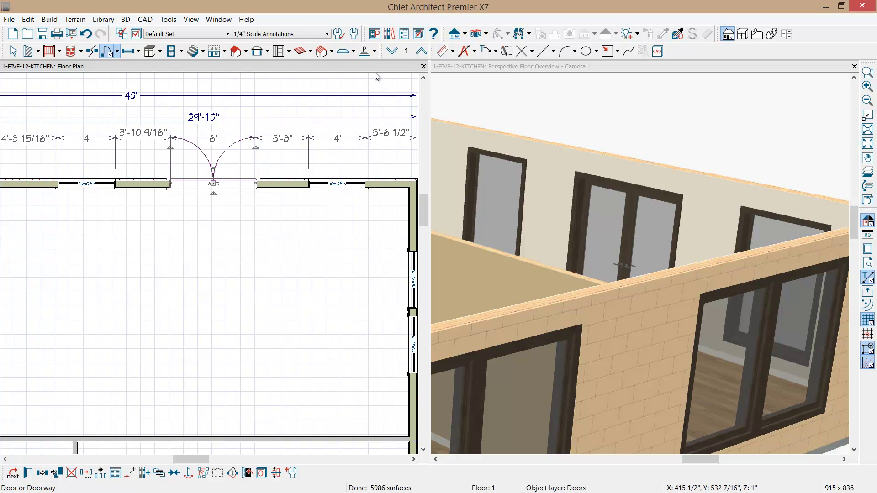
# - Turn off Auto Refresh Dimensions in the Auto Exterior Dimension defaults
pyautogui.click(354, 35)
pyautogui.click(489, 186)
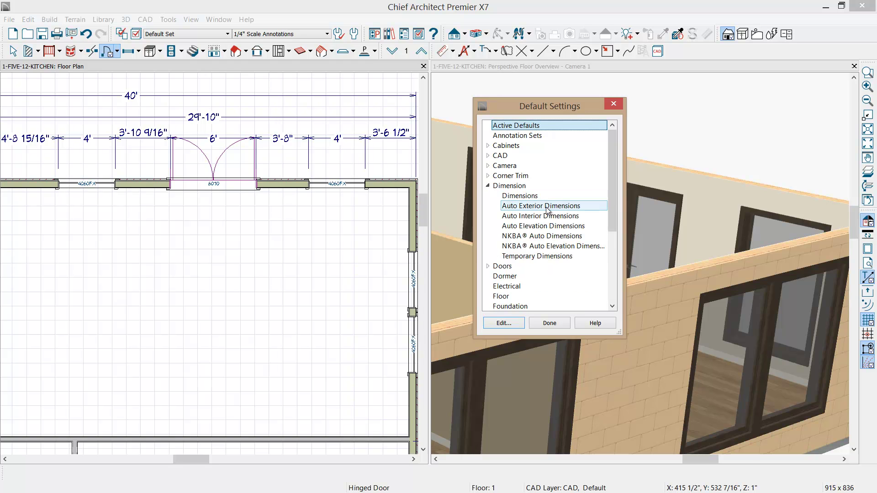
pyautogui.doubleClick(547, 207)
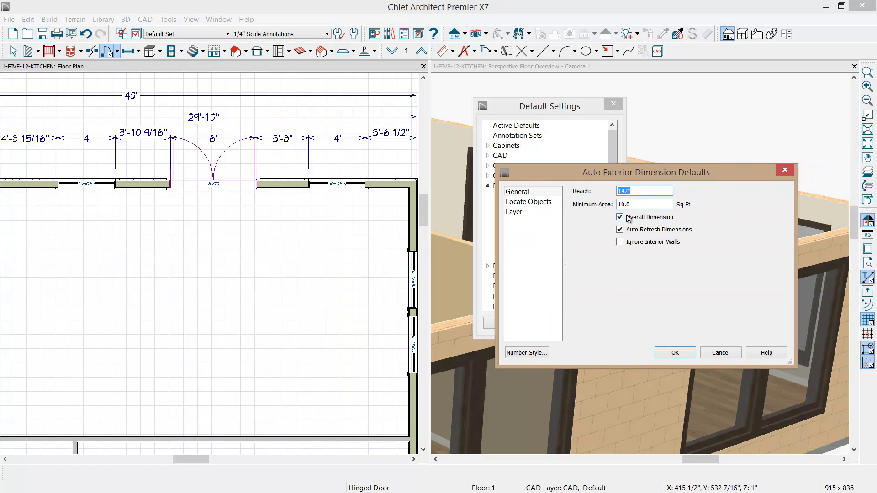
pyautogui.click(625, 232)
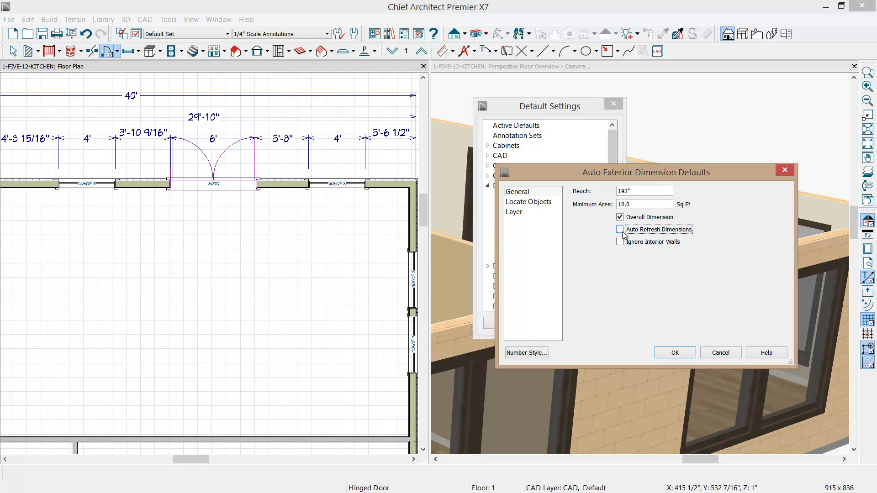
pyautogui.click(685, 360)
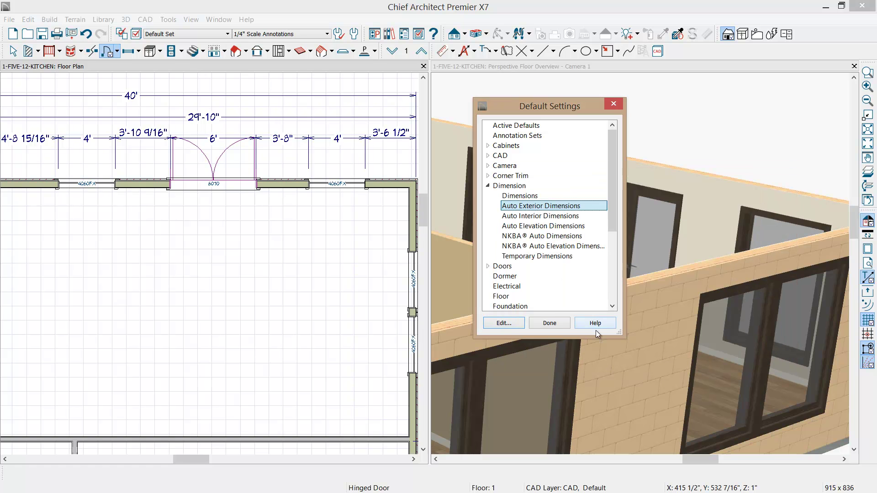
pyautogui.click(550, 323)
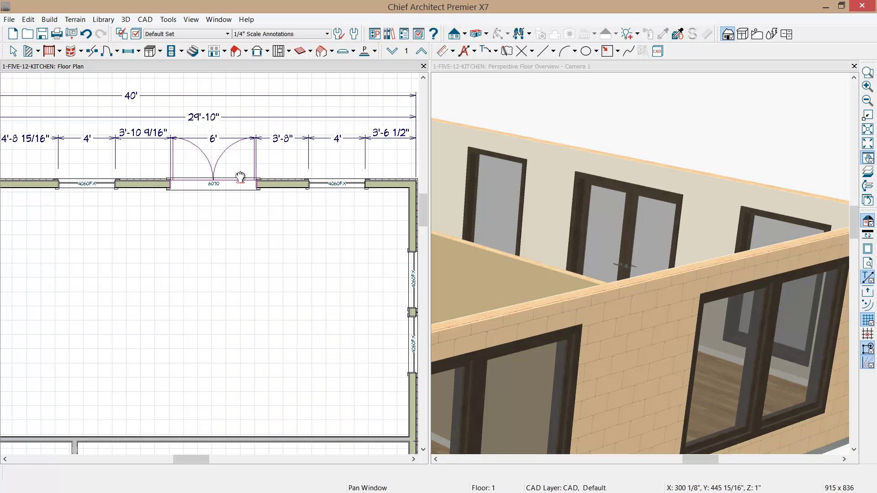
# - Add two 6' double doors to the exterior wall opposite the grouped windows, one in each of the adjoining rooms
pyautogui.scroll(-1, 262, 146)
pyautogui.scroll(-4, 263, 146)
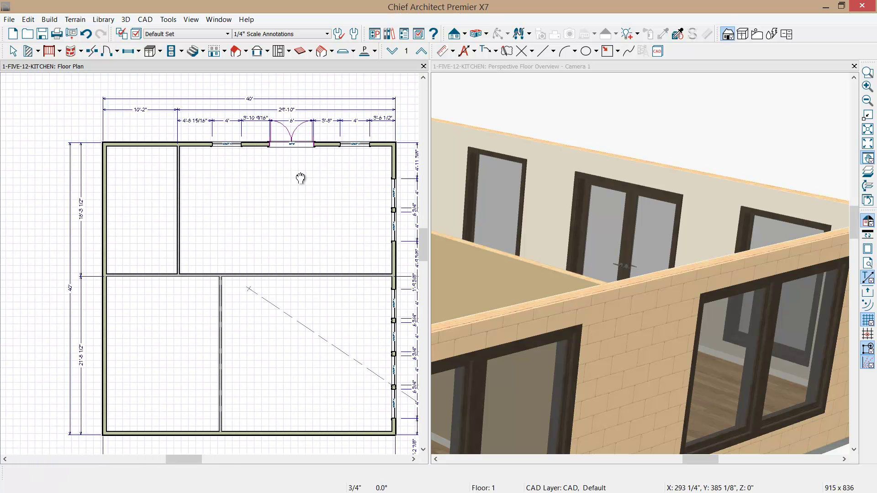
pyautogui.click(283, 144)
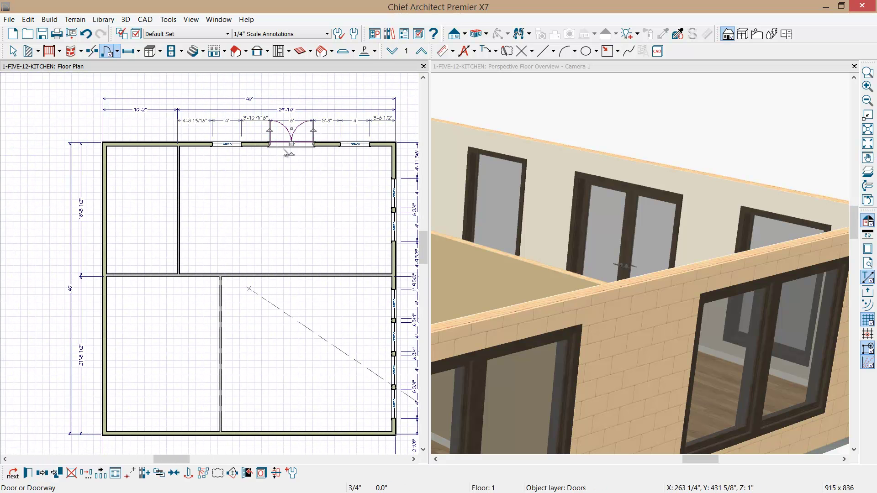
pyautogui.click(104, 322)
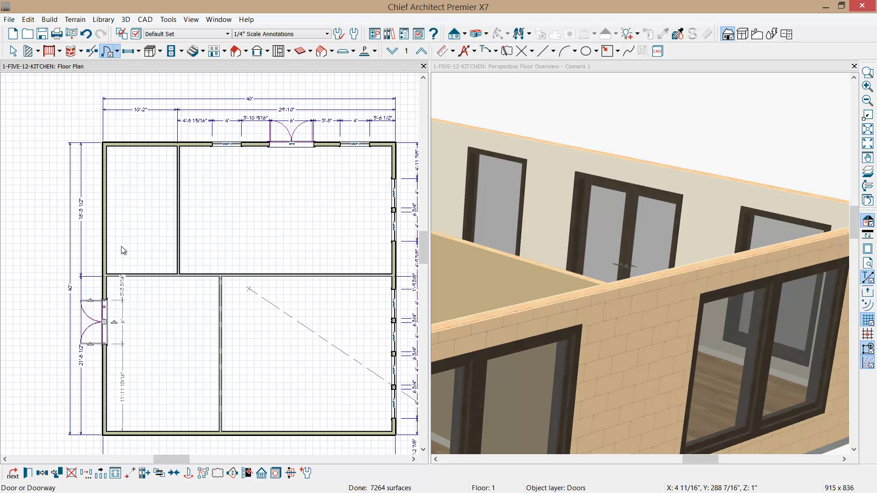
pyautogui.click(137, 192)
pyautogui.click(105, 226)
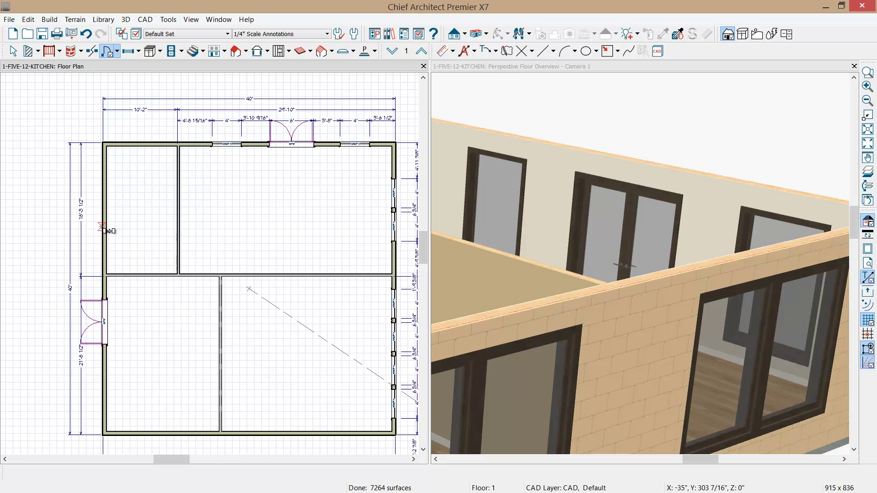
# - Set the smaller room's new door width to 36" and shift it to about 5' from the double door on that wall
pyautogui.scroll(2, 120, 233)
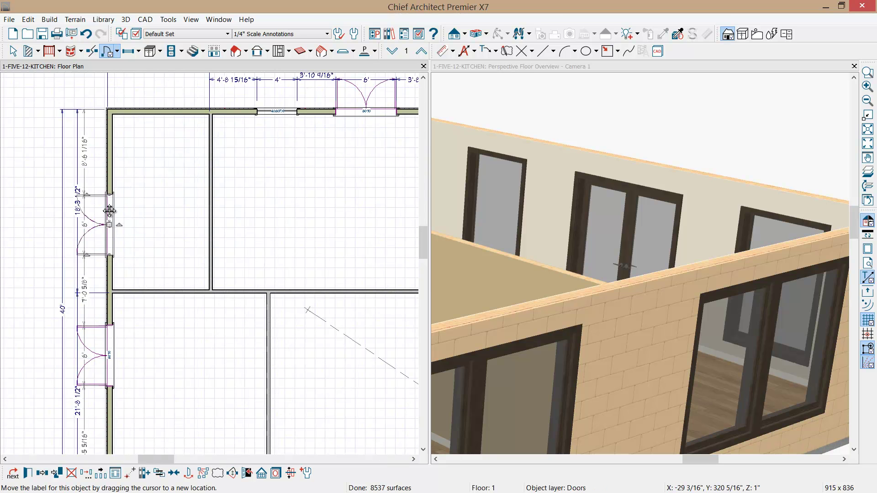
pyautogui.doubleClick(111, 214)
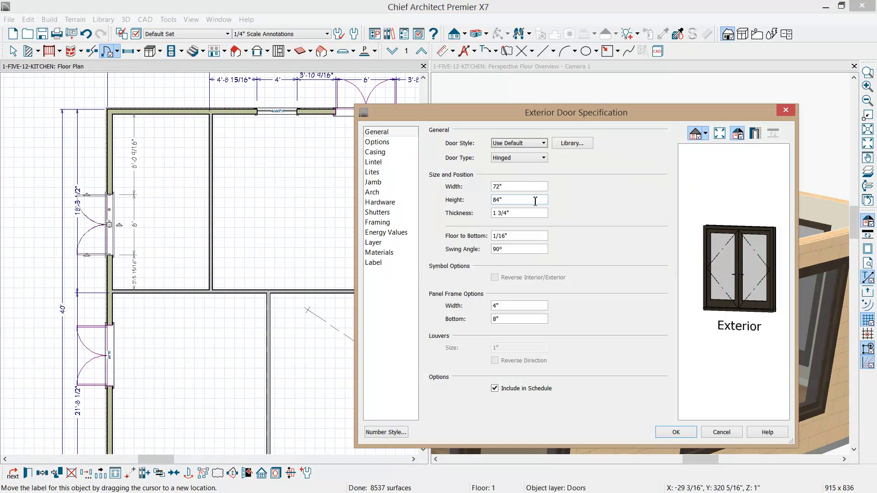
pyautogui.click(522, 187)
pyautogui.moveTo(522, 187); pyautogui.dragTo(457, 198)
pyautogui.write('36')
pyautogui.press('Return')
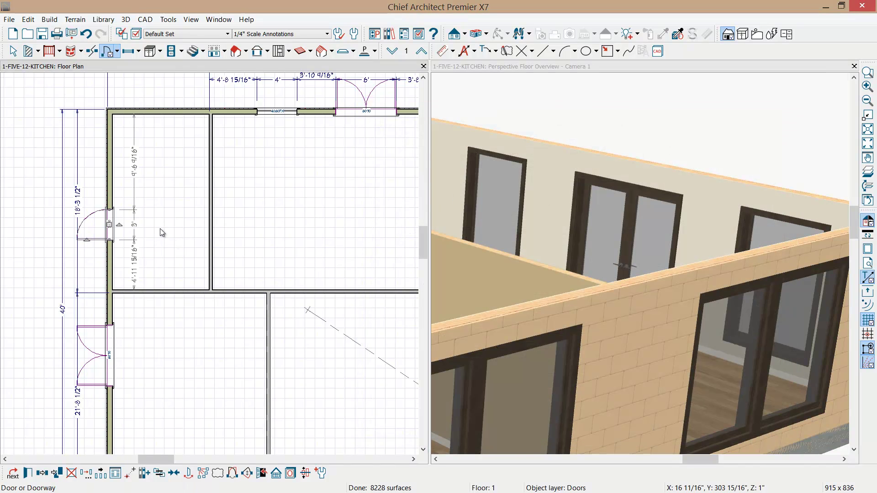
pyautogui.moveTo(109, 225); pyautogui.dragTo(103, 260)
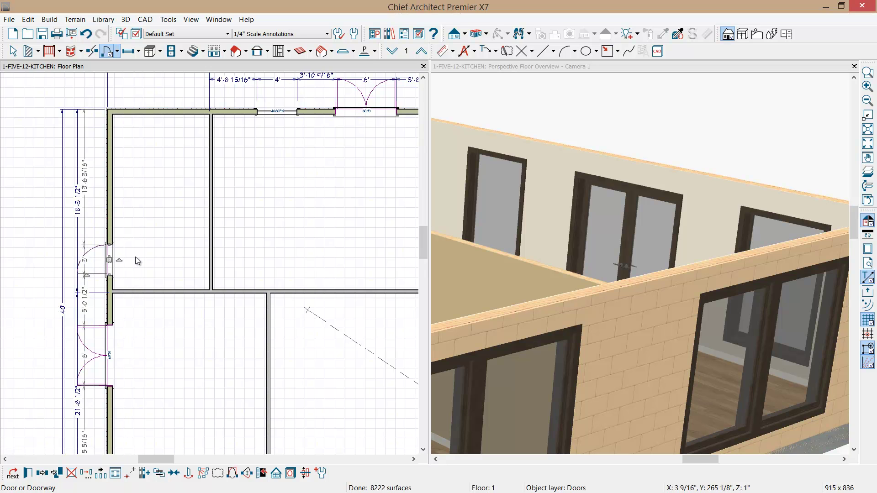
pyautogui.scroll(-2, 248, 335)
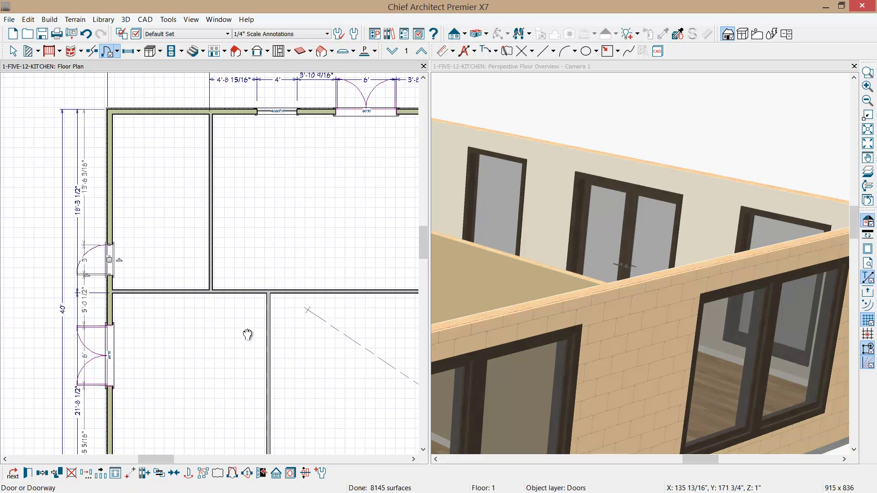
pyautogui.scroll(-1, 227, 292)
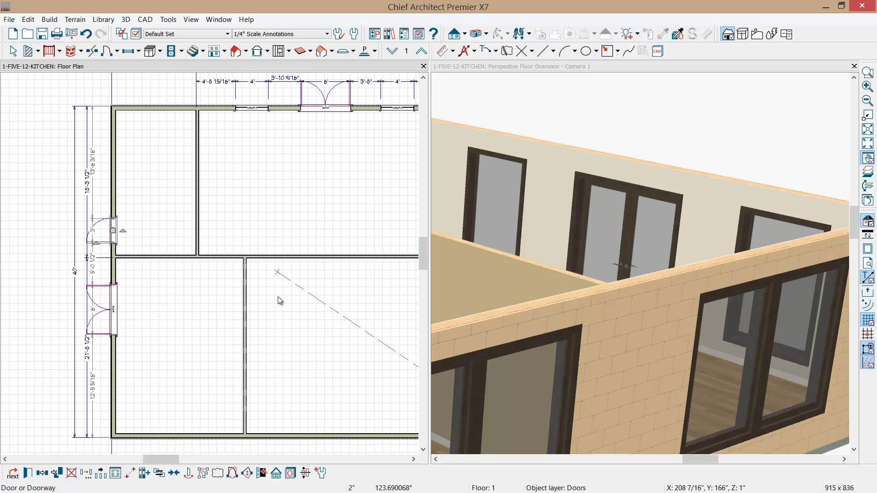
pyautogui.moveTo(278, 297); pyautogui.dragTo(235, 296, button='middle')
pyautogui.moveTo(543, 224); pyautogui.dragTo(598, 210, button='middle')
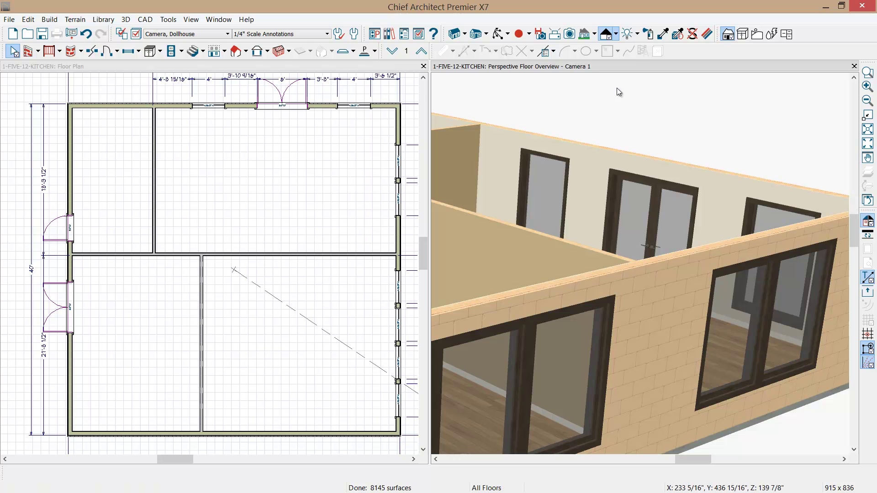
# - Place an interior hinged door in the cross wall, just beside its junction with the lower partition wall, and select it
pyautogui.click(499, 33)
pyautogui.moveTo(580, 270); pyautogui.dragTo(643, 283)
pyautogui.moveTo(643, 283); pyautogui.dragTo(640, 324, button='middle')
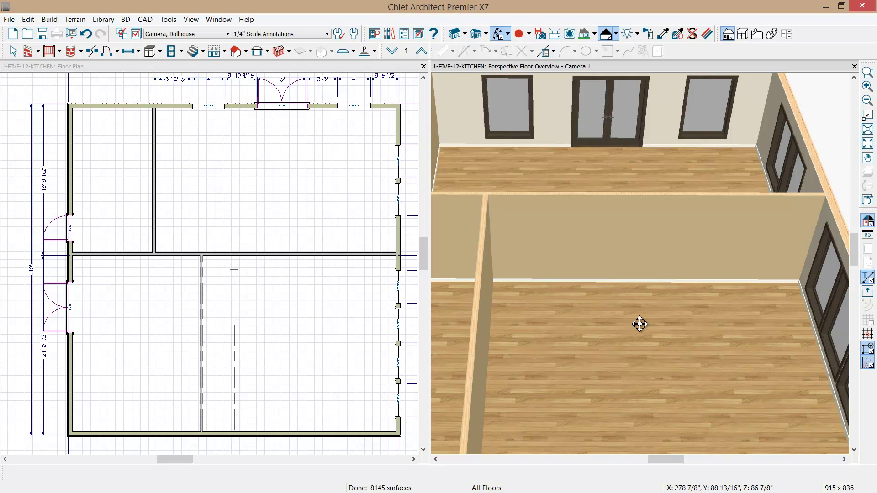
pyautogui.scroll(-2, 640, 324)
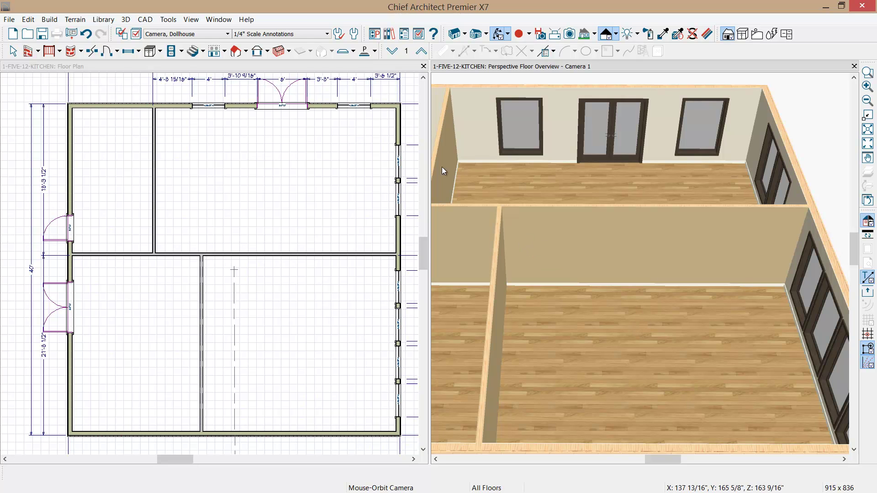
pyautogui.click(302, 68)
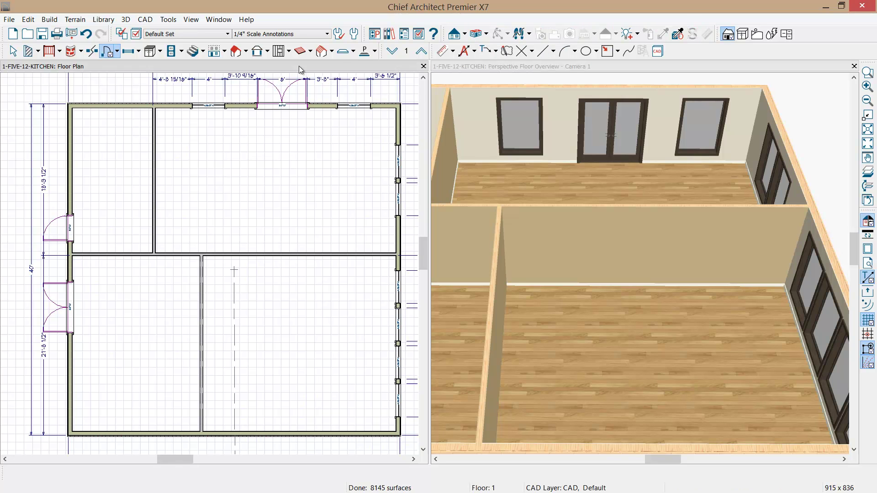
pyautogui.click(106, 51)
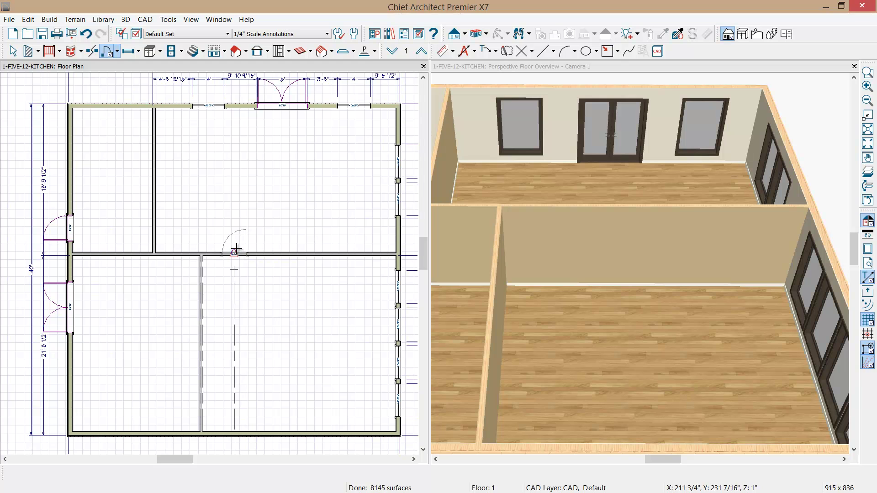
pyautogui.click(236, 250)
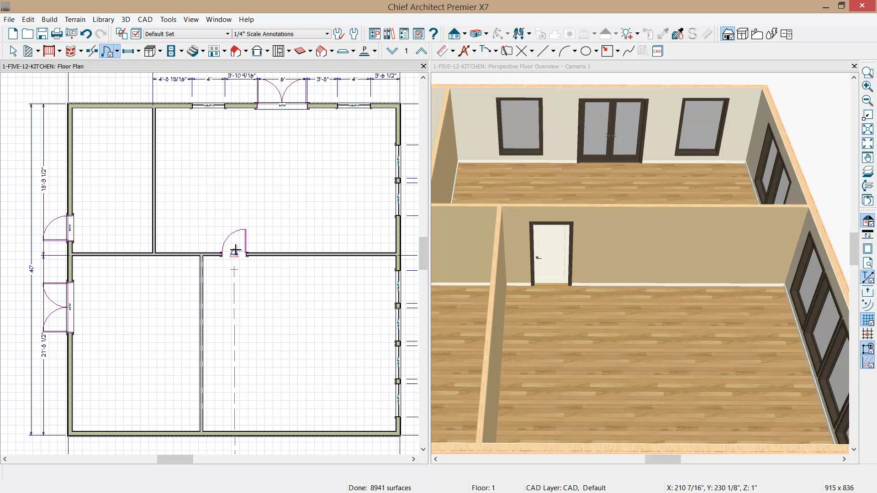
pyautogui.click(237, 253)
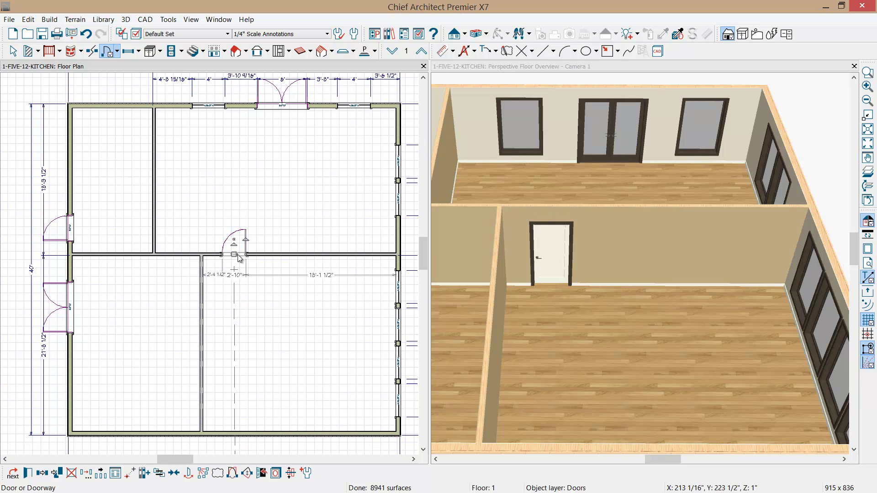
# - Change the new interior door's type to Doorway and set its height to 89"
pyautogui.doubleClick(239, 258)
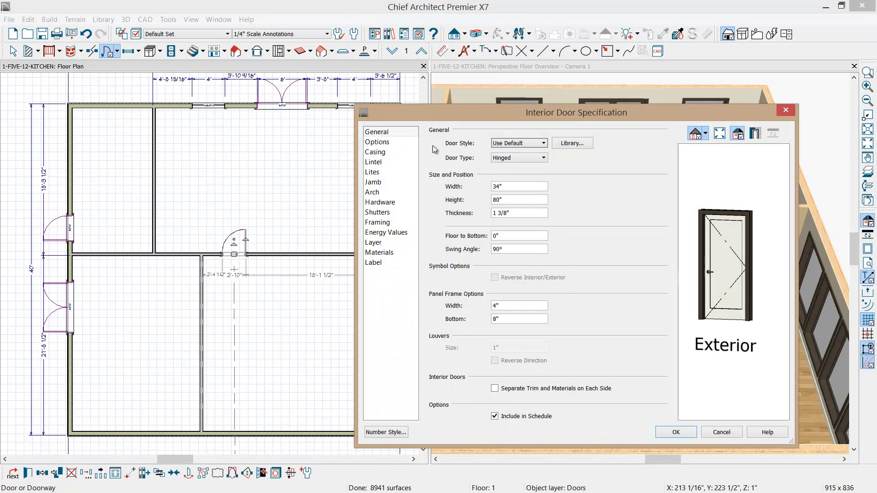
pyautogui.click(544, 143)
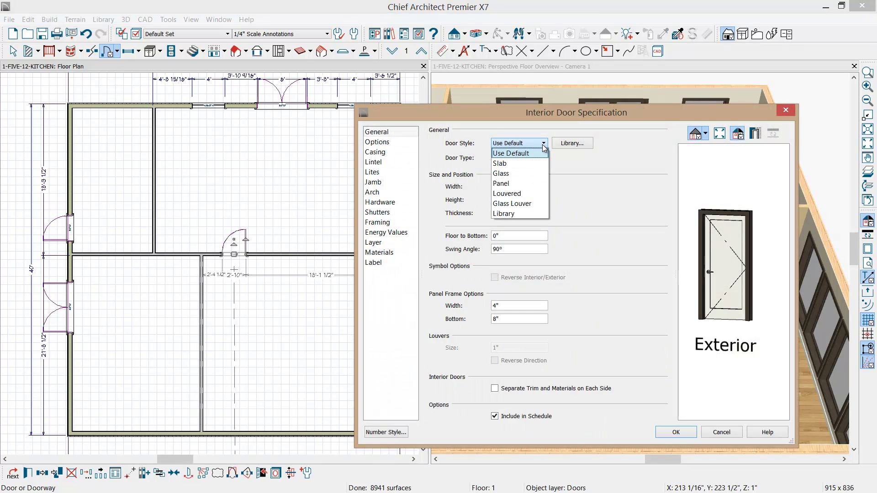
pyautogui.click(544, 144)
pyautogui.click(540, 159)
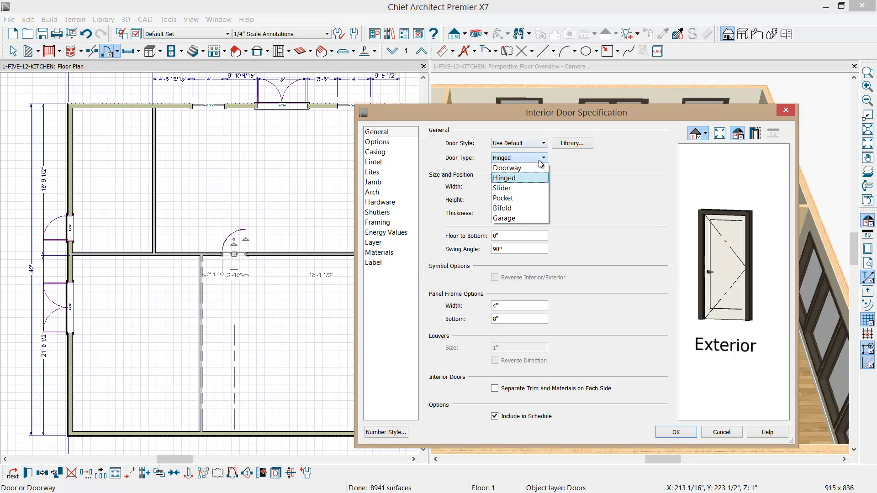
pyautogui.click(525, 168)
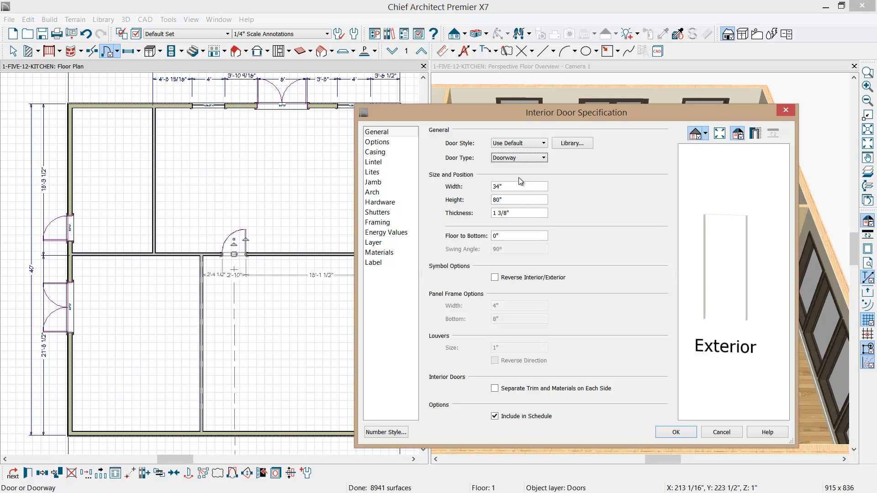
pyautogui.click(512, 201)
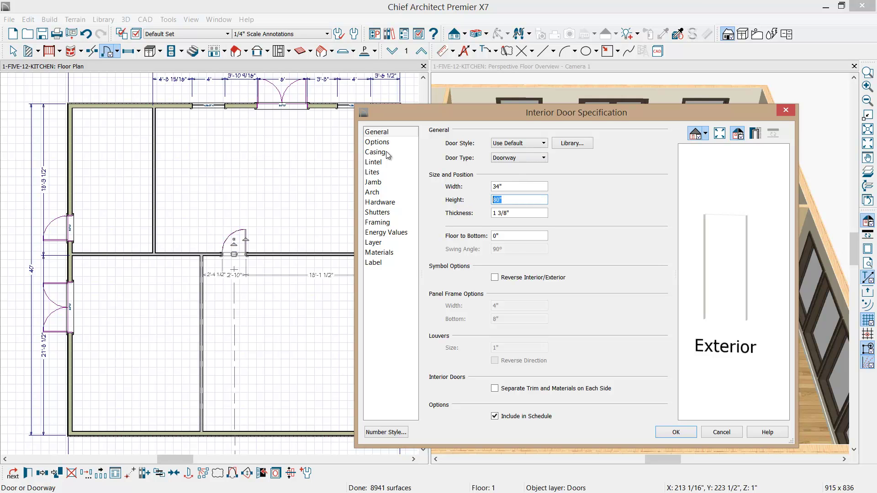
pyautogui.write('89')
pyautogui.click(387, 134)
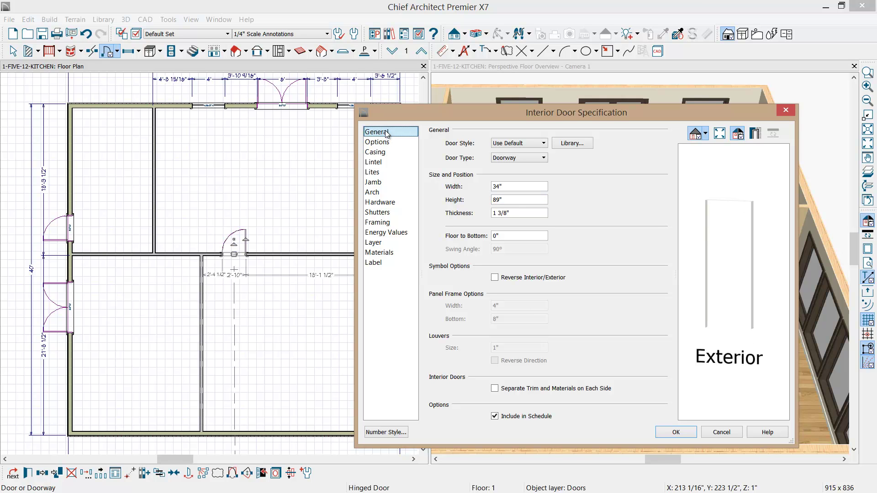
# - Turn off the interior casing for the doorway and apply the specification
pyautogui.click(385, 153)
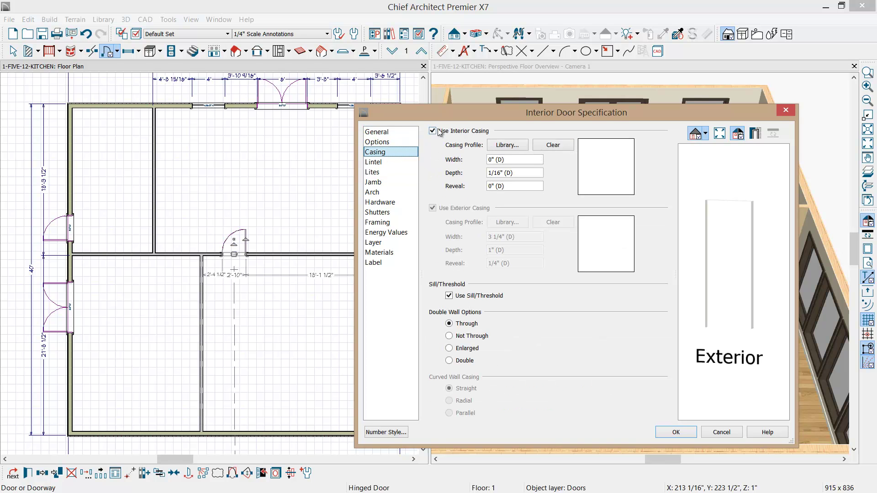
pyautogui.click(434, 132)
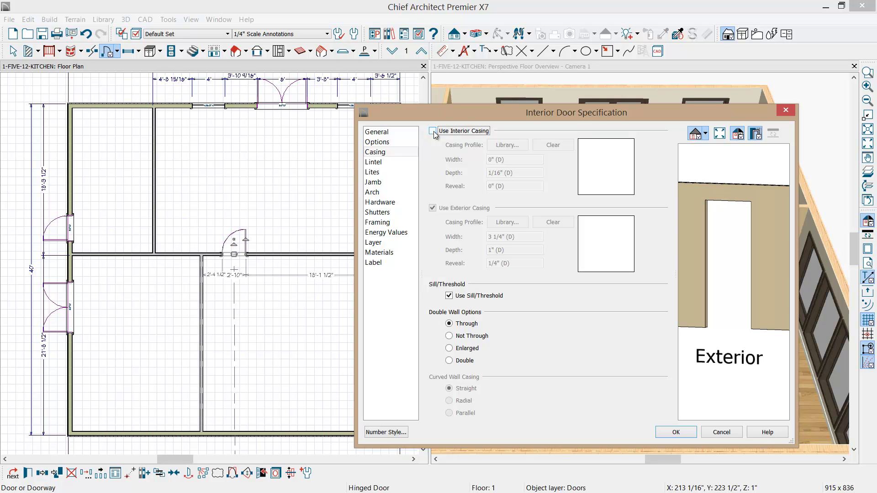
pyautogui.click(675, 433)
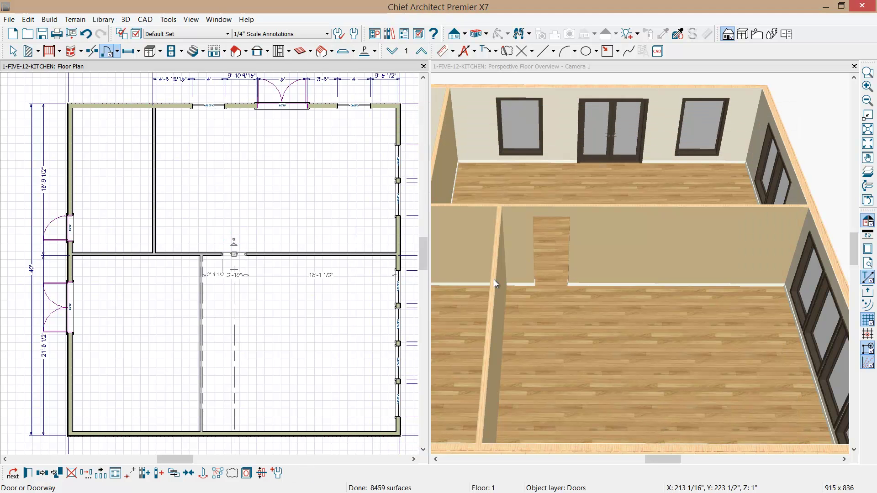
# - Pull the lower partition wall's end back from the cross wall and center the doorway along the full cross wall
pyautogui.click(201, 300)
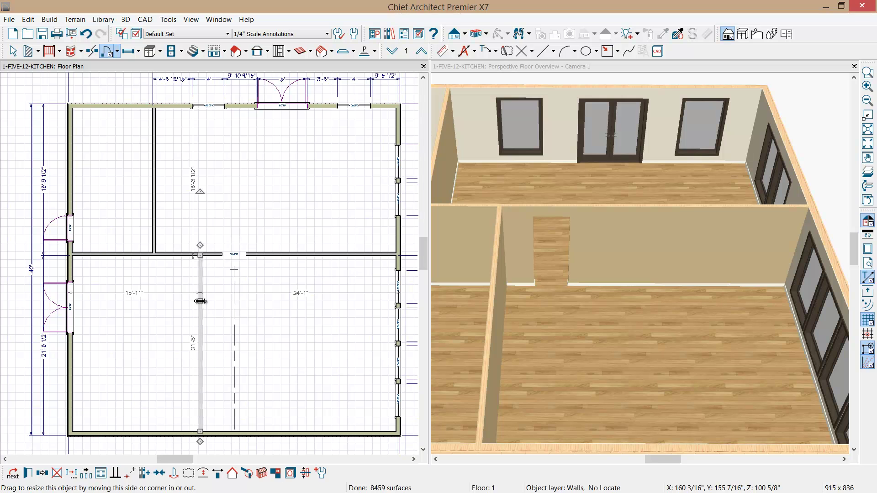
pyautogui.moveTo(201, 256); pyautogui.dragTo(200, 273)
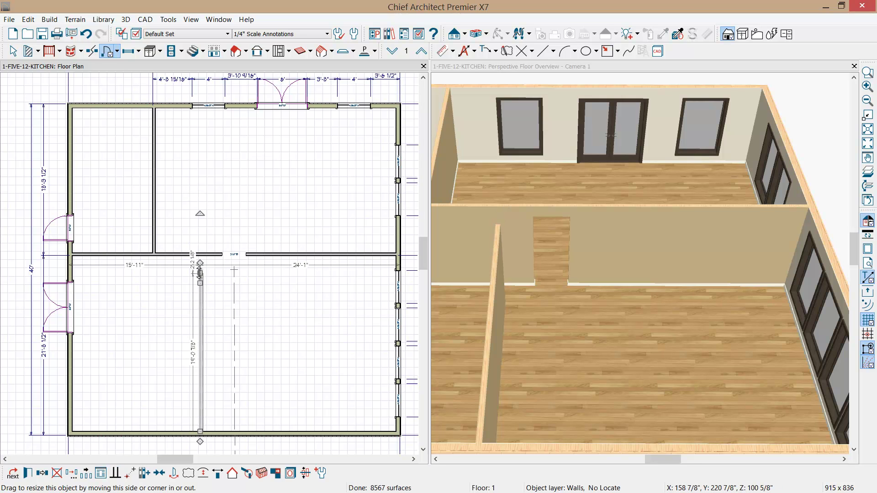
pyautogui.click(235, 254)
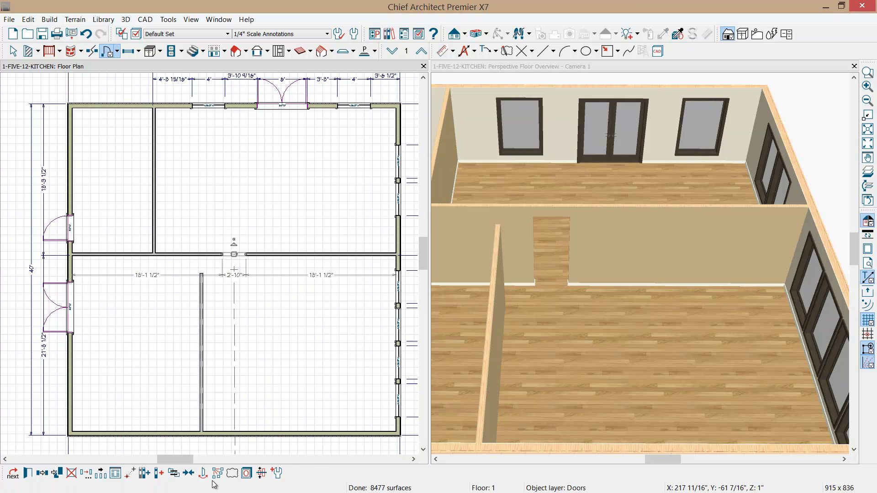
pyautogui.click(188, 473)
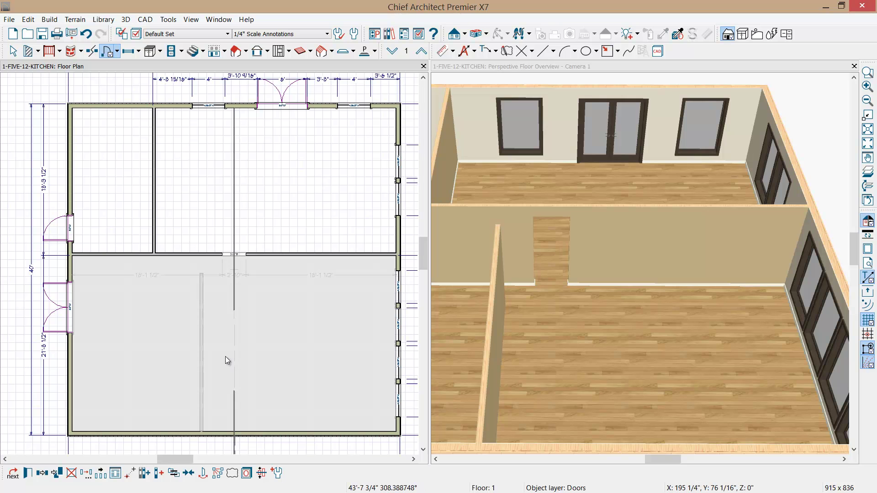
pyautogui.click(225, 357)
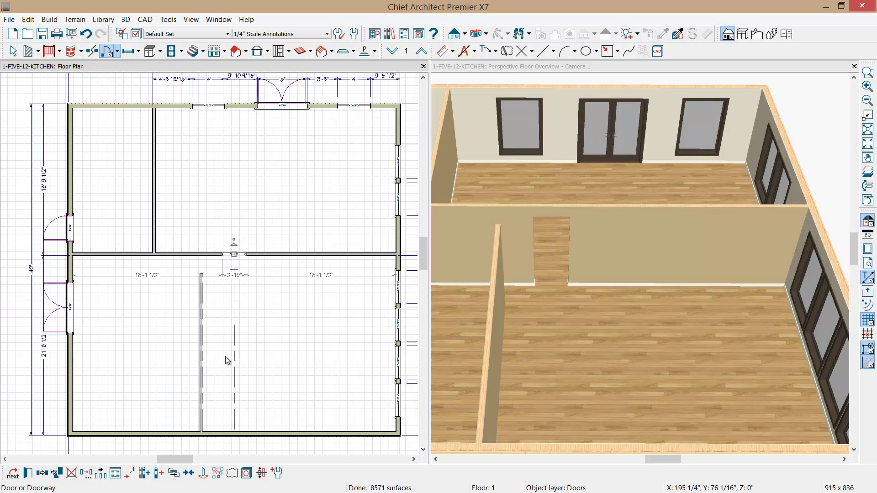
# - Extend the lower partition wall back up to meet the cross wall
pyautogui.moveTo(204, 294); pyautogui.dragTo(201, 257)
pyautogui.click(201, 278)
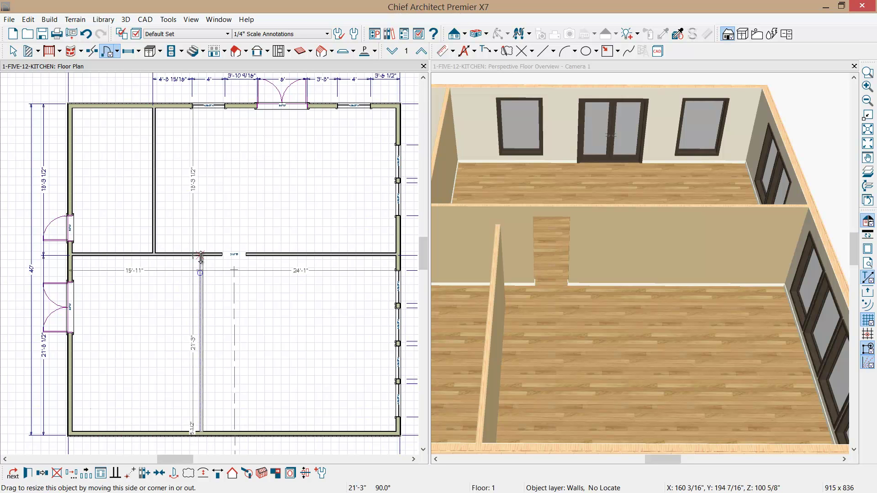
pyautogui.press('Escape')
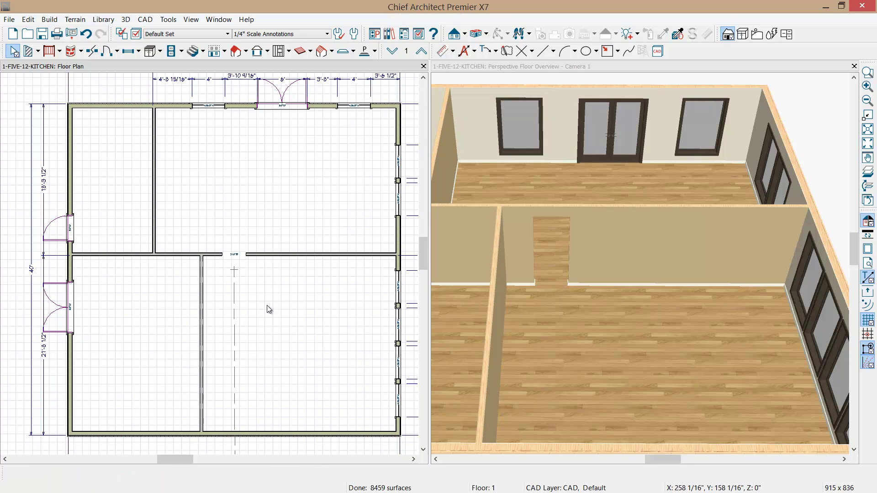
# - Copy the centered doorway to the end of the cross wall next to the exterior wall with the grouped windows
pyautogui.scroll(1, 250, 270)
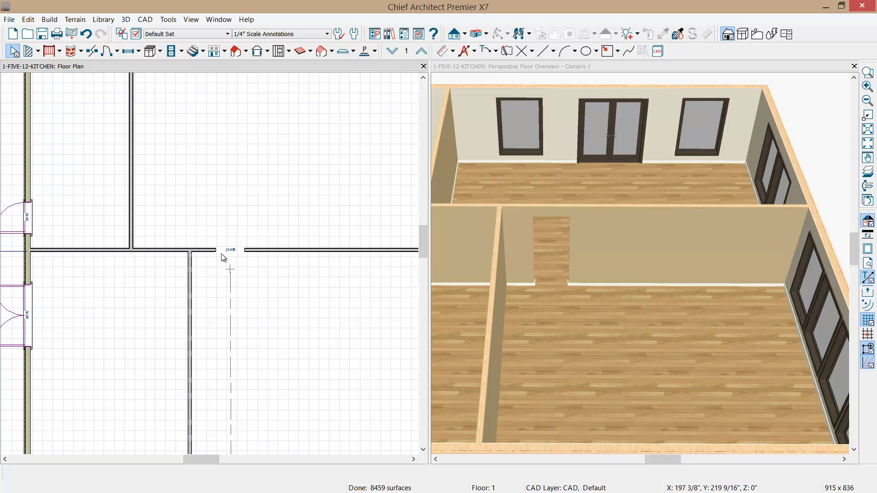
pyautogui.scroll(-2, 222, 257)
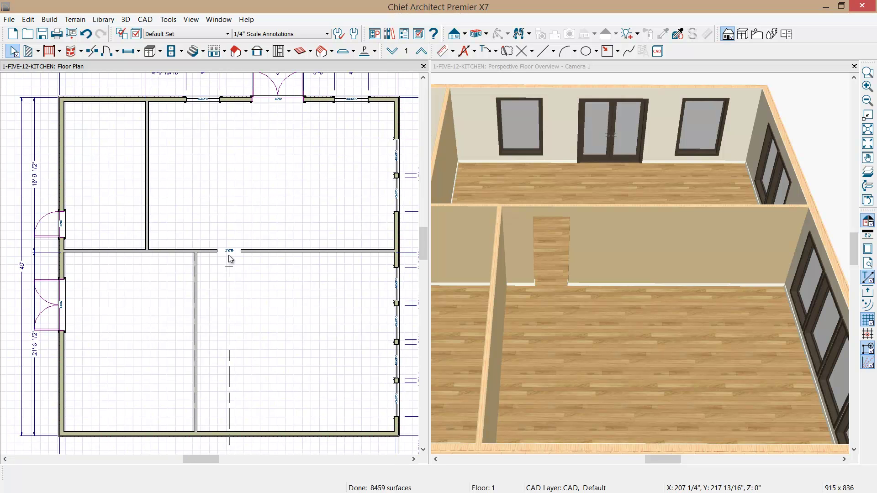
pyautogui.scroll(-1, 311, 265)
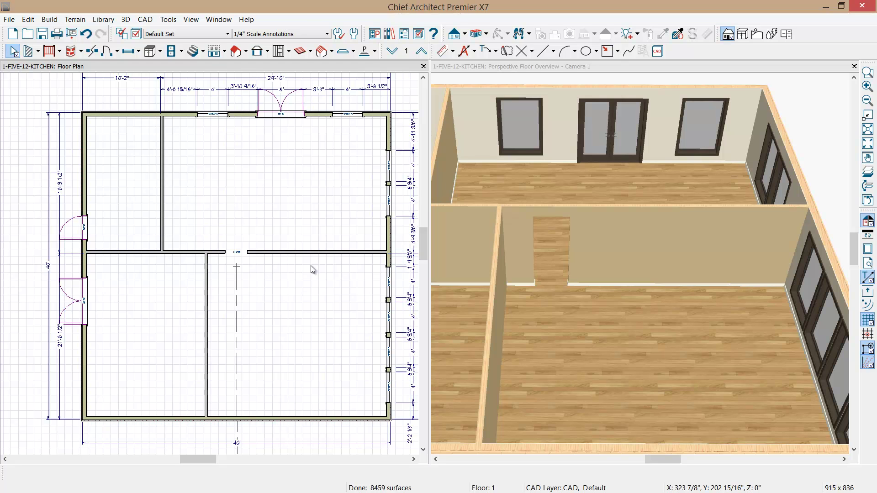
pyautogui.click(238, 254)
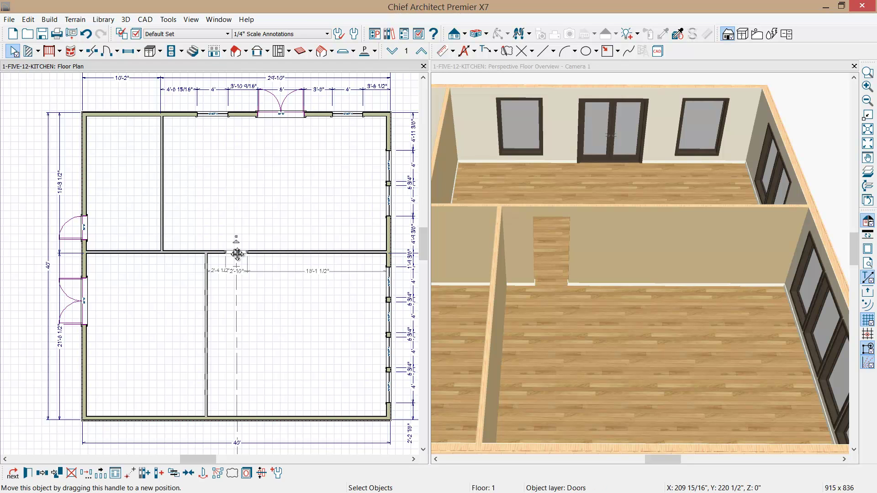
pyautogui.click(41, 473)
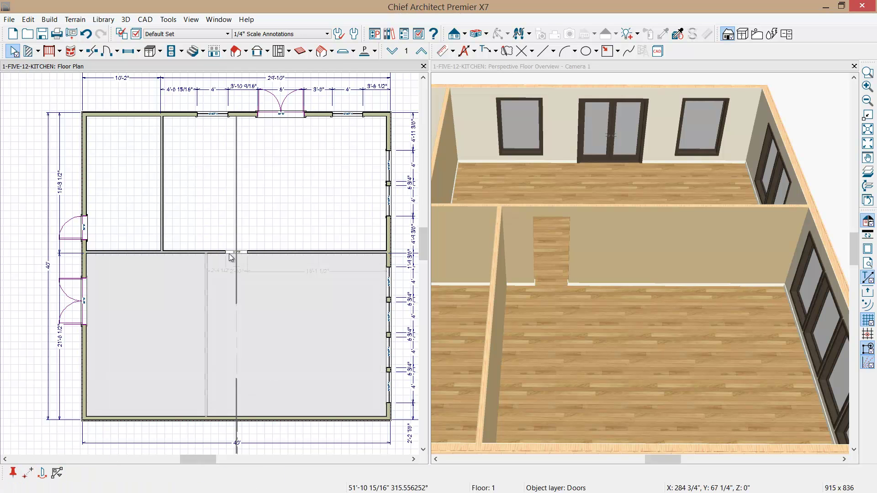
pyautogui.click(230, 258)
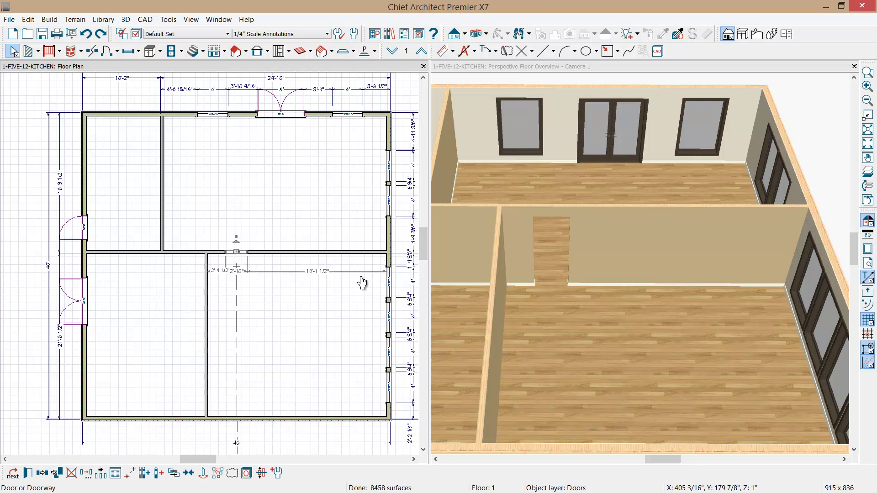
pyautogui.click(347, 252)
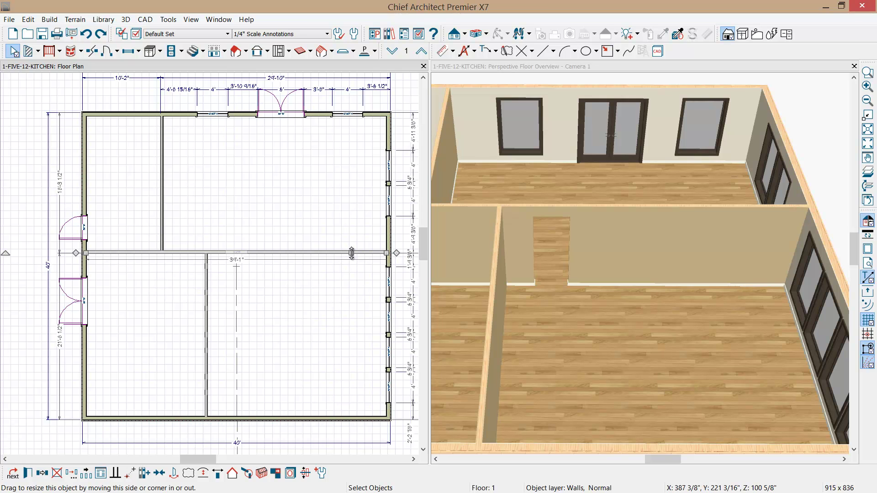
pyautogui.click(352, 252)
pyautogui.moveTo(368, 250); pyautogui.dragTo(381, 254)
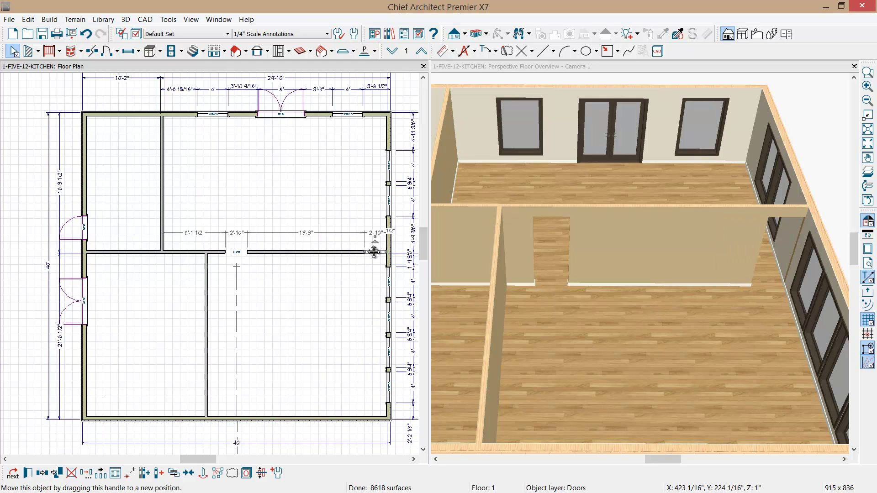
# - Reflect a copy of the end doorway about the lower room, placing it at the opposite end of the cross wall
pyautogui.click(56, 472)
pyautogui.click(44, 475)
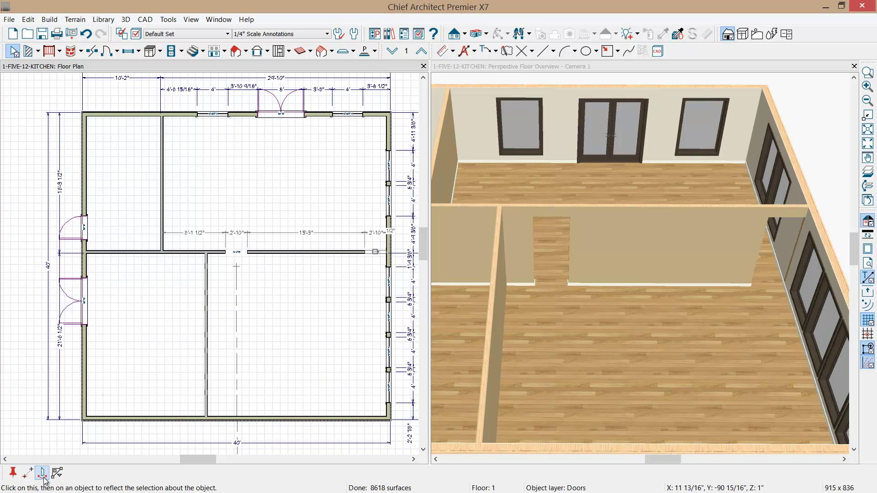
pyautogui.click(254, 350)
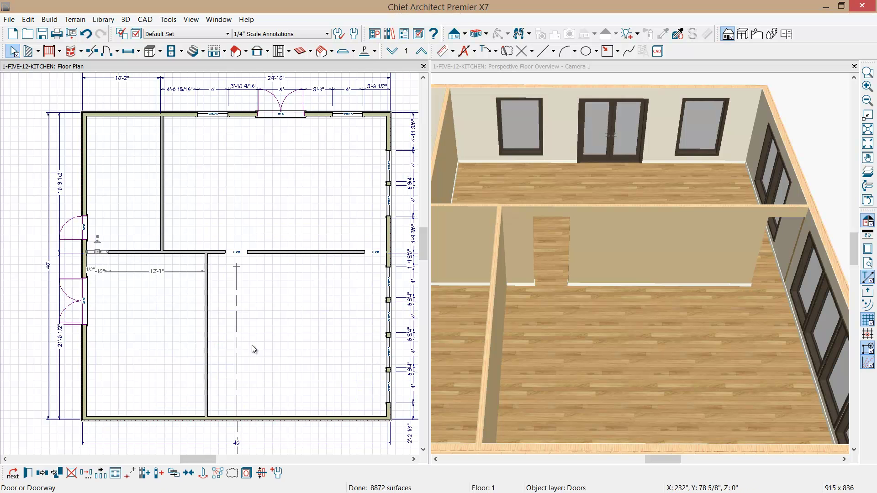
# - Examine the three doorway openings in the cross wall from several angles in the 3D overview
pyautogui.click(640, 288)
pyautogui.moveTo(641, 287); pyautogui.dragTo(650, 313, button='middle')
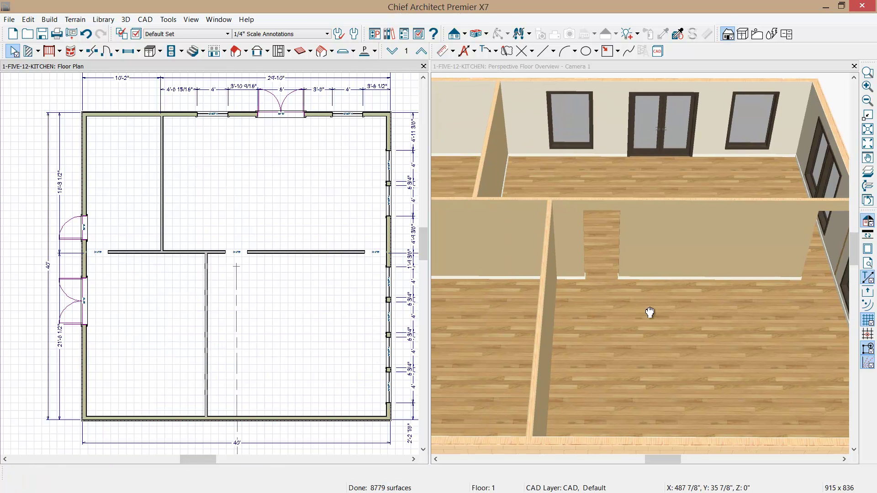
pyautogui.scroll(-5, 649, 313)
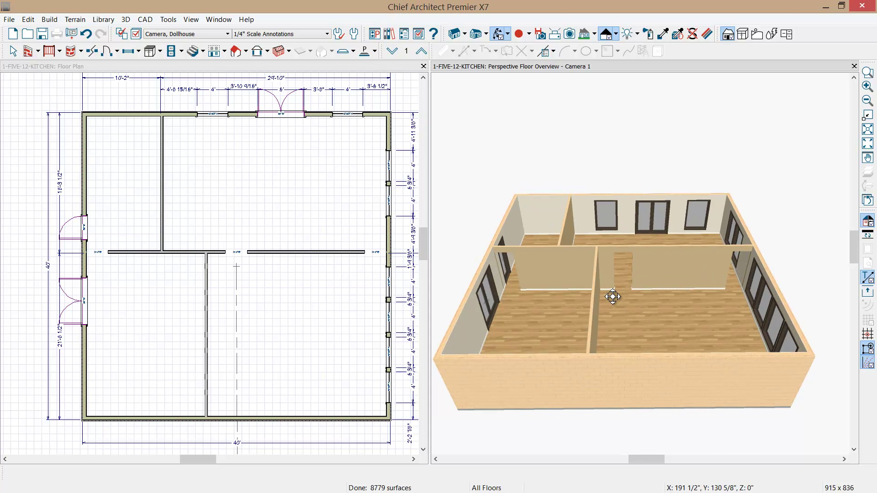
pyautogui.moveTo(614, 297); pyautogui.dragTo(619, 292)
pyautogui.scroll(3, 603, 289)
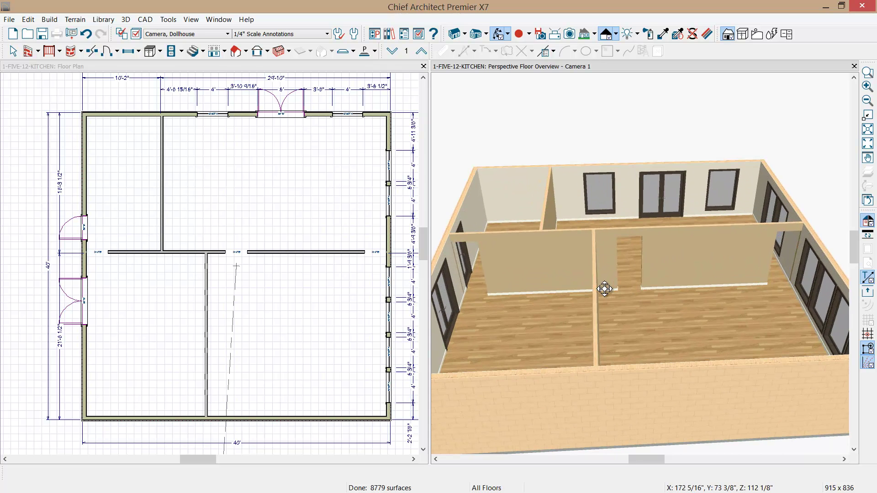
# - Place a pocket door in the lower partition wall, roughly midway along it
pyautogui.moveTo(521, 274); pyautogui.dragTo(499, 282)
pyautogui.moveTo(499, 282); pyautogui.dragTo(654, 283)
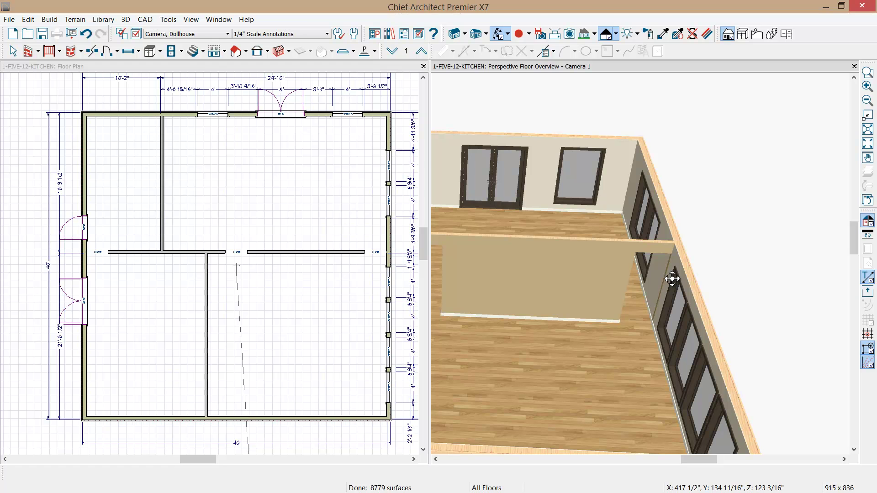
pyautogui.click(322, 298)
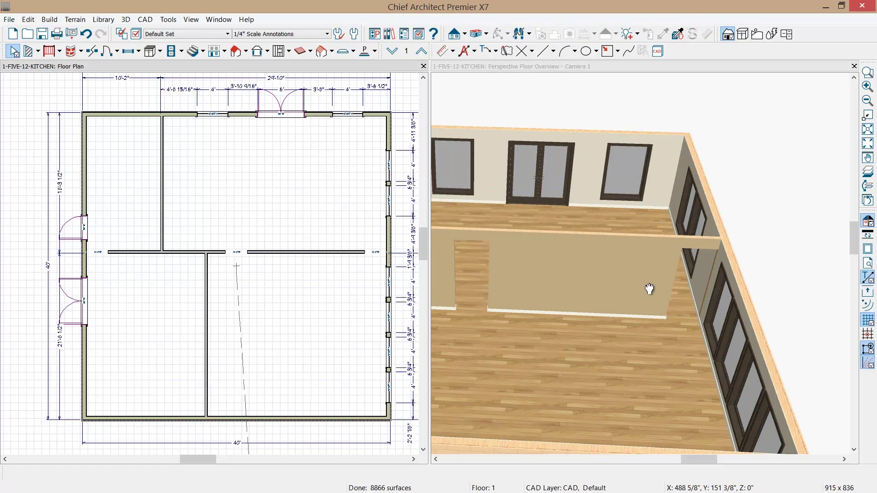
pyautogui.moveTo(672, 294); pyautogui.dragTo(610, 302)
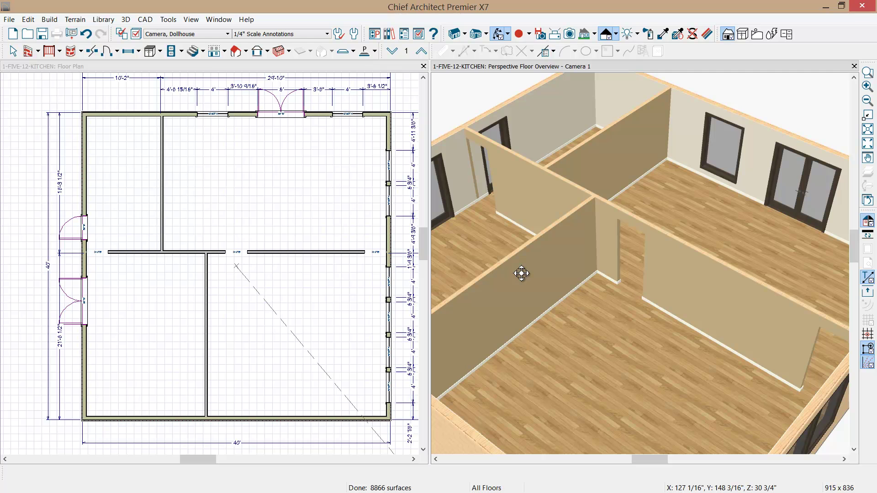
pyautogui.click(113, 51)
pyautogui.click(113, 51)
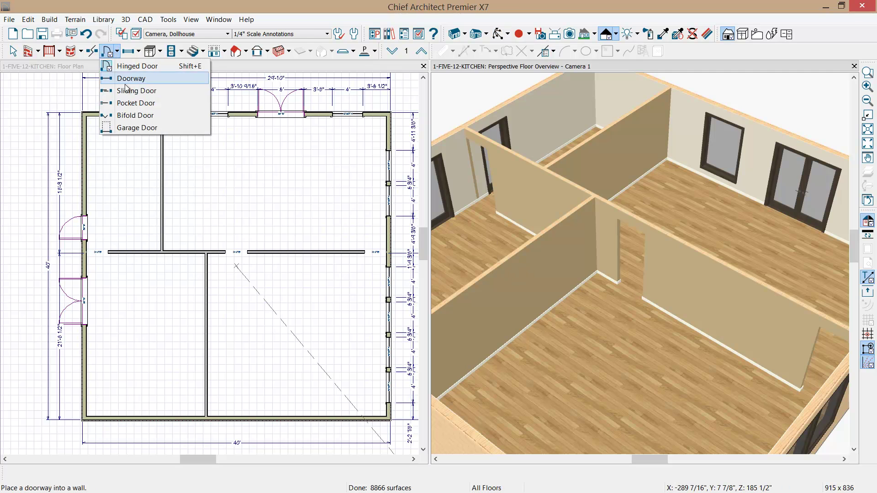
pyautogui.click(128, 104)
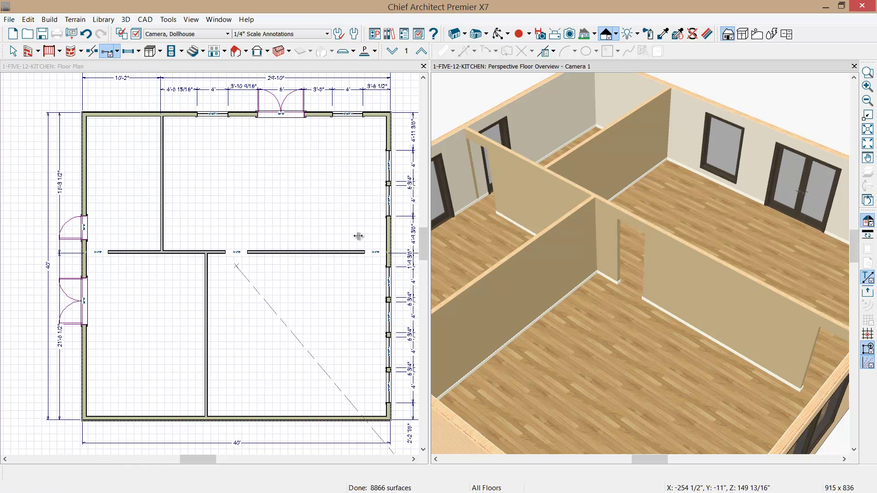
pyautogui.click(501, 313)
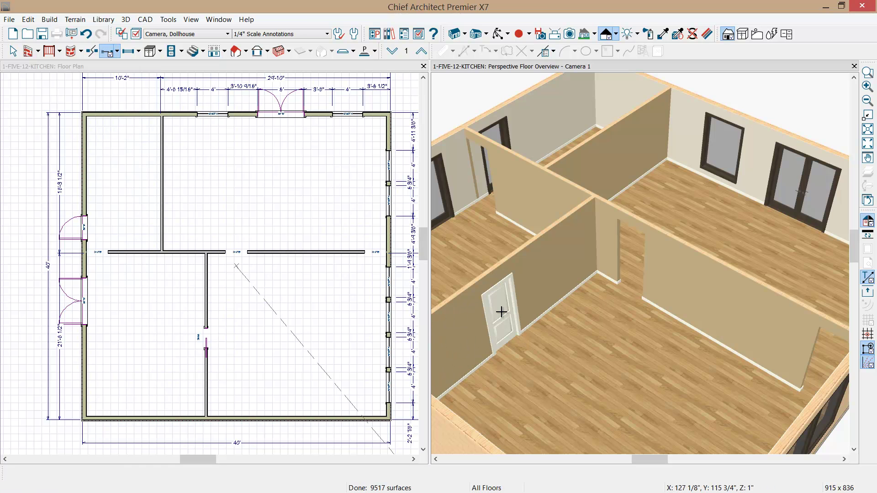
# - Flip the pocket door's opening side so the panel slides into the wall toward the cross wall
pyautogui.scroll(5, 205, 335)
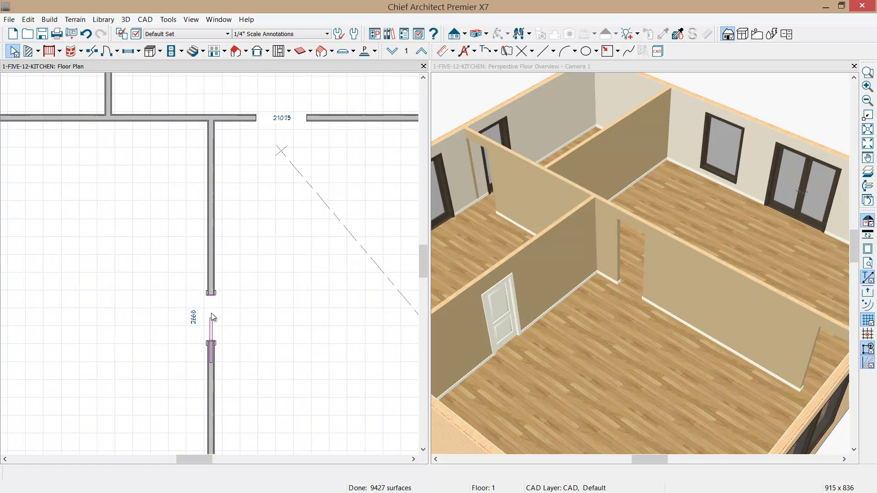
pyautogui.click(211, 312)
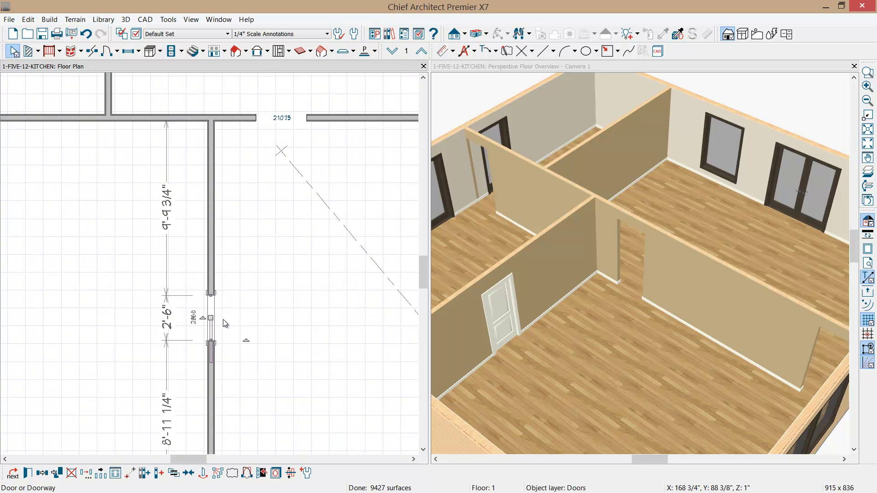
pyautogui.click(246, 474)
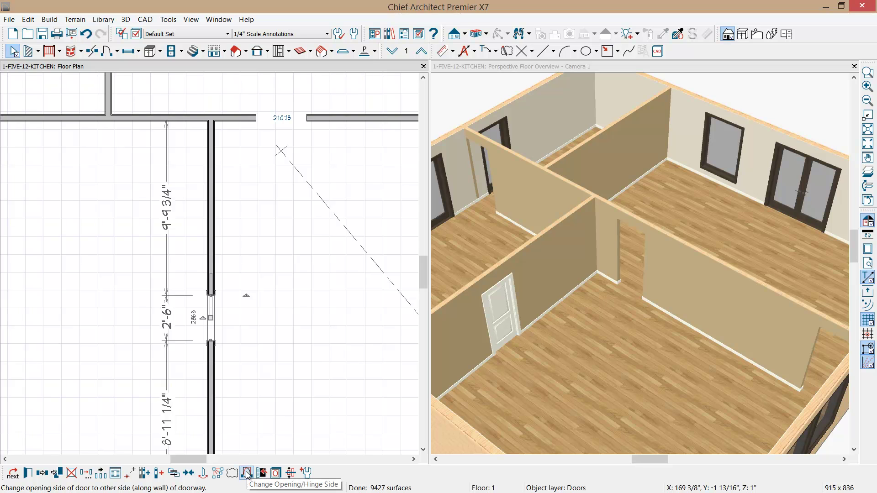
# - Set the pocket door's width to 36" and its height to 96"
pyautogui.hotkey('ctrl', 'e')
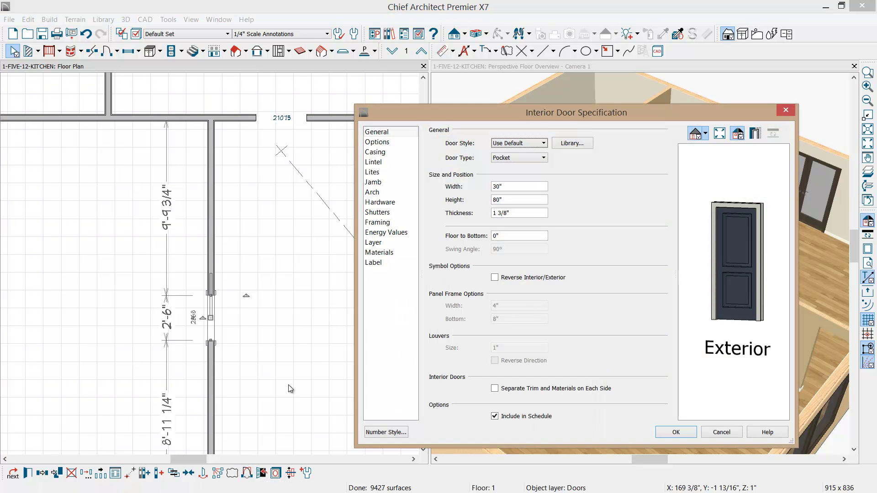
pyautogui.click(511, 186)
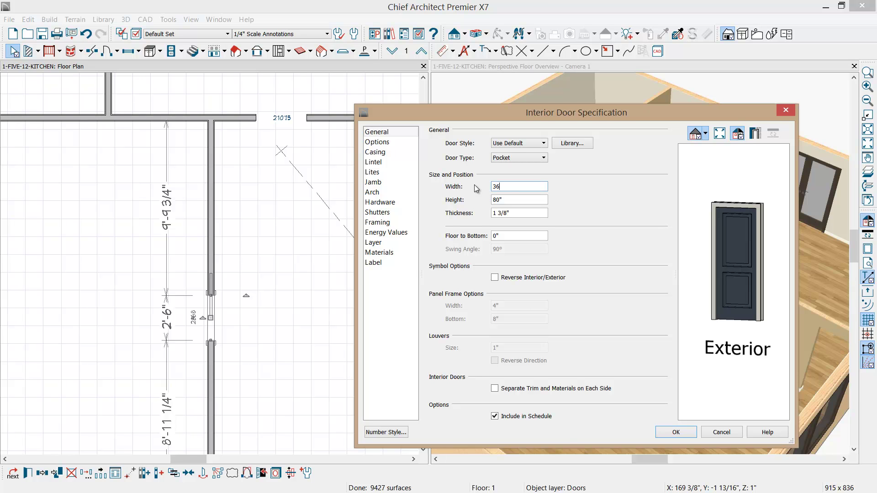
pyautogui.moveTo(496, 200); pyautogui.dragTo(502, 200)
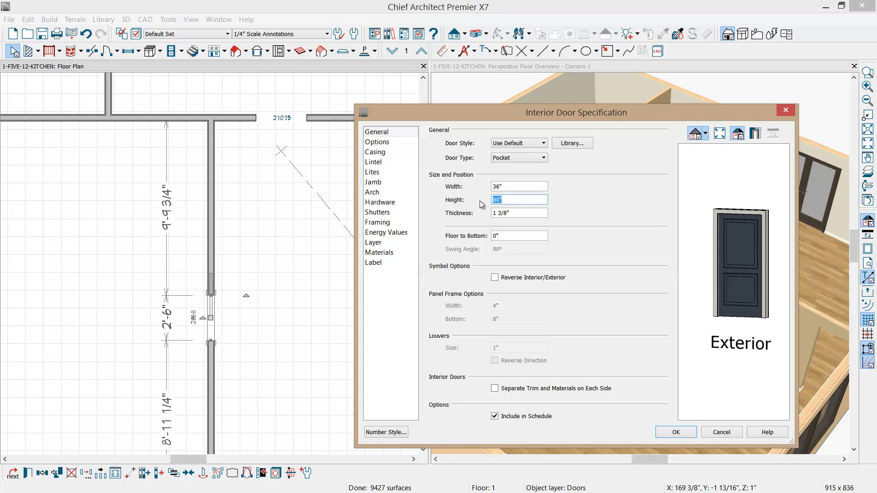
pyautogui.write('96')
pyautogui.press('Tab')
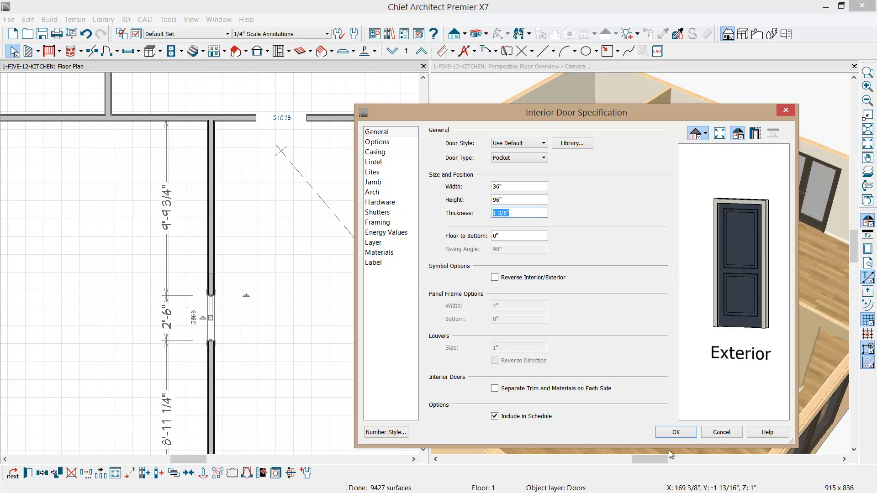
pyautogui.click(675, 433)
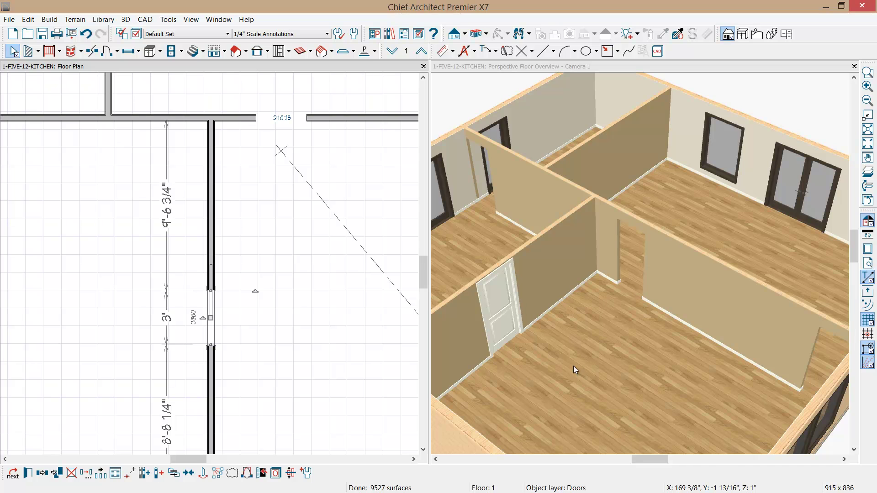
# - Sample the RM60 manor brown painted alder from an exterior door frame and apply it to the whole pocket door object
pyautogui.moveTo(518, 316); pyautogui.dragTo(527, 312, button='middle')
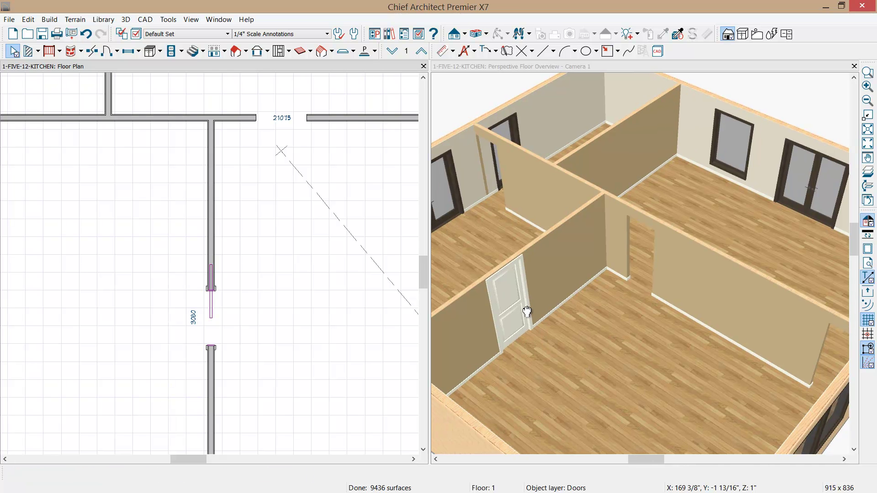
pyautogui.click(493, 247)
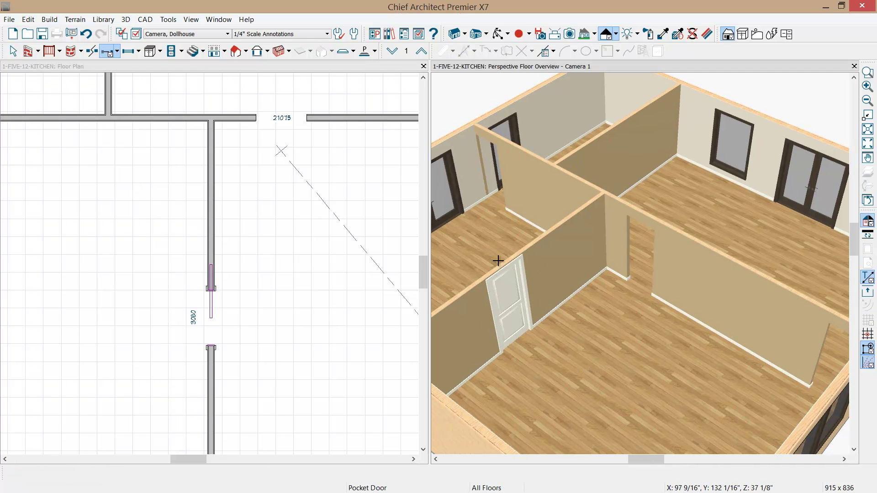
pyautogui.click(663, 34)
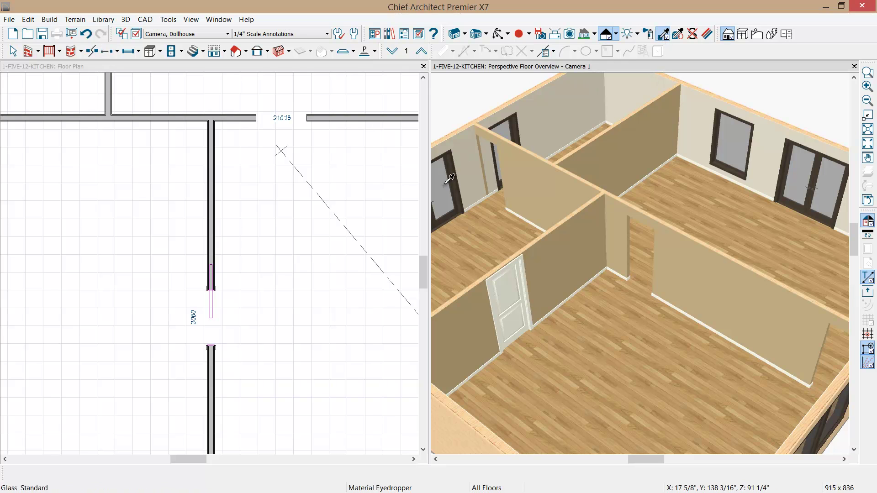
pyautogui.click(455, 173)
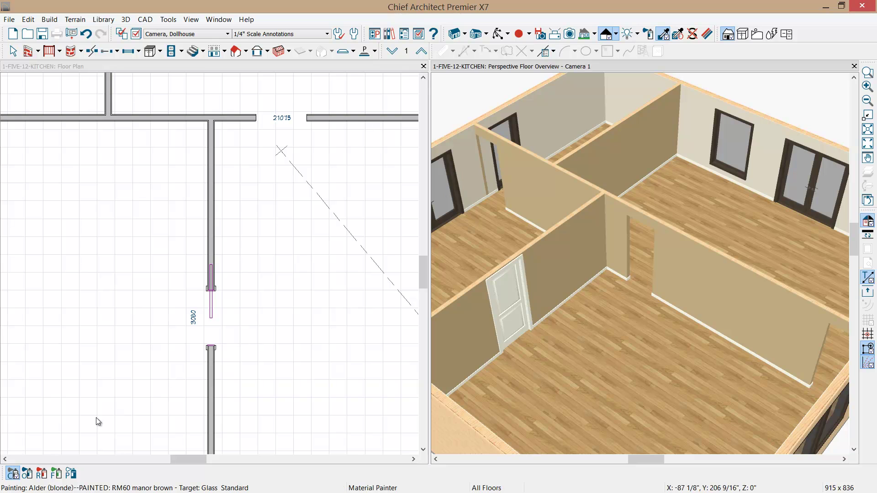
pyautogui.click(28, 475)
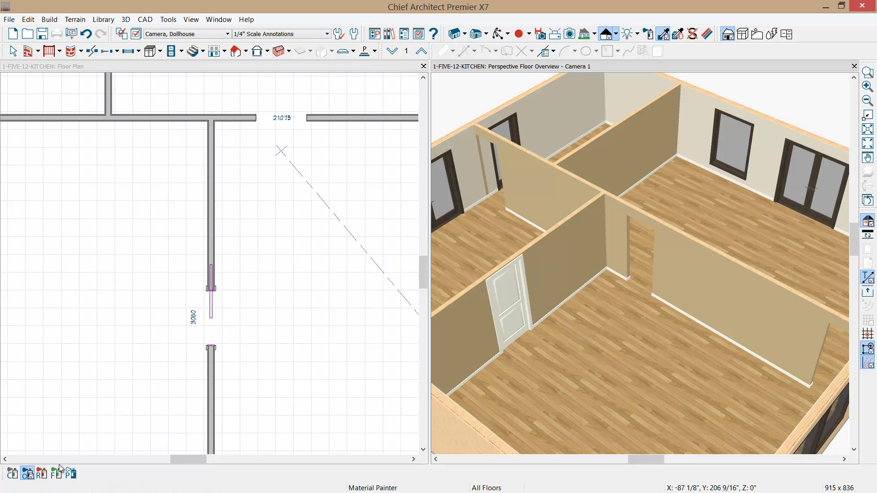
pyautogui.click(526, 339)
pyautogui.press('space')
# - Change the brown pocket door's style to Glass
pyautogui.click(513, 327)
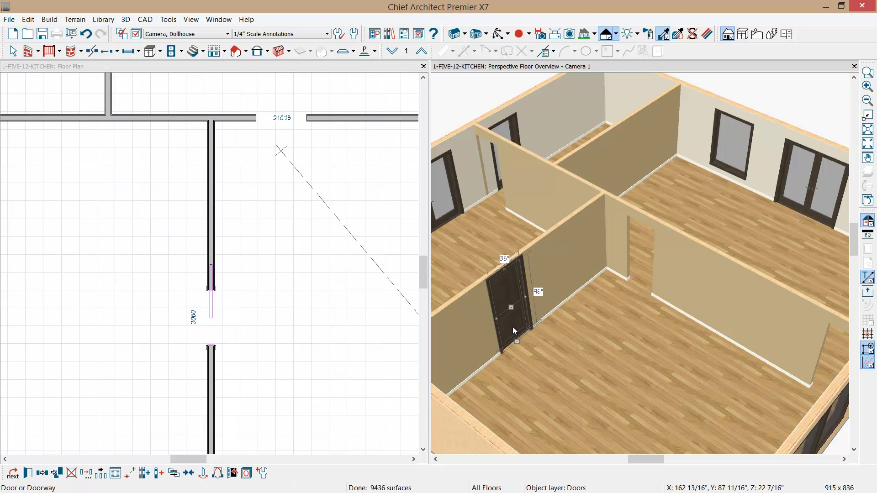
pyautogui.doubleClick(512, 327)
pyautogui.click(542, 159)
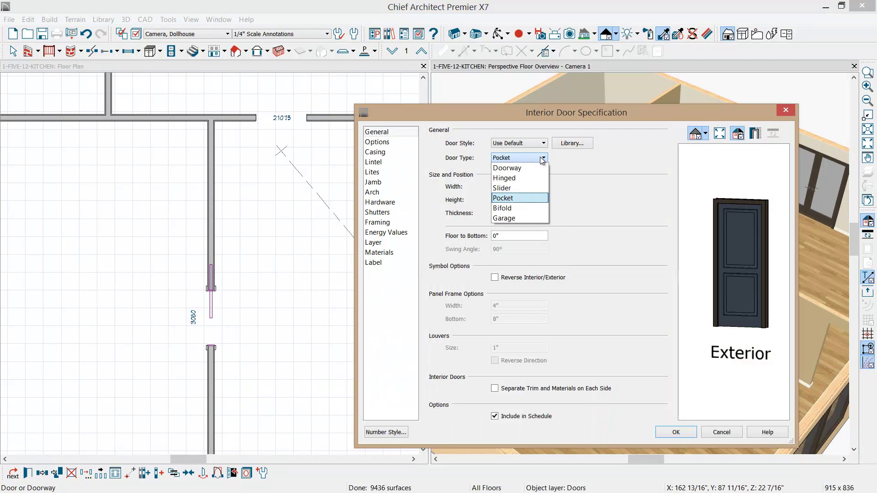
pyautogui.click(542, 146)
pyautogui.click(542, 145)
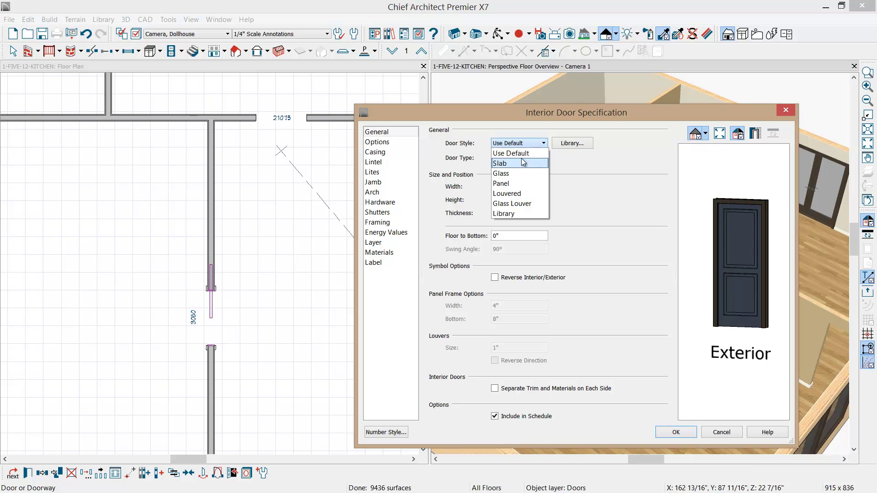
pyautogui.click(514, 173)
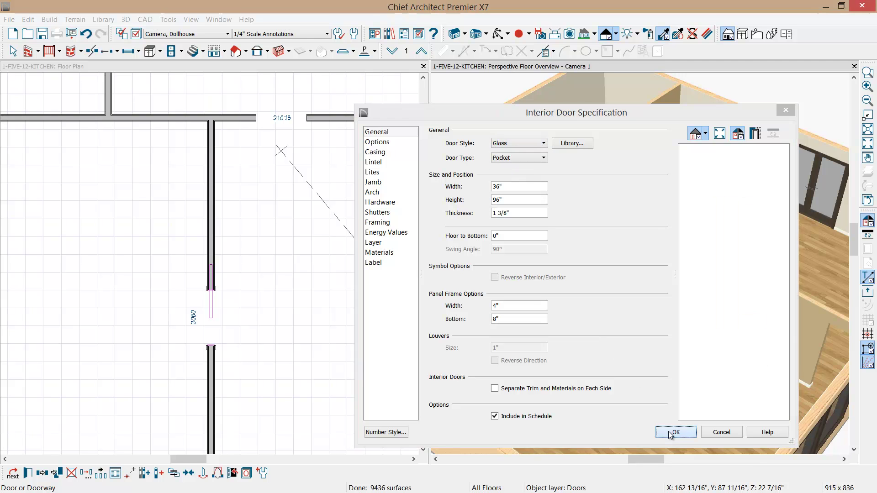
pyautogui.click(668, 431)
pyautogui.press('Escape')
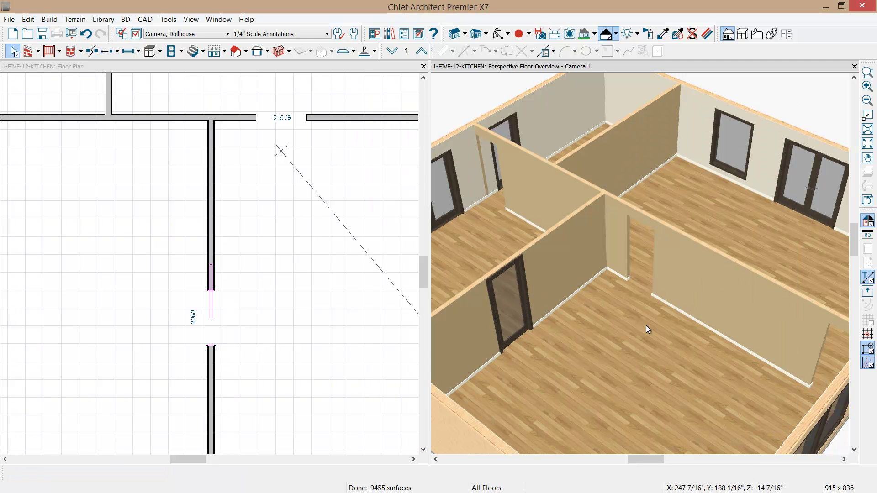
# - Change the single hinged exterior door near the cross wall to a Pocket door type
pyautogui.scroll(3, 646, 325)
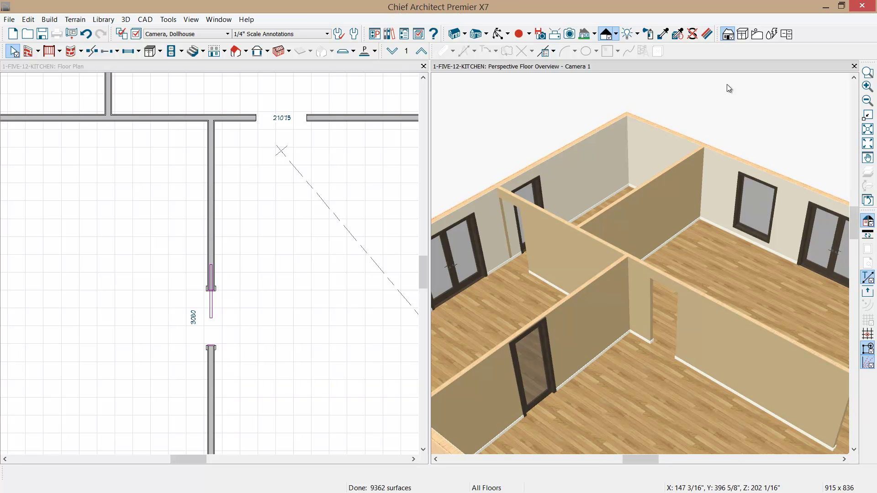
pyautogui.click(539, 193)
pyautogui.doubleClick(548, 197)
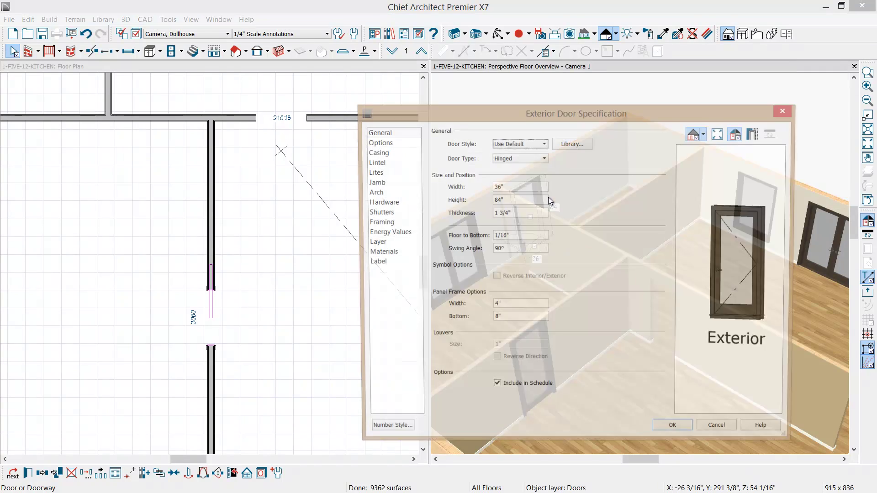
pyautogui.click(520, 158)
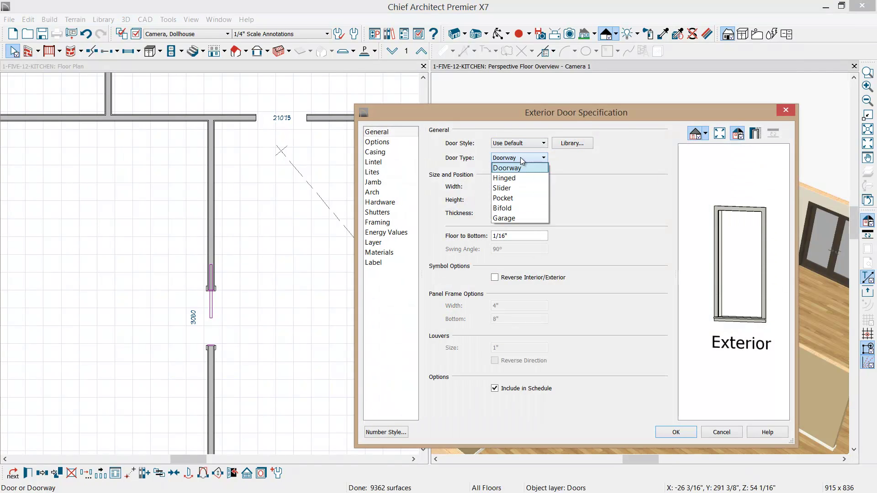
pyautogui.click(518, 198)
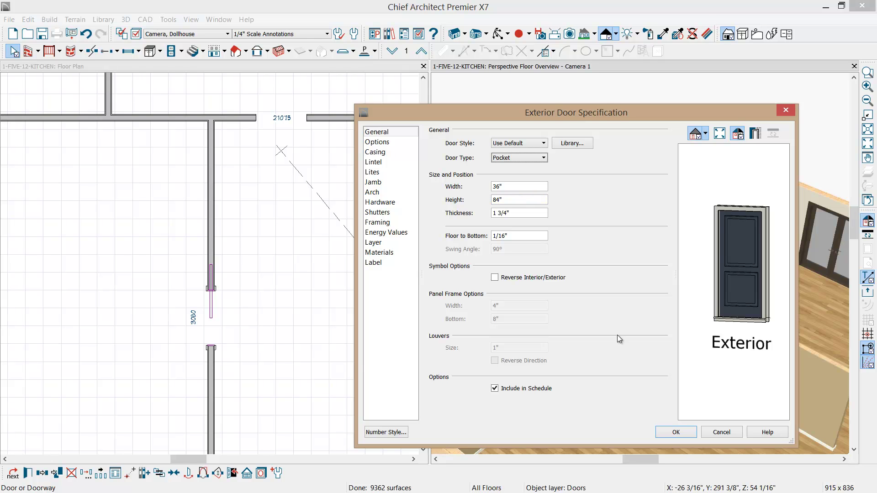
pyautogui.moveTo(516, 203); pyautogui.dragTo(475, 199)
pyautogui.click(675, 432)
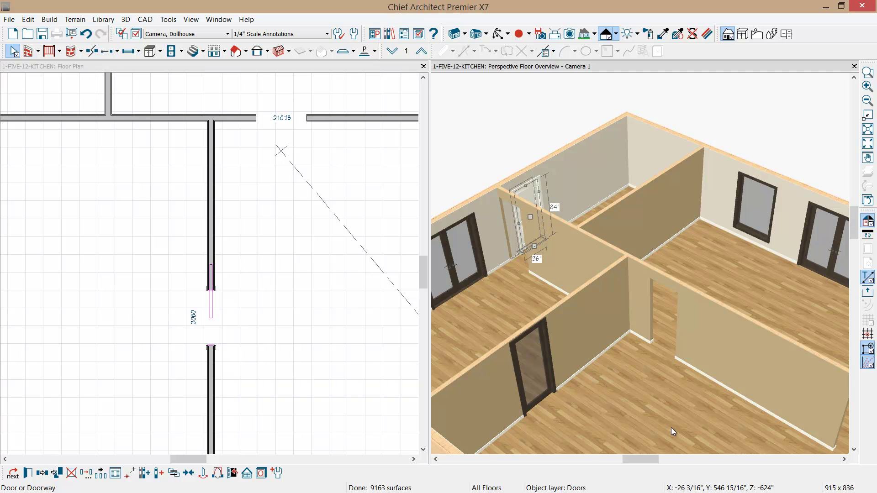
# - Apply the sampled RM60 manor brown material to the exterior pocket door near the cross wall
pyautogui.click(662, 34)
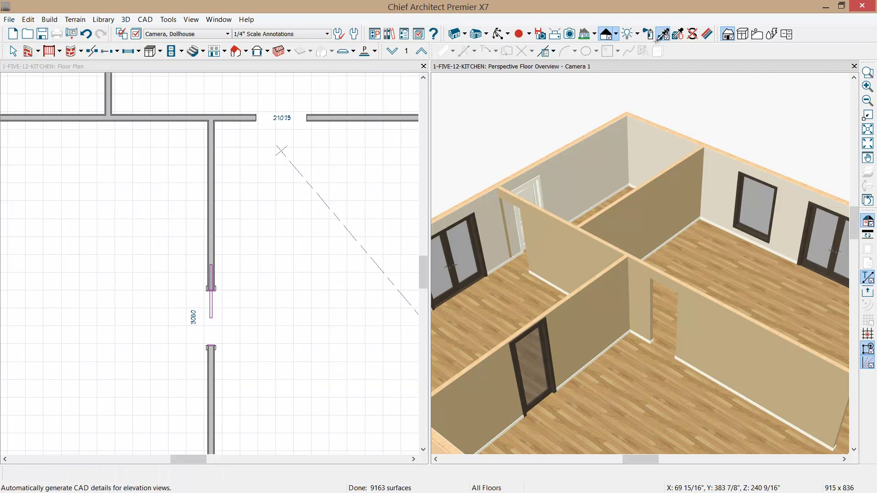
pyautogui.click(543, 196)
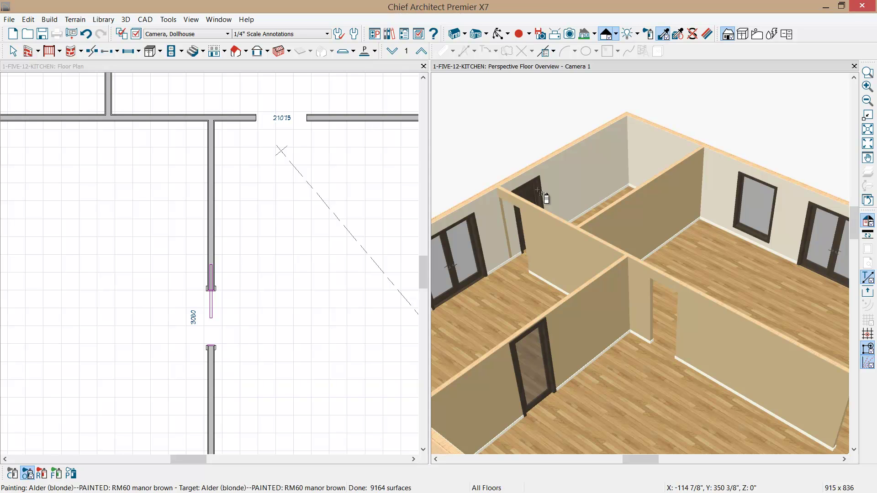
pyautogui.press('Escape')
pyautogui.click(531, 193)
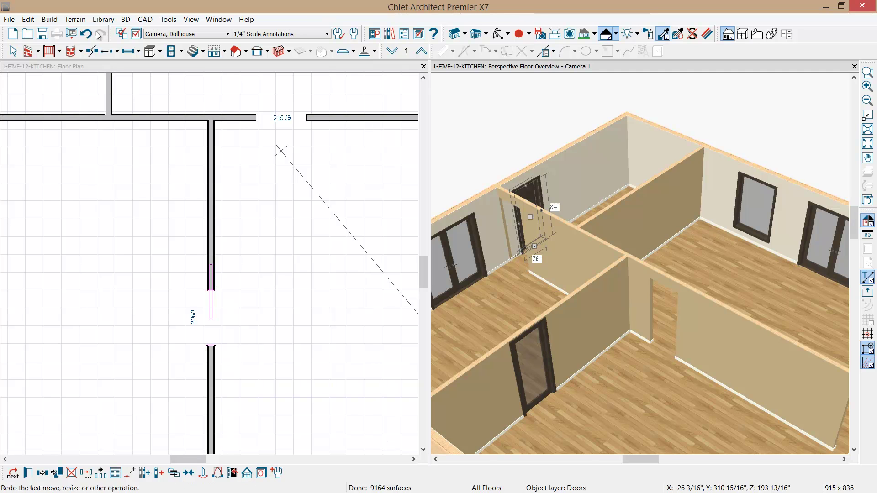
# - Try another pocket door in the same exterior wall of the upper small room and delete it
pyautogui.click(118, 57)
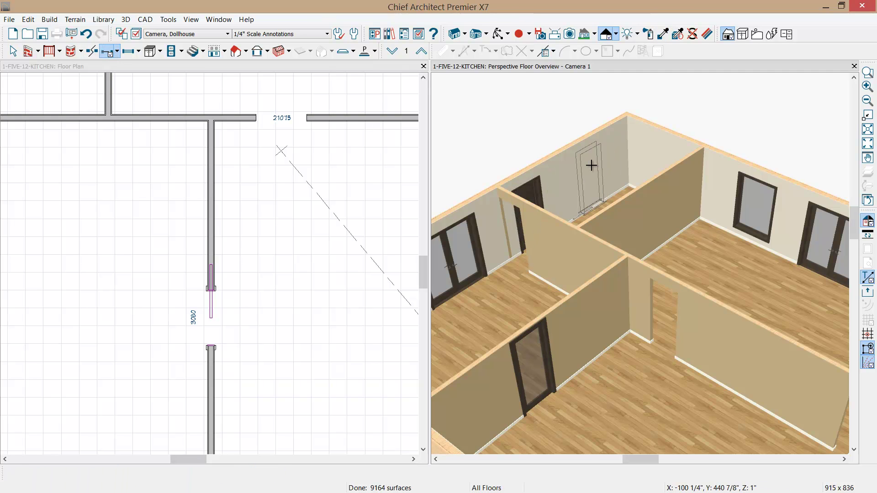
pyautogui.click(606, 194)
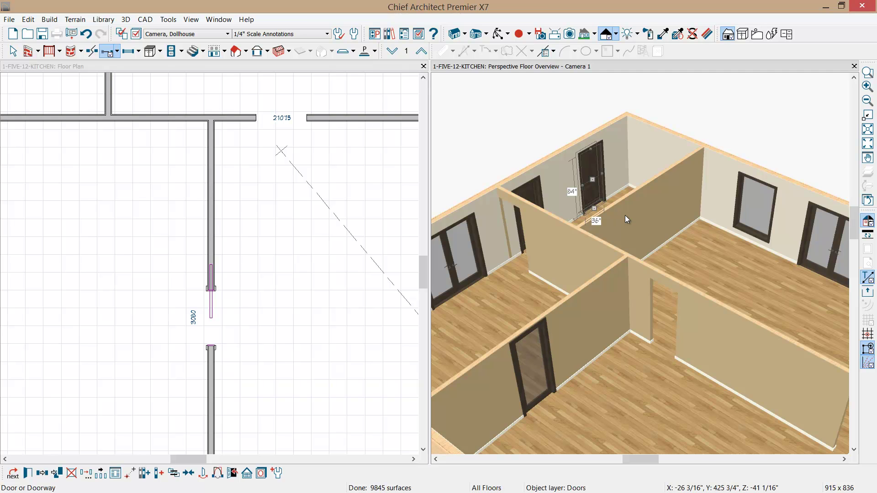
pyautogui.press('Delete')
pyautogui.press('Escape')
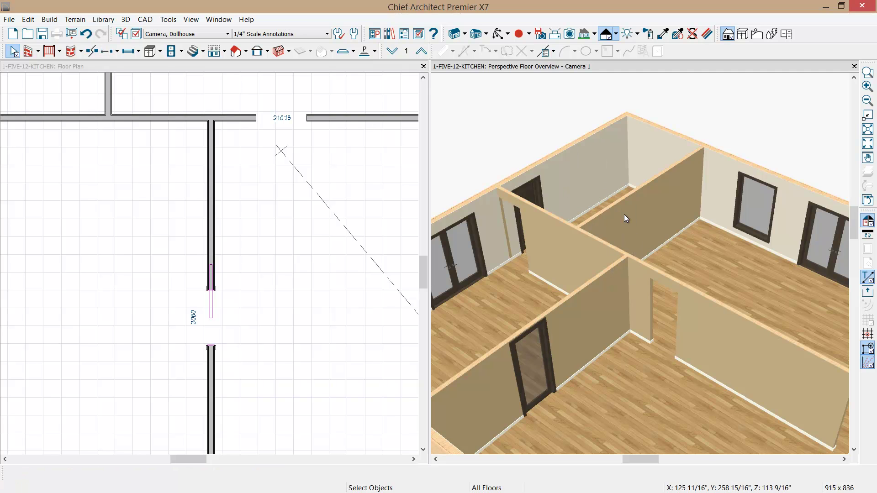
# - Set the room type of the large room east of the glass pocket door to Kitchen and check its structure heights
pyautogui.moveTo(143, 307); pyautogui.dragTo(184, 247, button='middle')
pyautogui.scroll(-1, 185, 247)
pyautogui.scroll(-1, 184, 247)
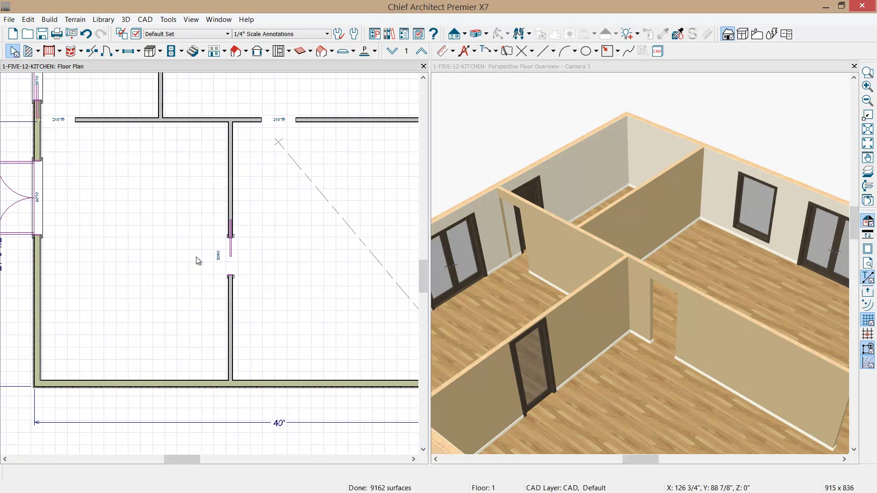
pyautogui.click(273, 292)
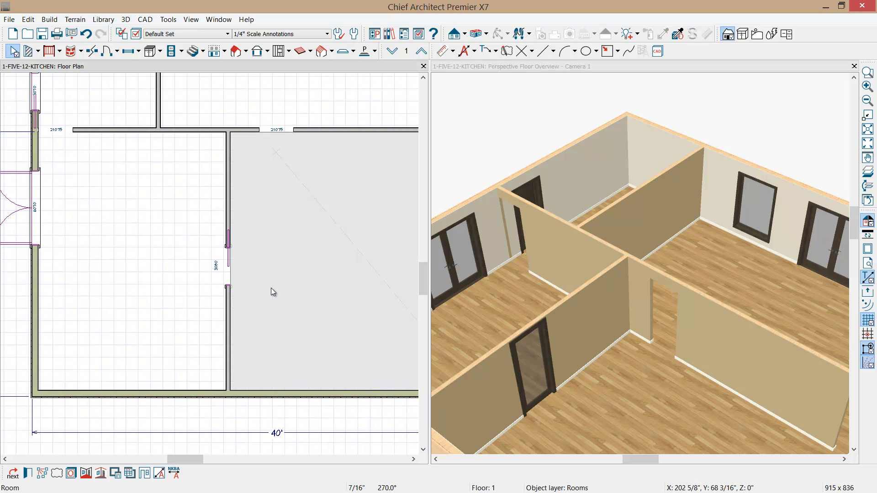
pyautogui.doubleClick(272, 290)
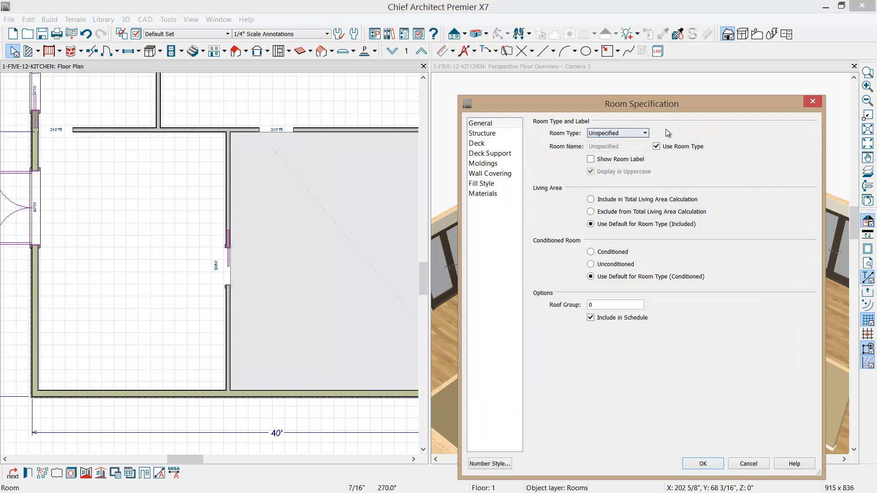
pyautogui.click(635, 133)
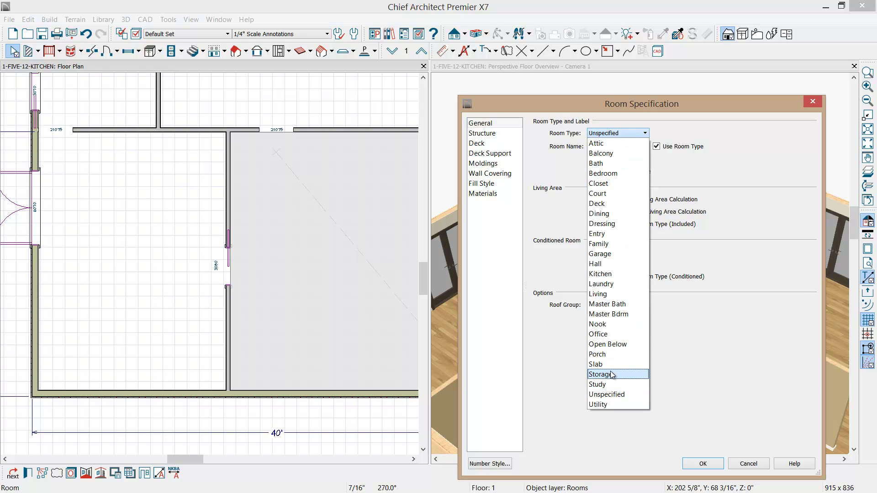
pyautogui.press('k')
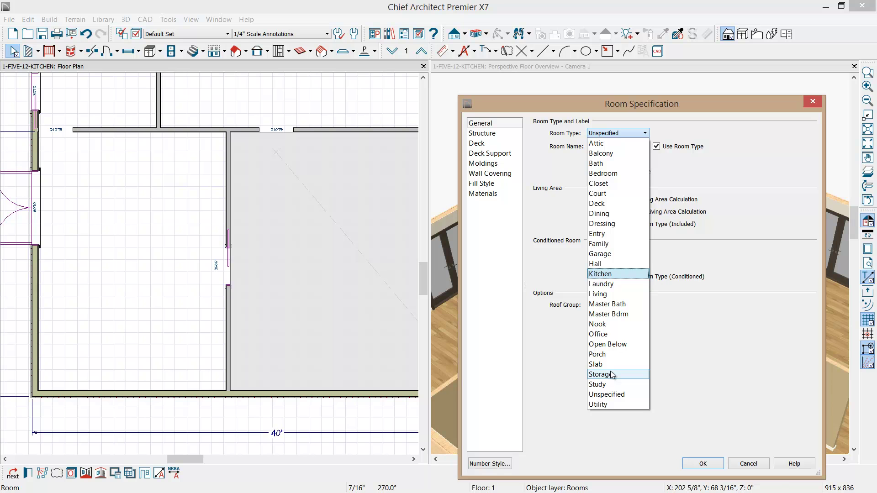
pyautogui.press('Return')
pyautogui.click(502, 133)
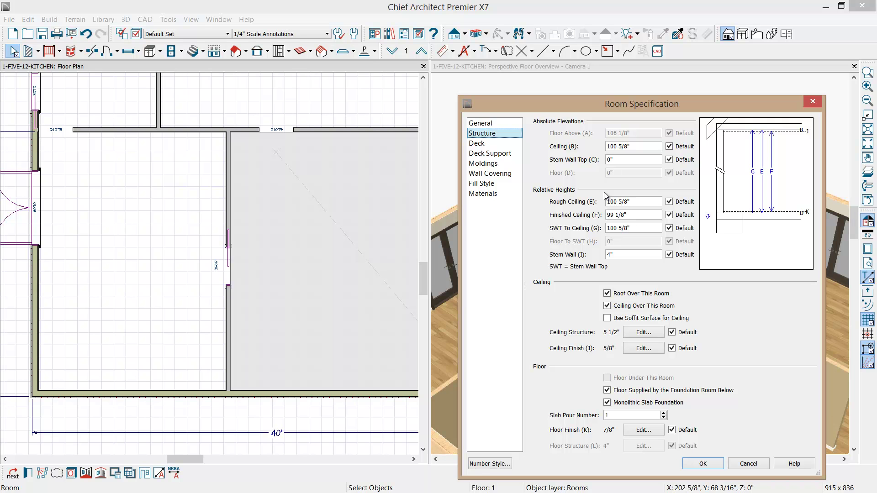
pyautogui.click(698, 463)
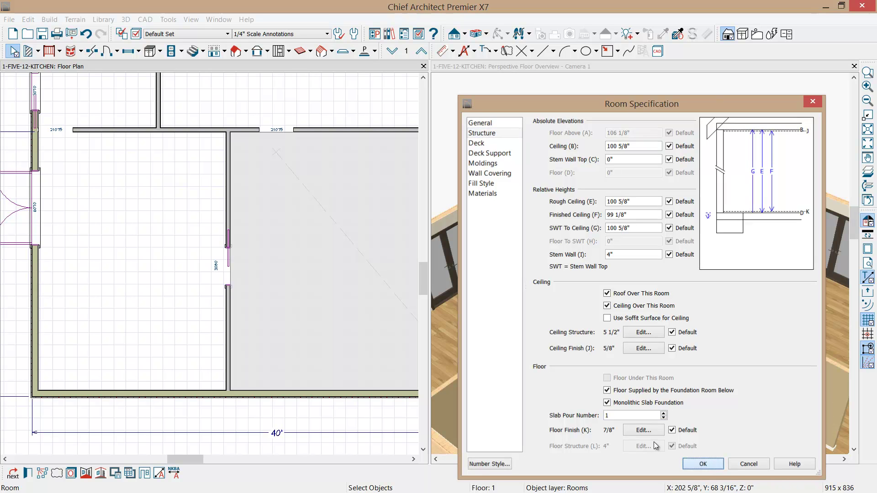
# - Set the room type of the room west of the glass pocket door to Master Bdrm
pyautogui.click(192, 283)
pyautogui.doubleClick(193, 280)
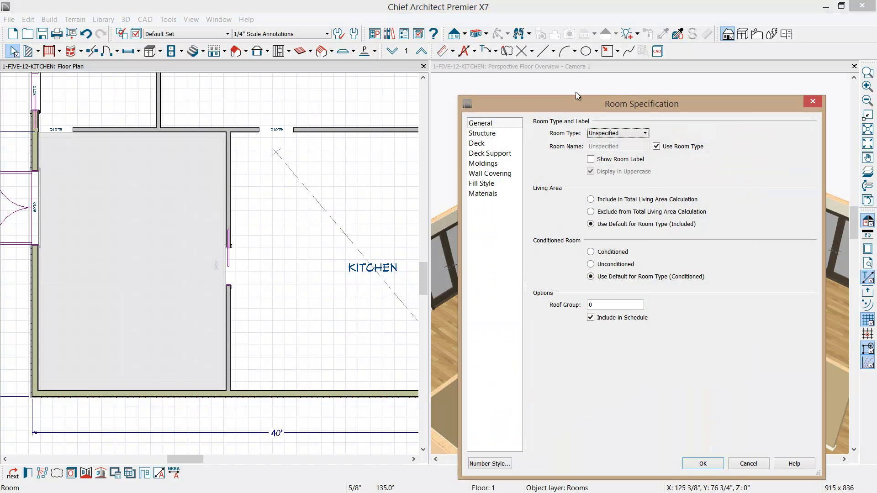
pyautogui.click(620, 133)
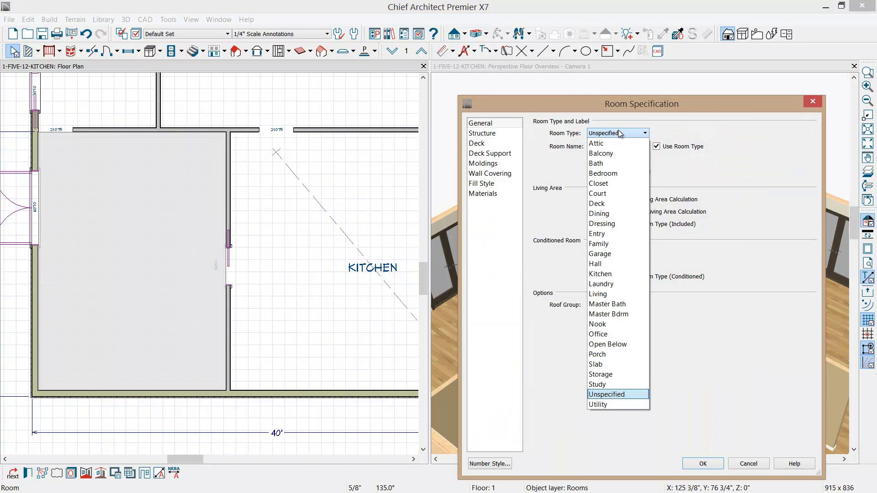
pyautogui.press('m')
pyautogui.press('m')
pyautogui.press('Return')
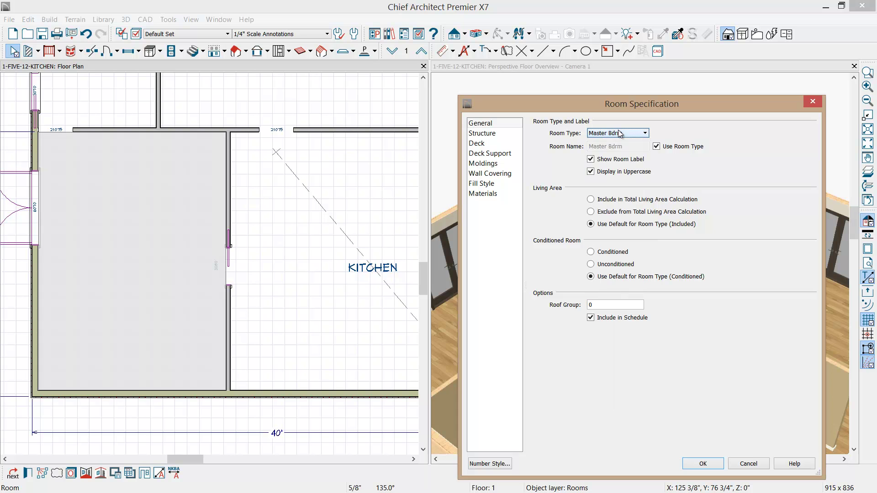
pyautogui.click(723, 464)
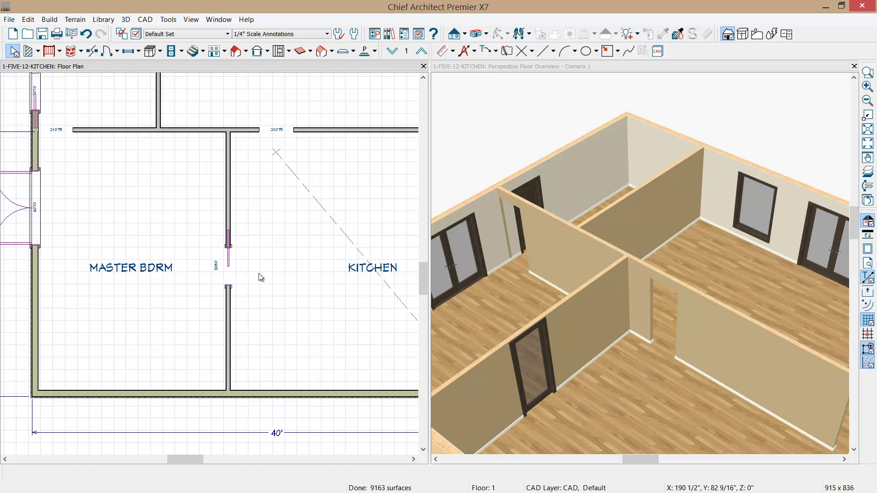
# - Draw a manual dimension along the wall between the master bedroom and kitchen, from the cross wall to the south exterior wall
pyautogui.click(453, 50)
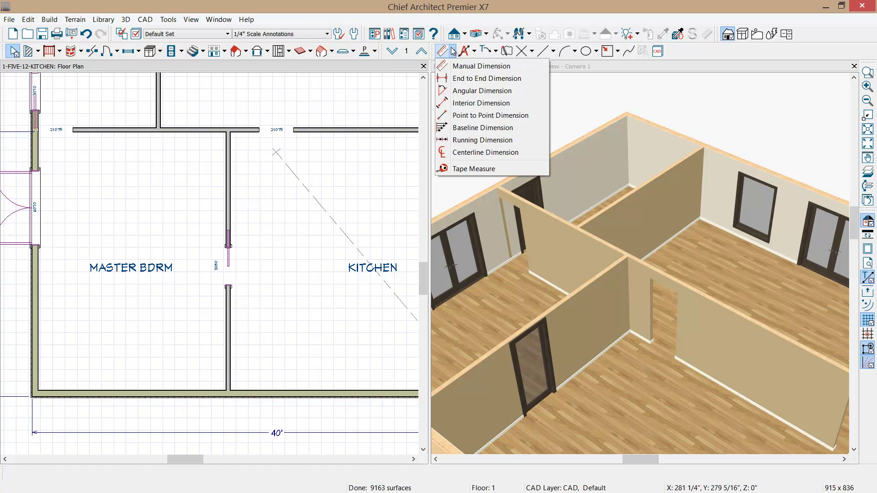
pyautogui.click(480, 66)
pyautogui.moveTo(208, 132); pyautogui.dragTo(213, 398)
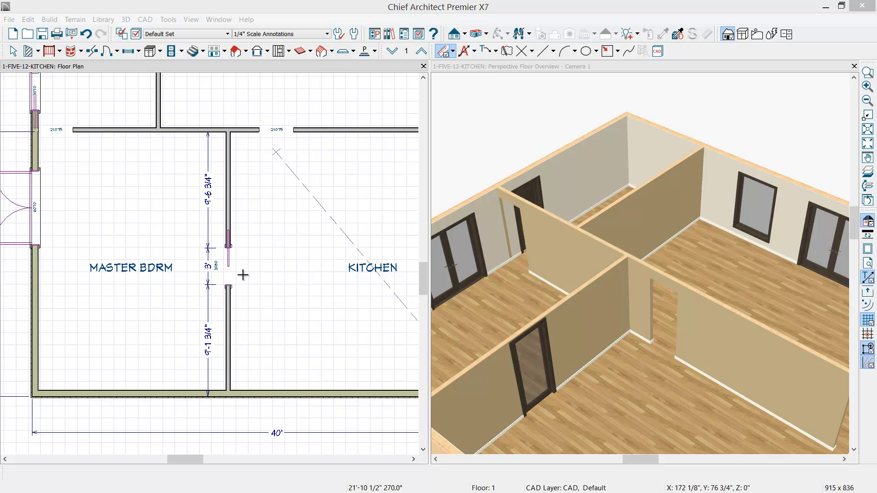
# - Re-anchor the dimension's door-edge extension lines so it measures only to the center of the pocket door
pyautogui.scroll(2, 215, 298)
pyautogui.click(204, 296)
pyautogui.scroll(2, 204, 297)
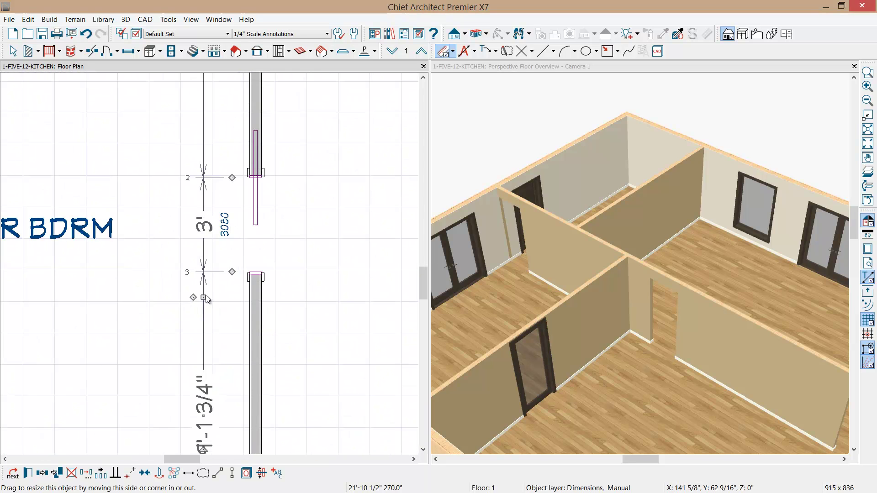
pyautogui.moveTo(229, 273); pyautogui.dragTo(257, 231)
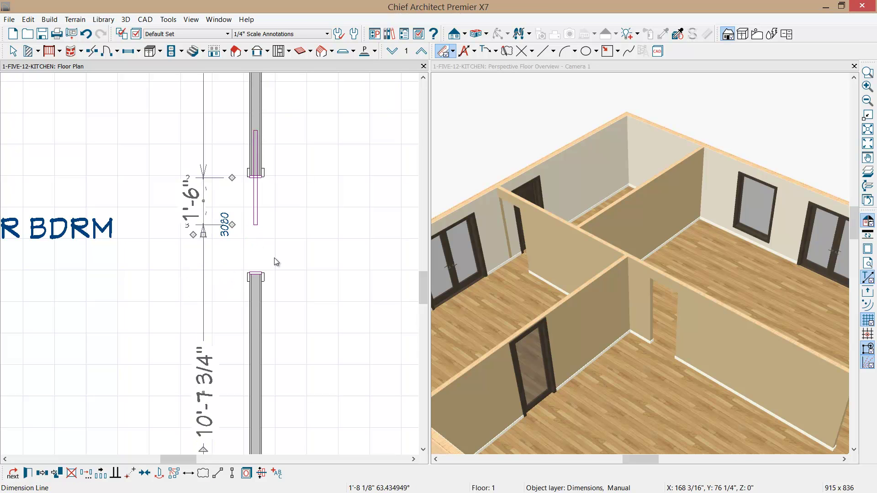
pyautogui.moveTo(194, 234); pyautogui.dragTo(165, 188)
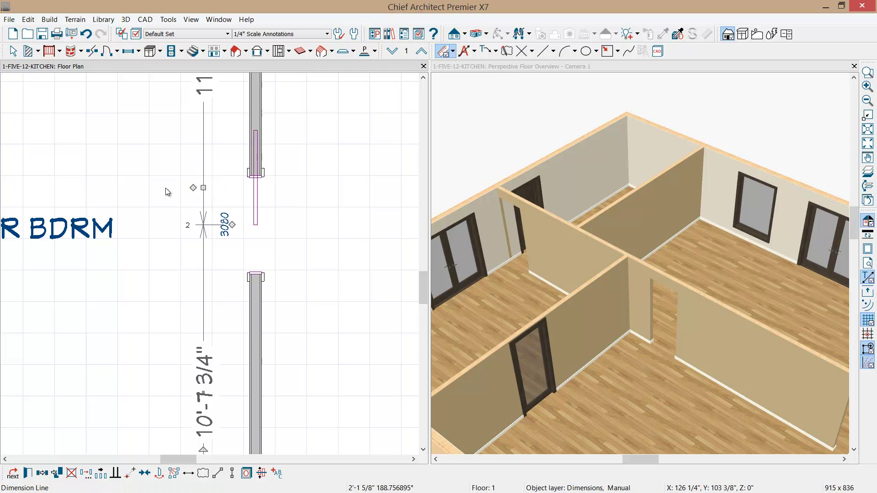
pyautogui.scroll(-3, 216, 282)
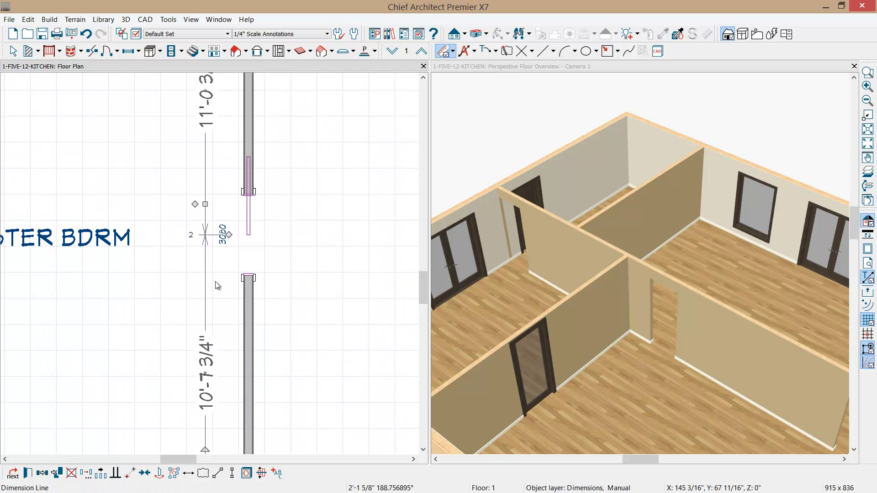
pyautogui.moveTo(215, 281); pyautogui.dragTo(219, 381, button='middle')
pyautogui.click(207, 320)
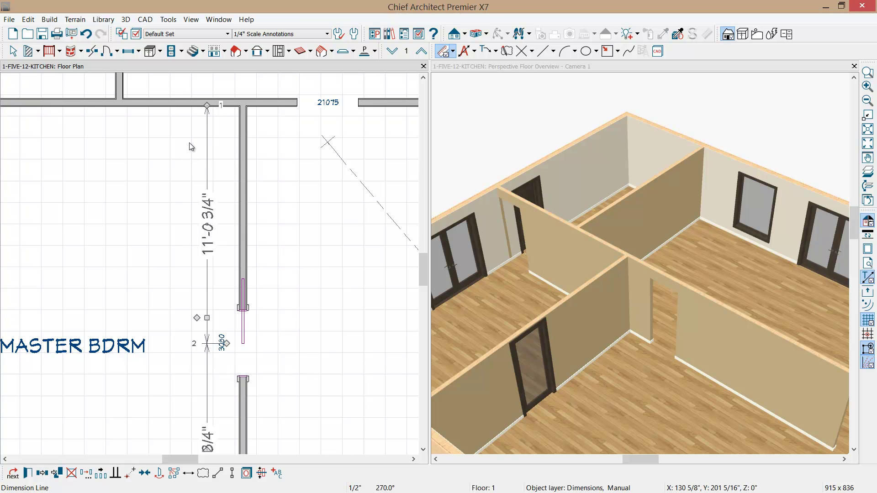
pyautogui.press('Escape')
# - Examine the Interior-4 wall type's layers and dimensioning settings for the cross wall
pyautogui.scroll(2, 190, 111)
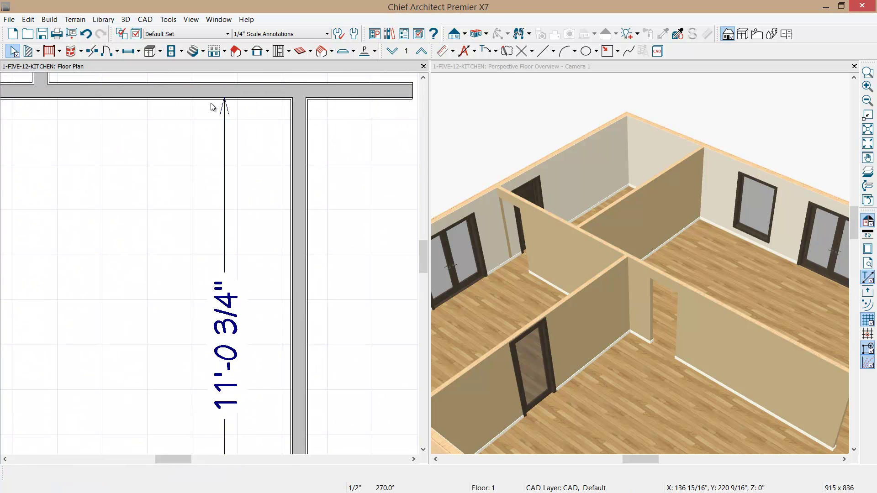
pyautogui.scroll(1, 212, 107)
pyautogui.moveTo(211, 104); pyautogui.dragTo(210, 180, button='middle')
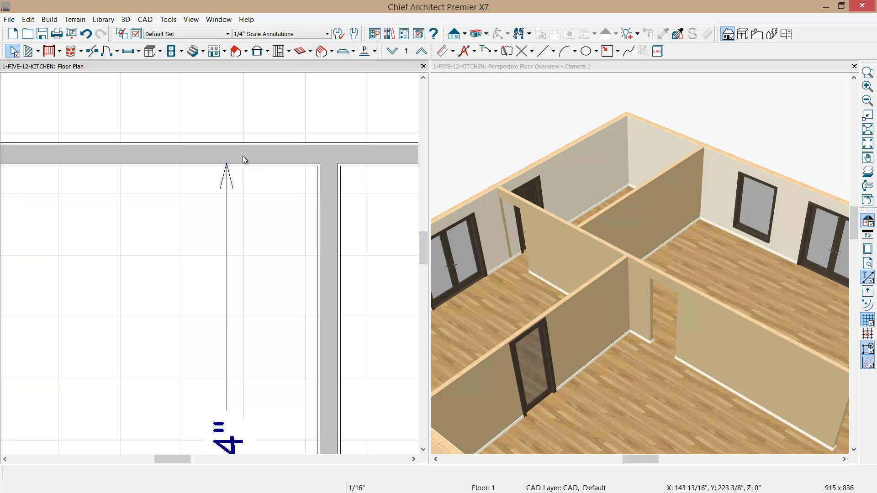
pyautogui.doubleClick(243, 157)
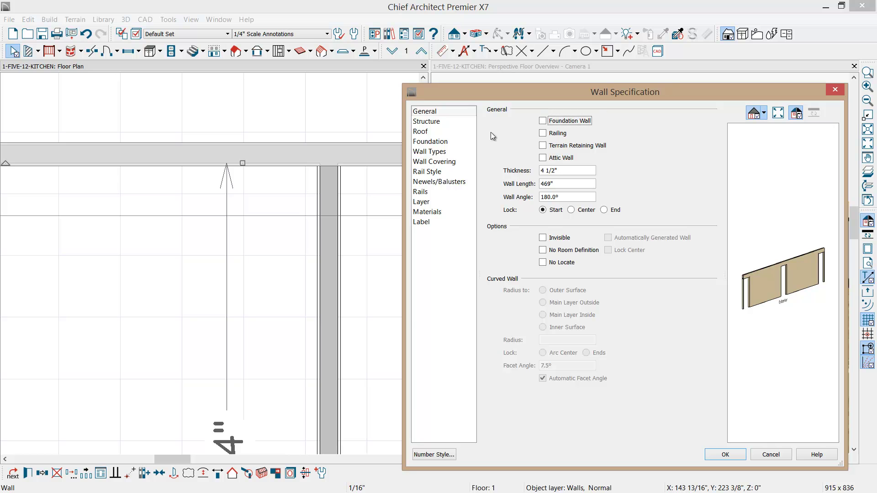
pyautogui.click(448, 152)
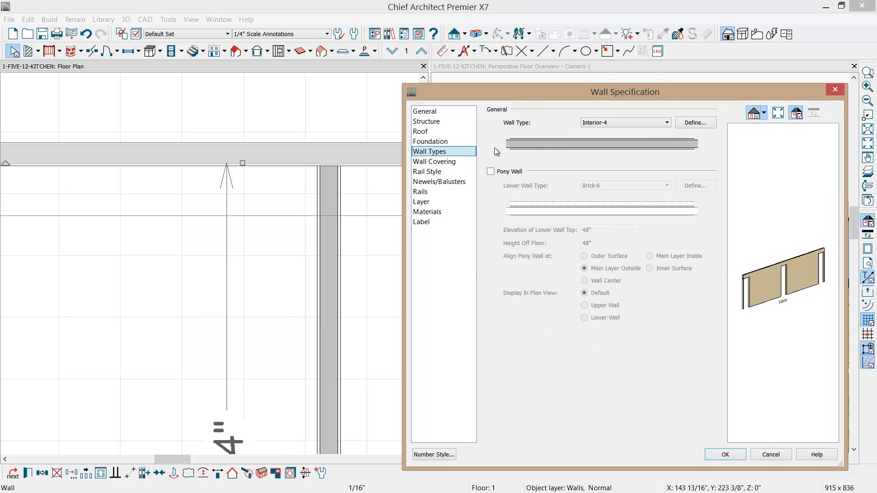
pyautogui.click(693, 122)
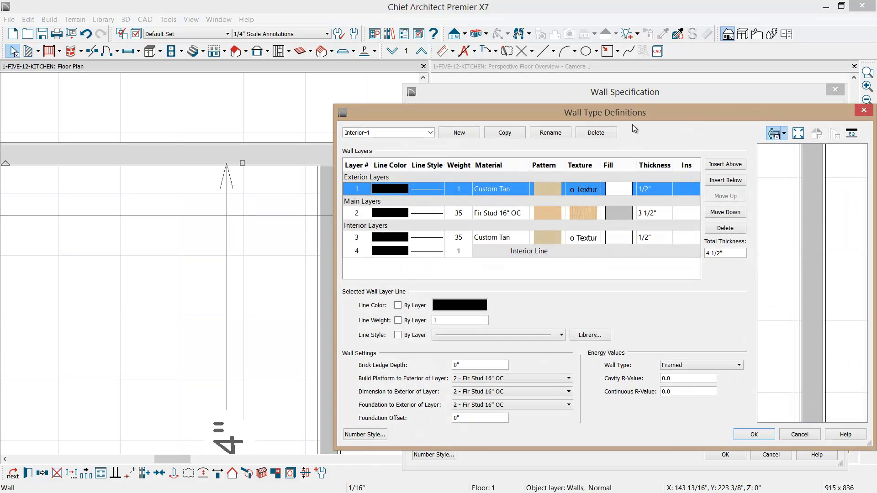
pyautogui.moveTo(631, 111); pyautogui.dragTo(578, 84)
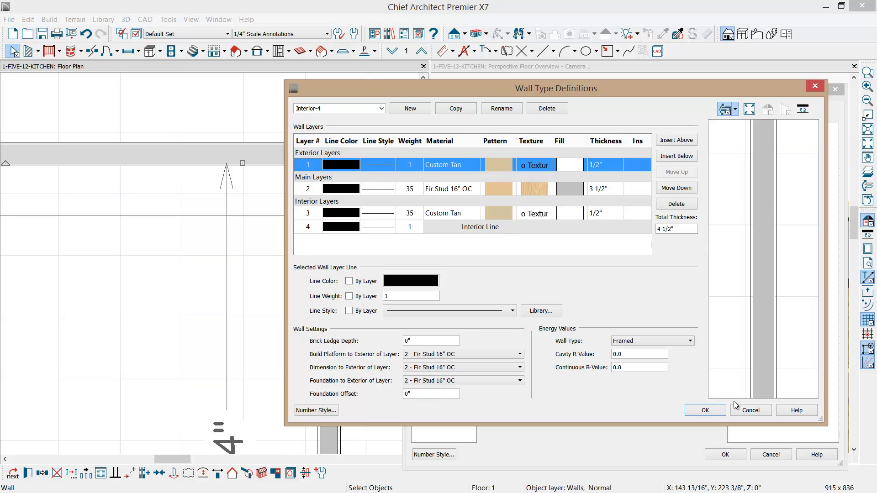
pyautogui.click(706, 411)
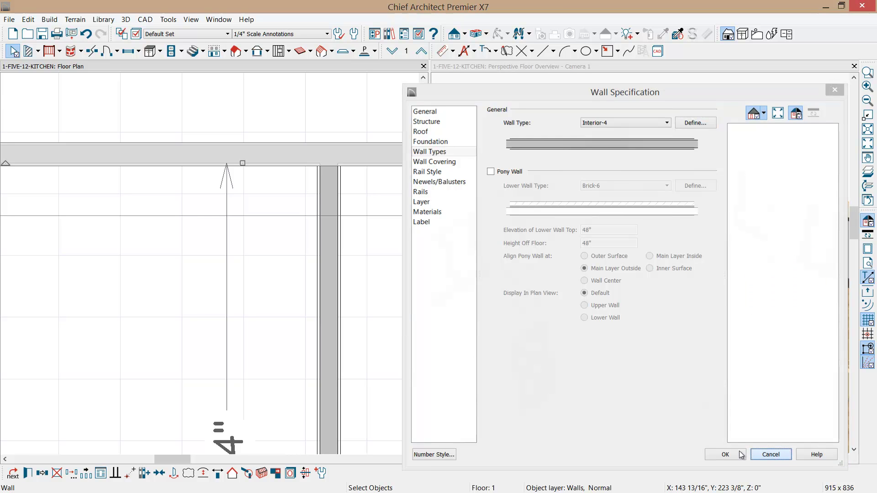
pyautogui.click(771, 454)
# - Position the glass pocket door so its center is 11' 7 1/2" from the cross wall
pyautogui.scroll(3, 323, 263)
pyautogui.scroll(-4, 330, 298)
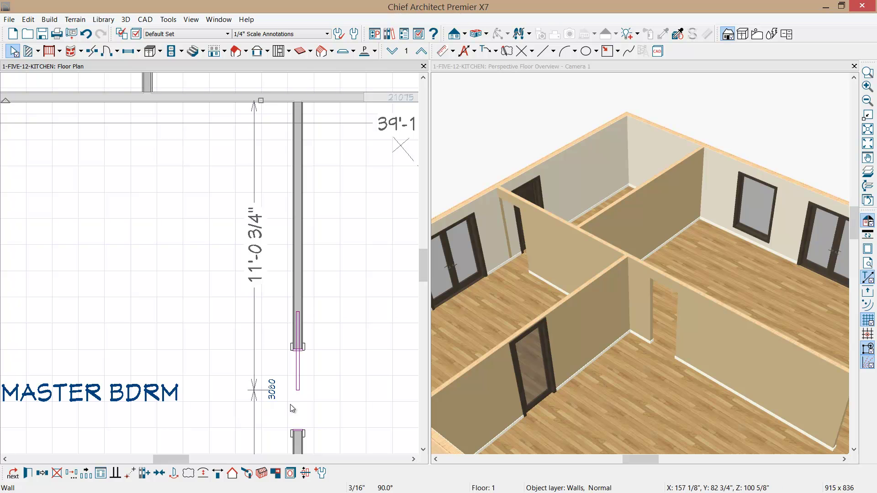
pyautogui.click(298, 379)
pyautogui.moveTo(298, 376); pyautogui.dragTo(298, 379)
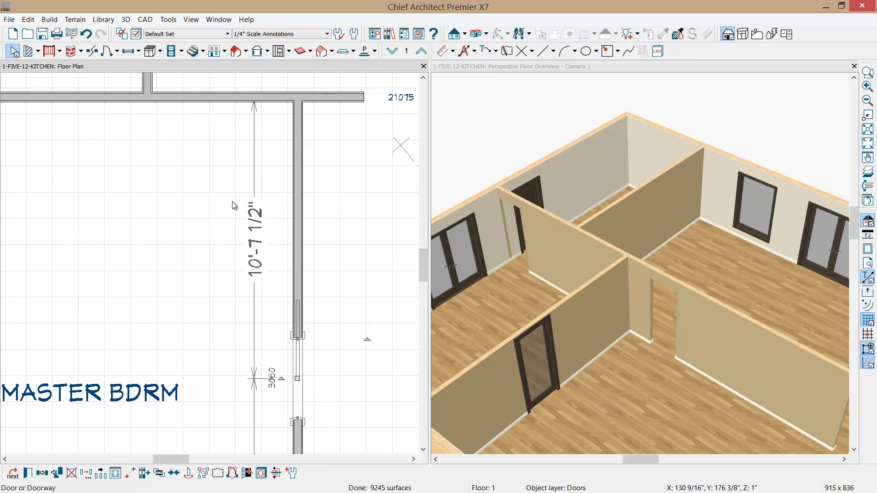
pyautogui.click(252, 242)
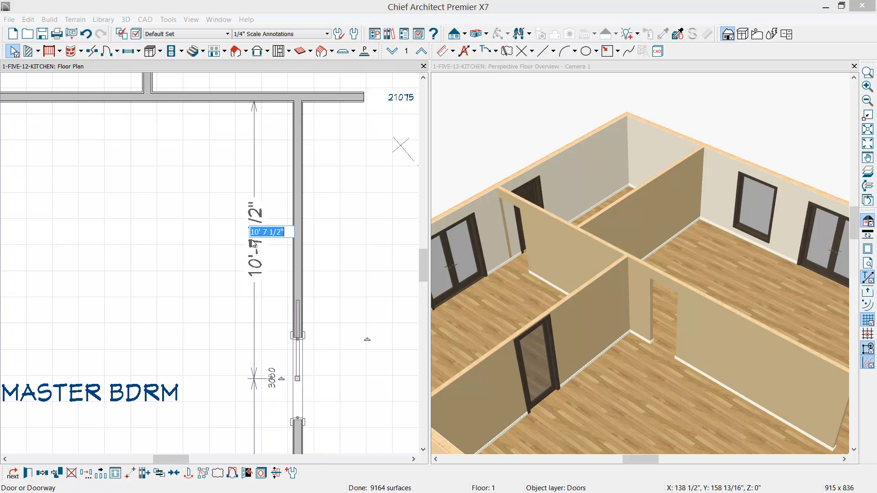
pyautogui.write("11' 7.5")
pyautogui.press('Return')
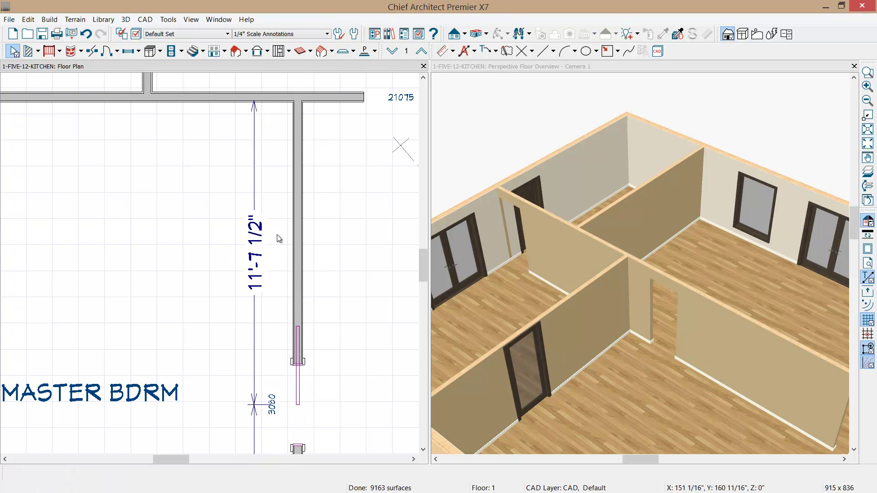
# - Move the dimension's south end from the outer layer to the inside face of the exterior wall
pyautogui.scroll(-1, 275, 265)
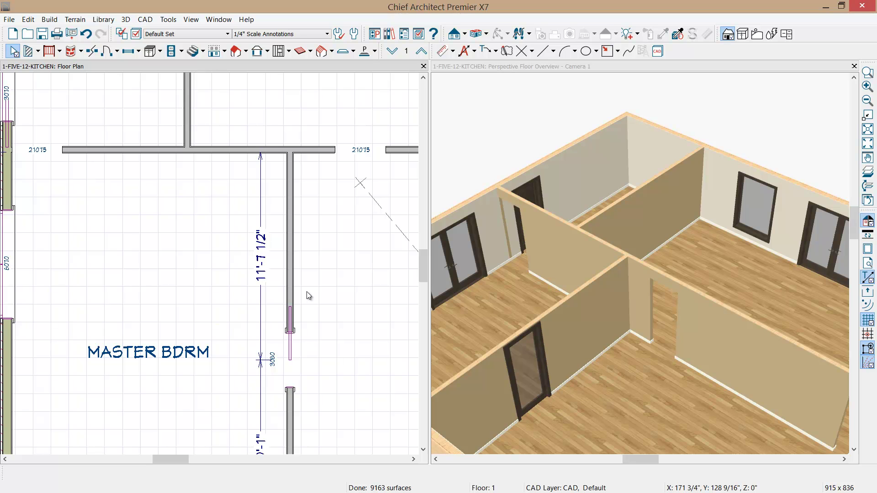
pyautogui.scroll(-1, 307, 292)
pyautogui.moveTo(316, 303); pyautogui.dragTo(309, 270, button='middle')
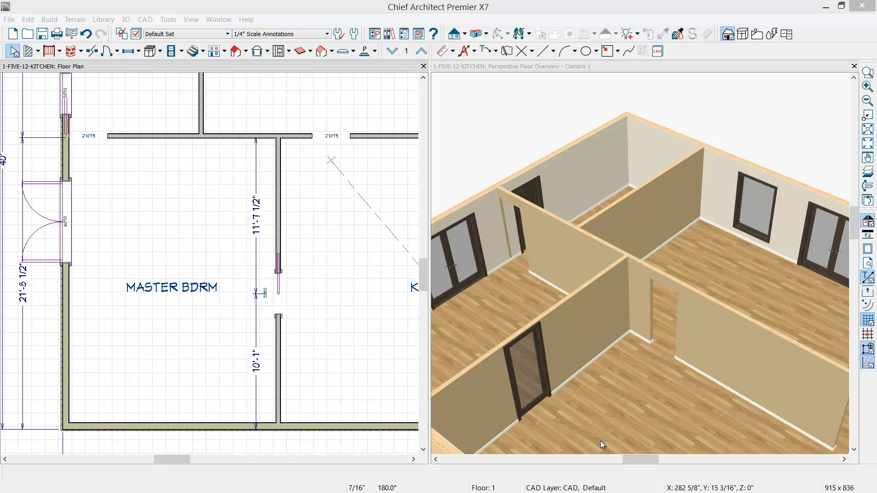
pyautogui.scroll(-3, 314, 374)
pyautogui.scroll(5, 265, 371)
pyautogui.click(265, 402)
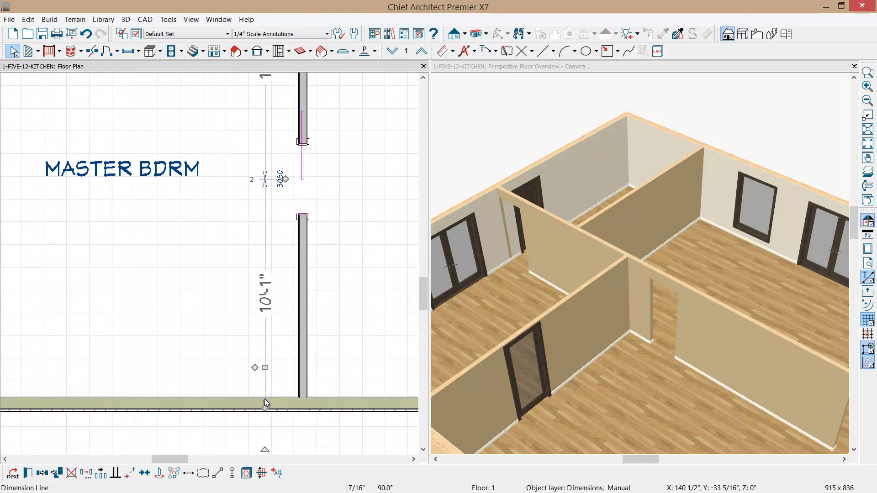
pyautogui.scroll(2, 265, 402)
pyautogui.moveTo(266, 402); pyautogui.dragTo(265, 398)
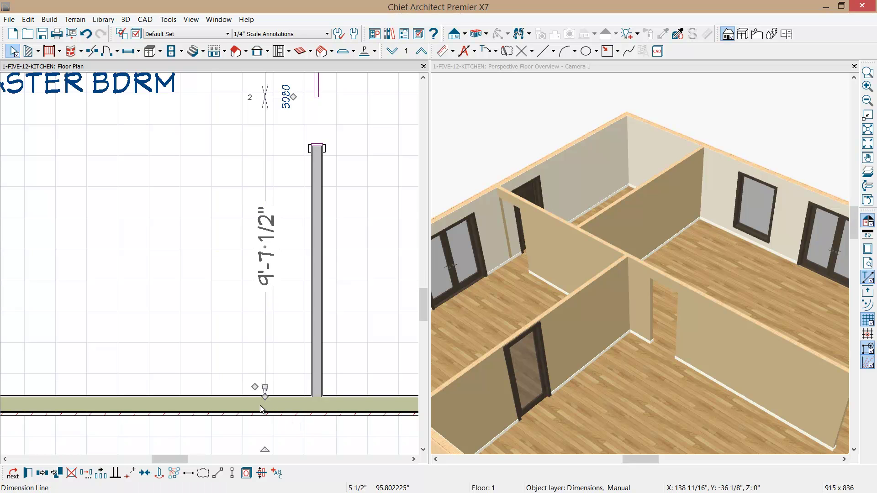
pyautogui.click(303, 432)
pyautogui.scroll(-2, 298, 380)
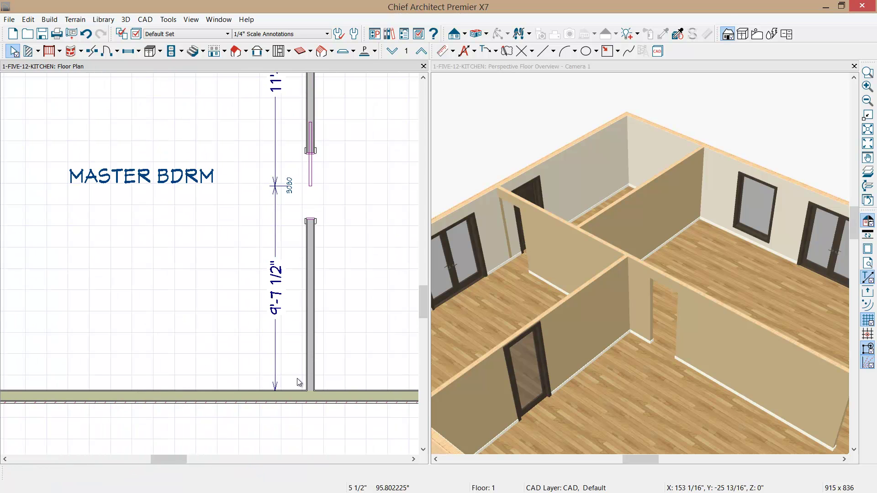
# - Enlarge the perspective floor overview to fill the workspace
pyautogui.moveTo(630, 192); pyautogui.dragTo(619, 65)
pyautogui.doubleClick(619, 65)
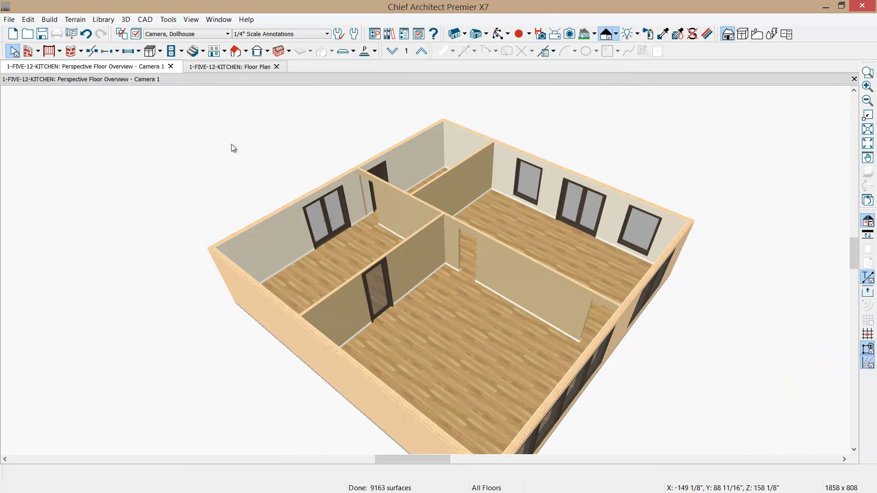
# - Sample the Drywall material from the east exterior wall and apply it to the tan strip beside the cross wall's east opening
pyautogui.click(499, 34)
pyautogui.moveTo(480, 272); pyautogui.dragTo(545, 286)
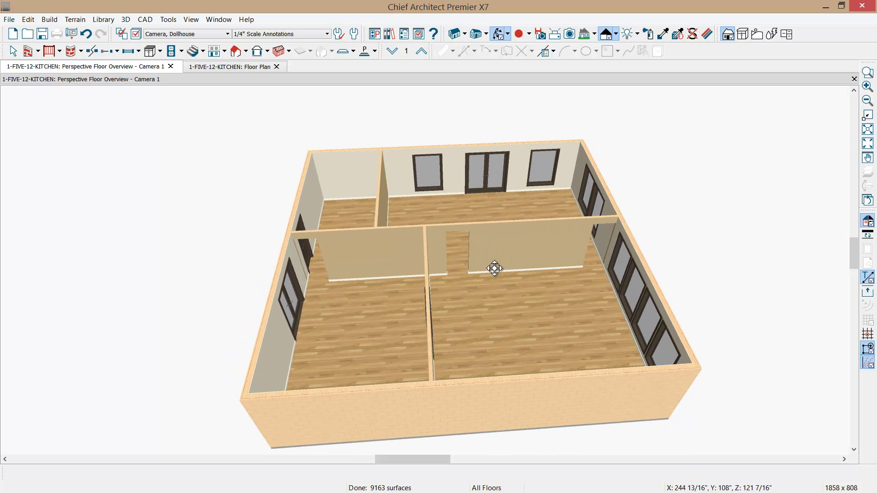
pyautogui.hotkey('ctrl', 'z')
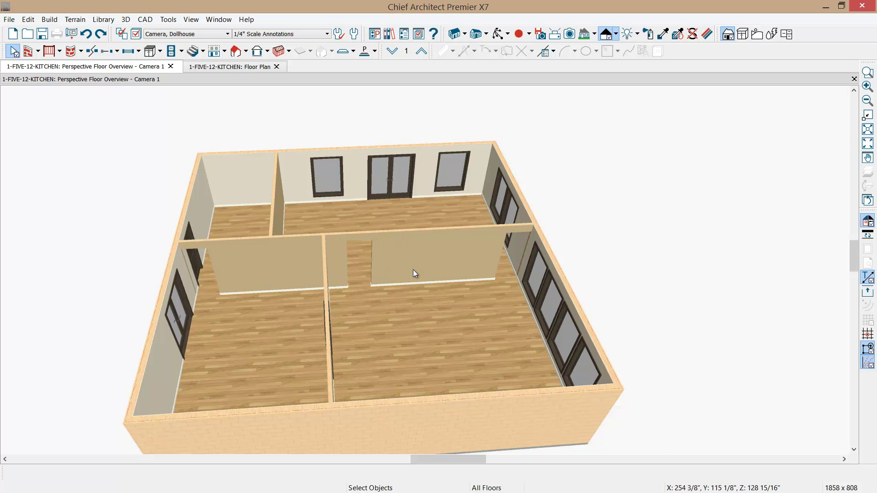
pyautogui.scroll(3, 415, 273)
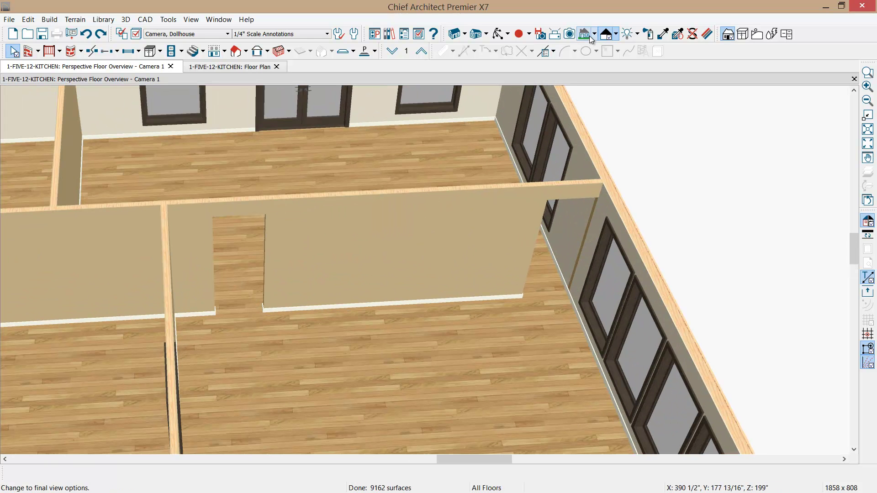
pyautogui.click(662, 34)
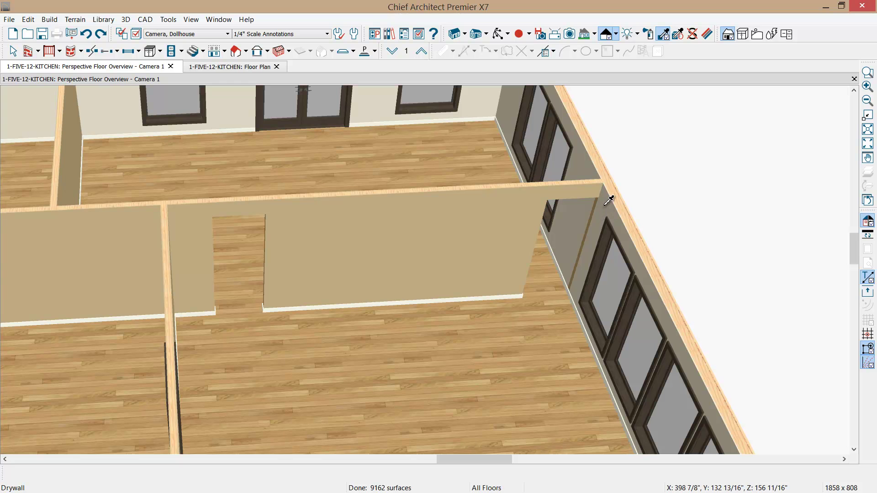
pyautogui.click(606, 204)
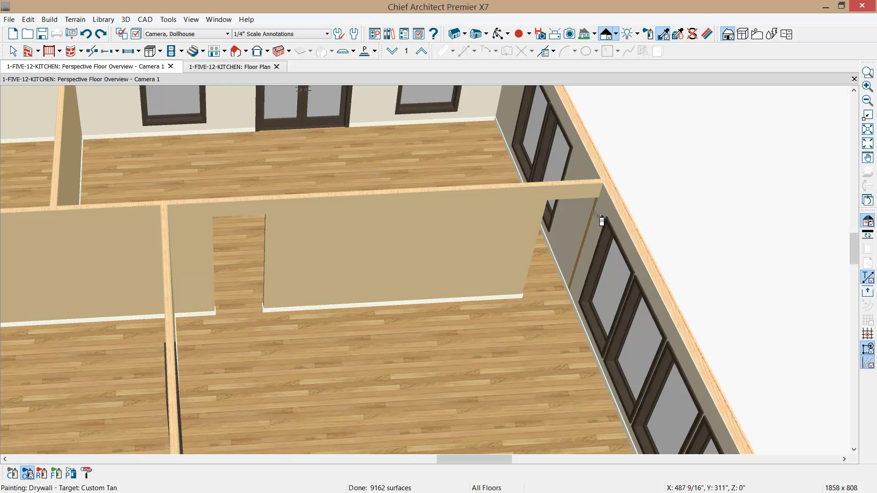
pyautogui.click(600, 219)
# - Apply the sampled Drywall material to the tan strip on the west exterior wall beside the cross wall's opening
pyautogui.scroll(-2, 591, 231)
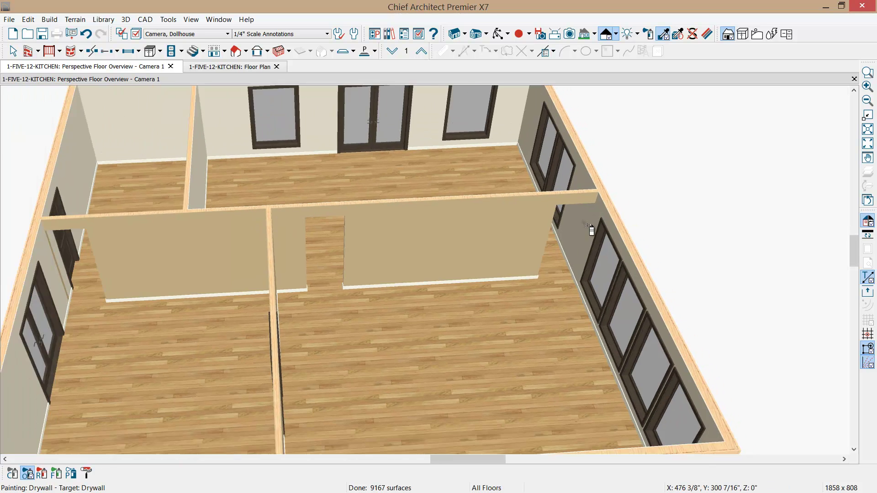
pyautogui.scroll(-1, 588, 227)
pyautogui.scroll(3, 114, 258)
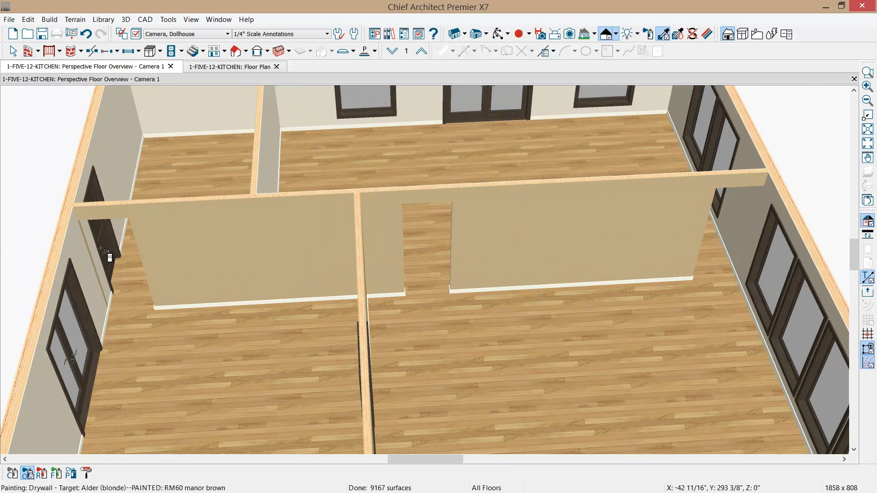
pyautogui.scroll(2, 109, 258)
pyautogui.click(93, 254)
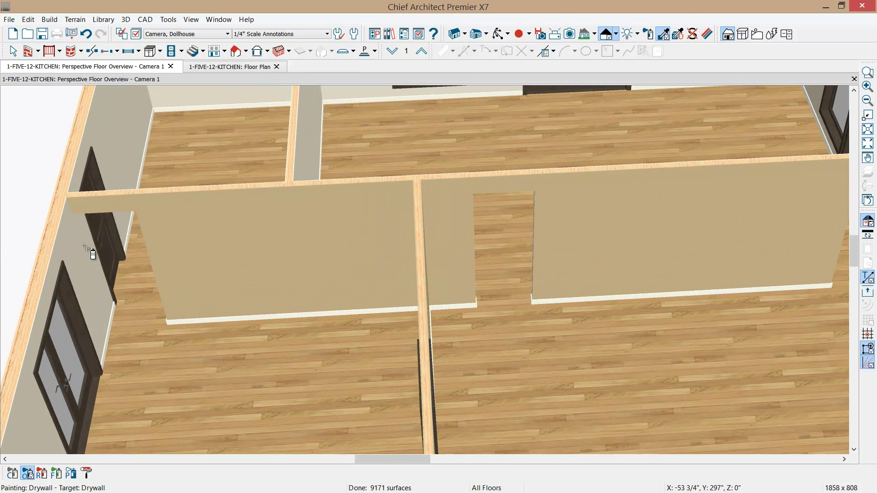
pyautogui.scroll(-2, 105, 240)
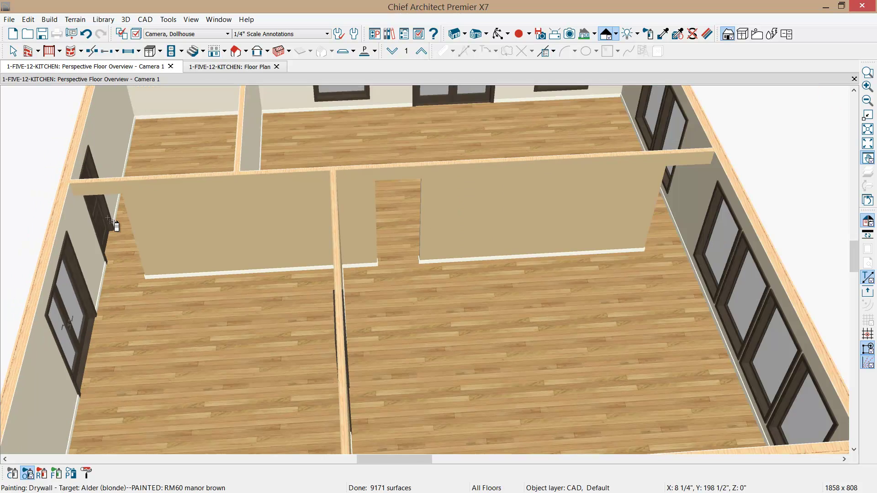
pyautogui.scroll(-2, 113, 224)
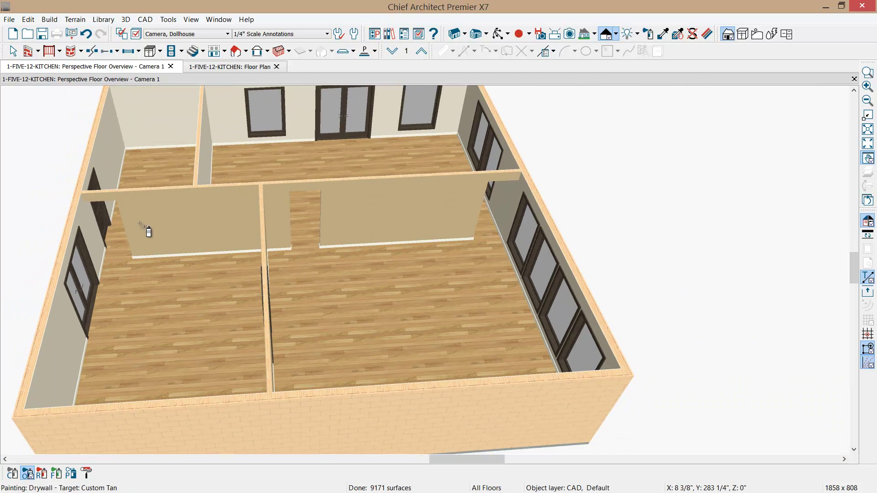